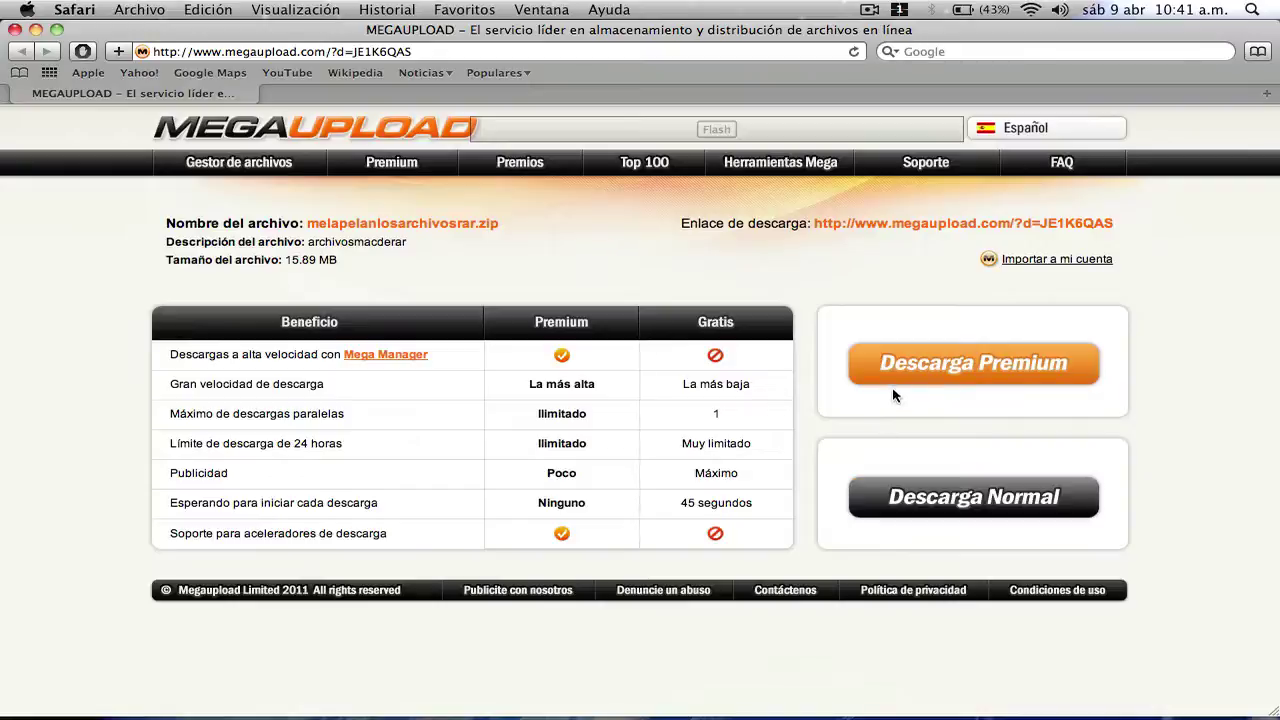
- Minimize the browser window, bring up the programas mac folder and open its mochilita verde subfolder
{"action": "left_click", "coordinate": [35, 29]}
{"action": "mouse_move", "coordinate": [520, 712]}
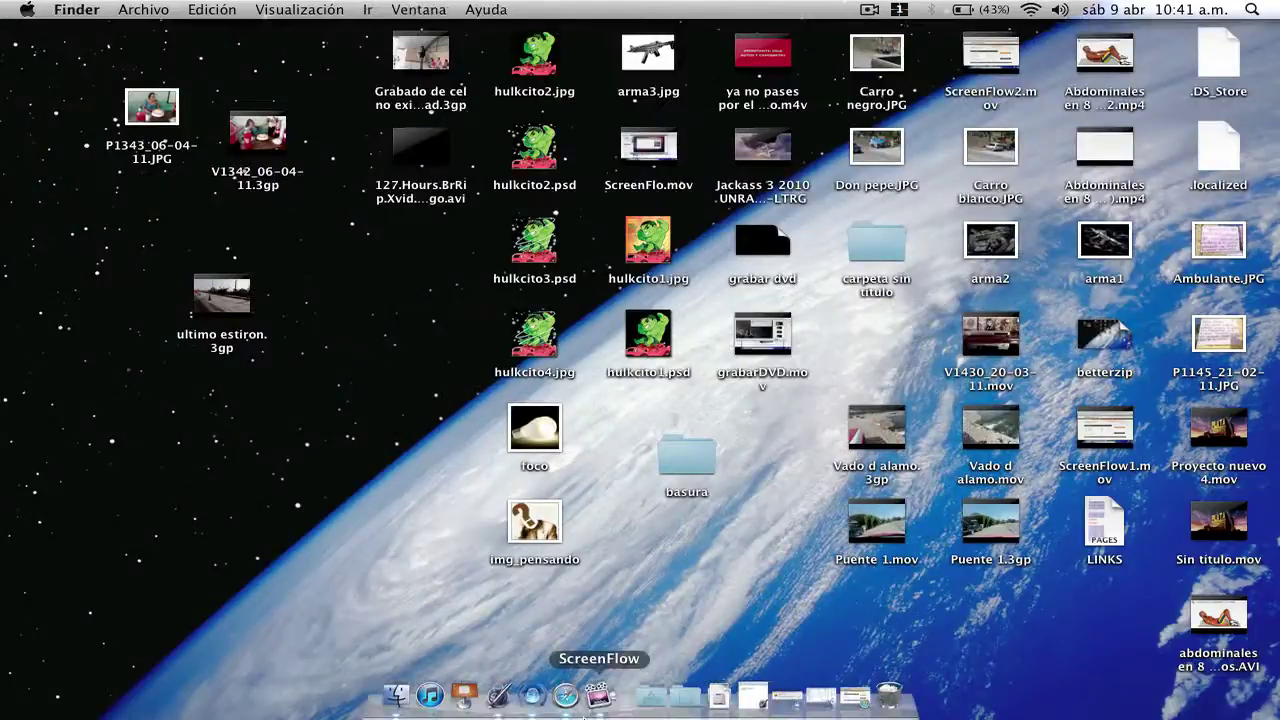
{"action": "left_click", "coordinate": [832, 700]}
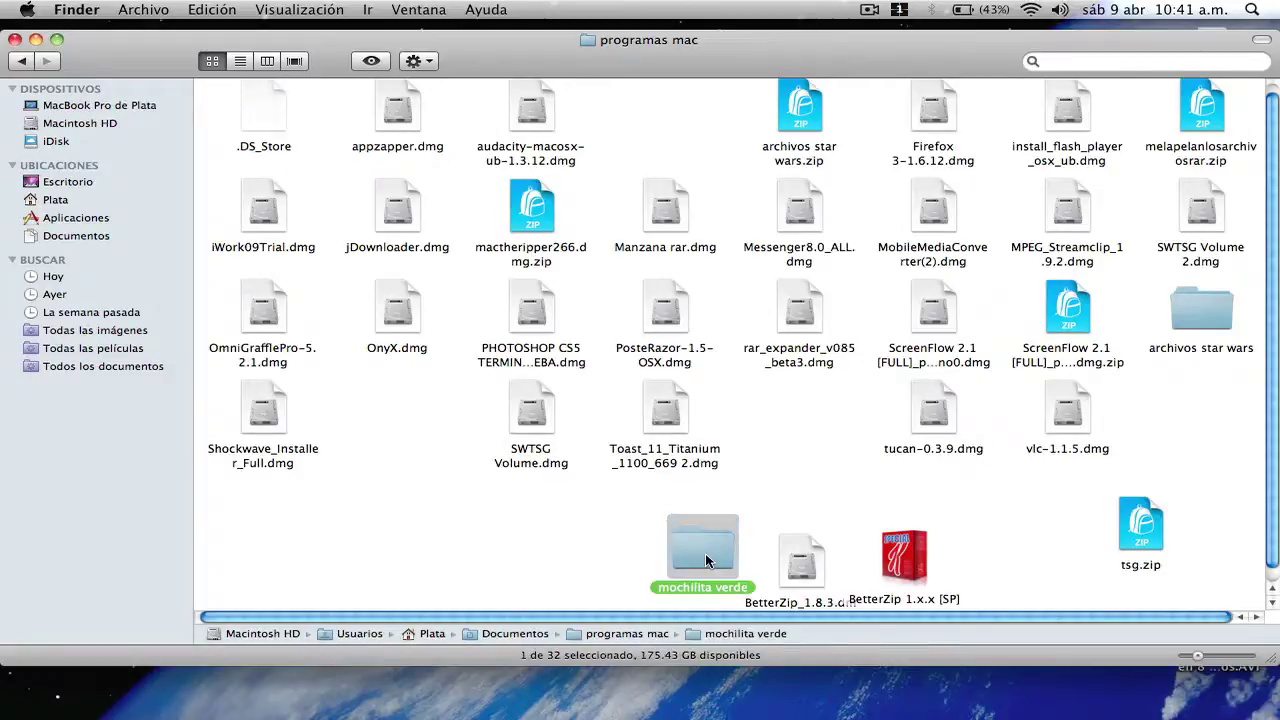
{"action": "double_click", "coordinate": [705, 552]}
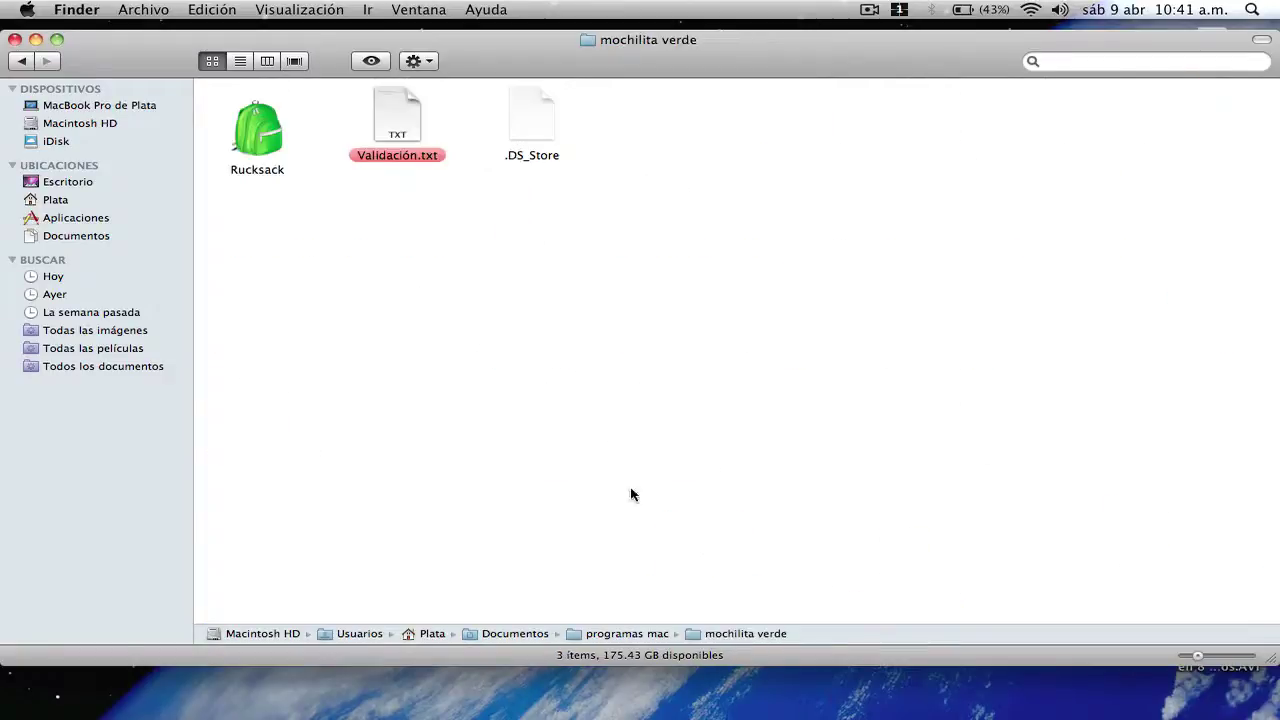
- Review the Rucksack app and Validación.txt in mochilita verde and go back to the programas mac folder
{"action": "left_click", "coordinate": [261, 146]}
{"action": "mouse_move", "coordinate": [264, 151]}
{"action": "left_mouse_down"}
{"action": "mouse_move", "coordinate": [152, 214]}
{"action": "mouse_move", "coordinate": [246, 149]}
{"action": "left_mouse_up"}
{"action": "left_click", "coordinate": [323, 235]}
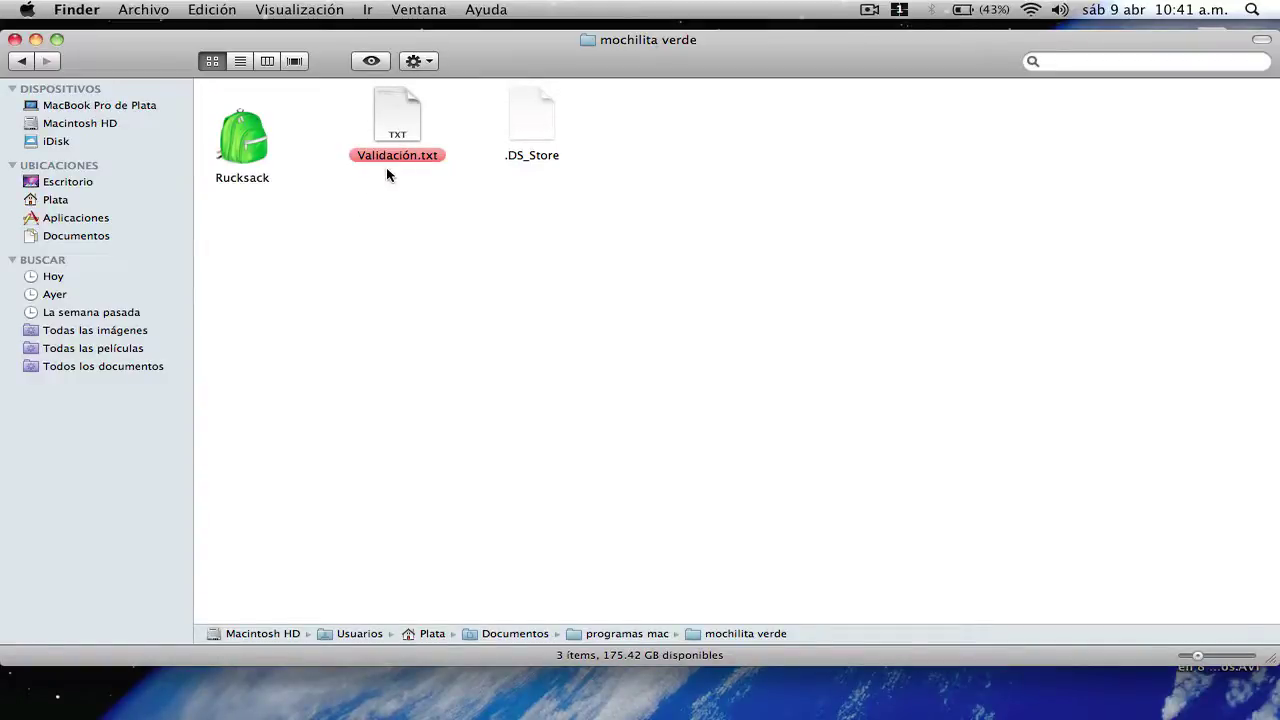
{"action": "right_click", "coordinate": [330, 265]}
{"action": "left_click", "coordinate": [286, 277]}
{"action": "key", "text": "super+Up"}
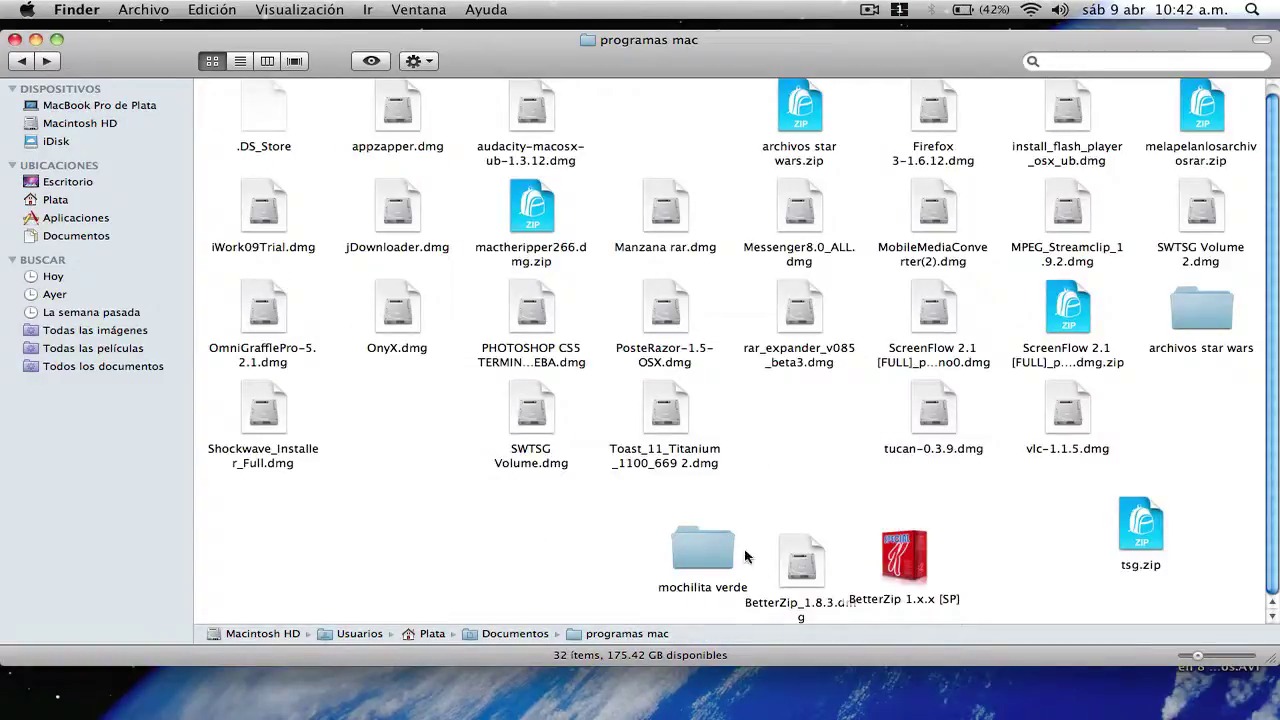
- Open BetterZip 1.x.x [SP] from the programas mac folder and dismiss its introductory notes
{"action": "left_click", "coordinate": [803, 568]}
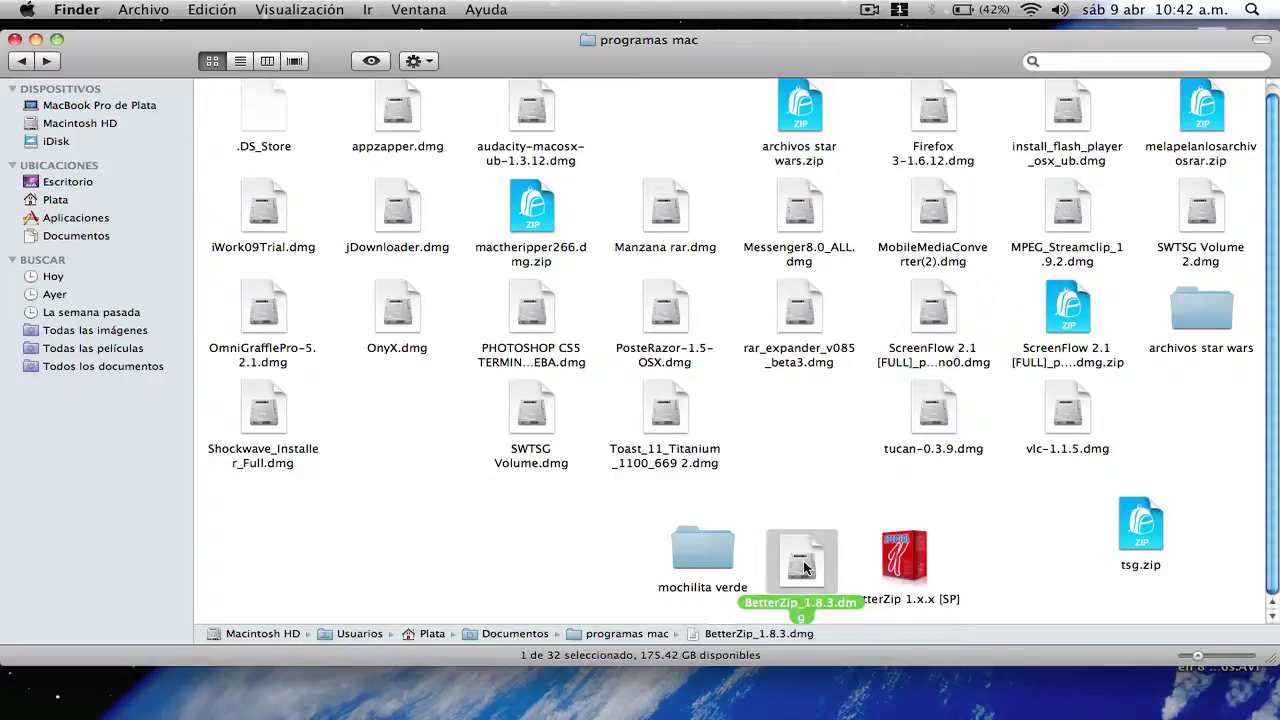
{"action": "left_click", "coordinate": [838, 502]}
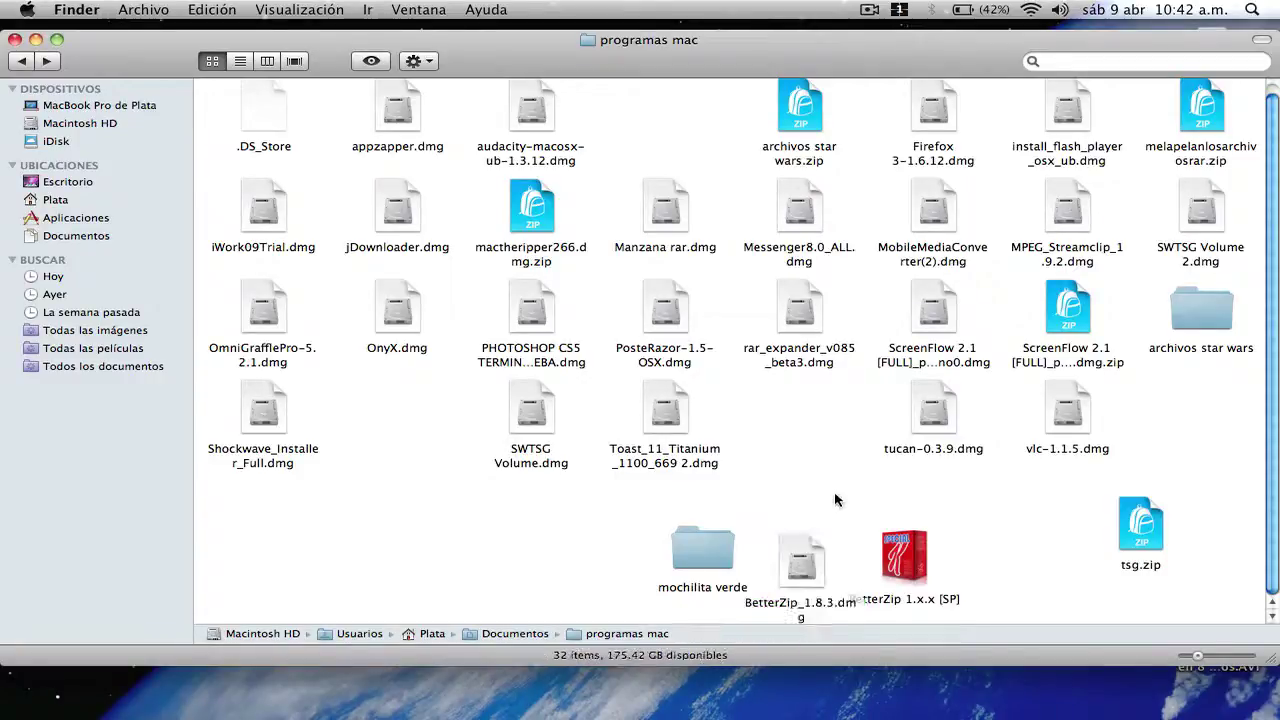
{"action": "double_click", "coordinate": [898, 553]}
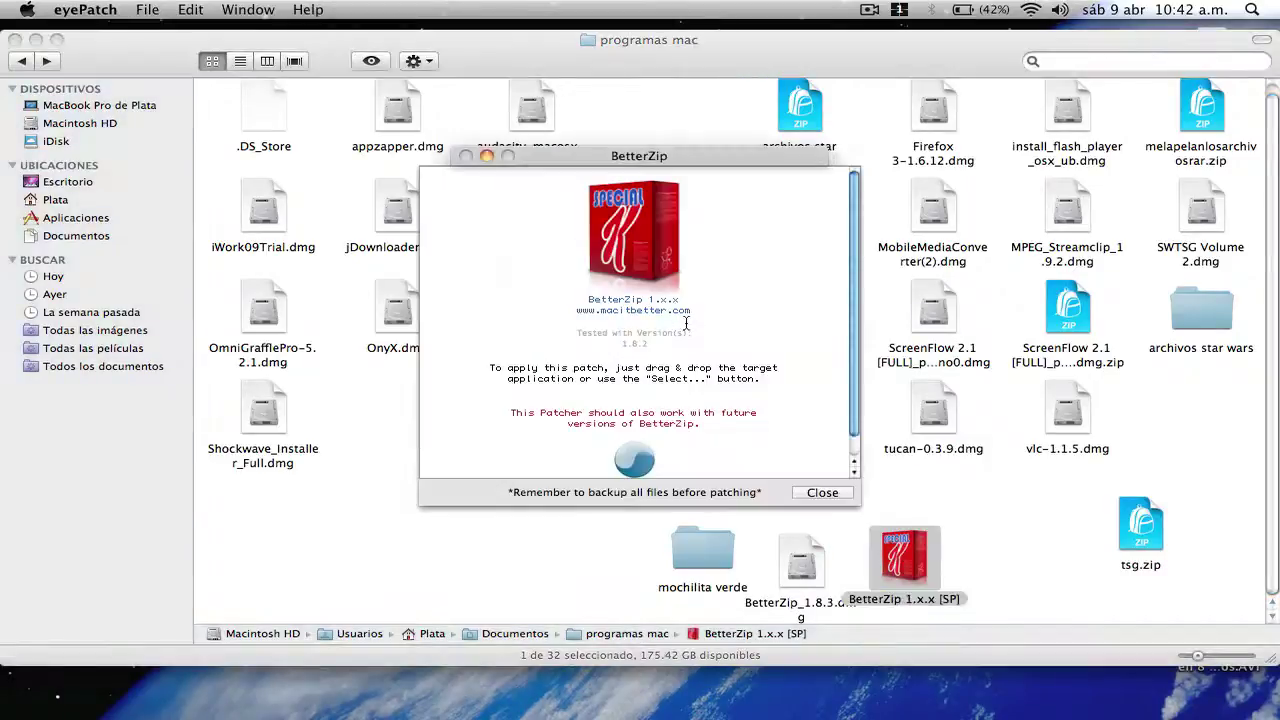
{"action": "left_click", "coordinate": [812, 493]}
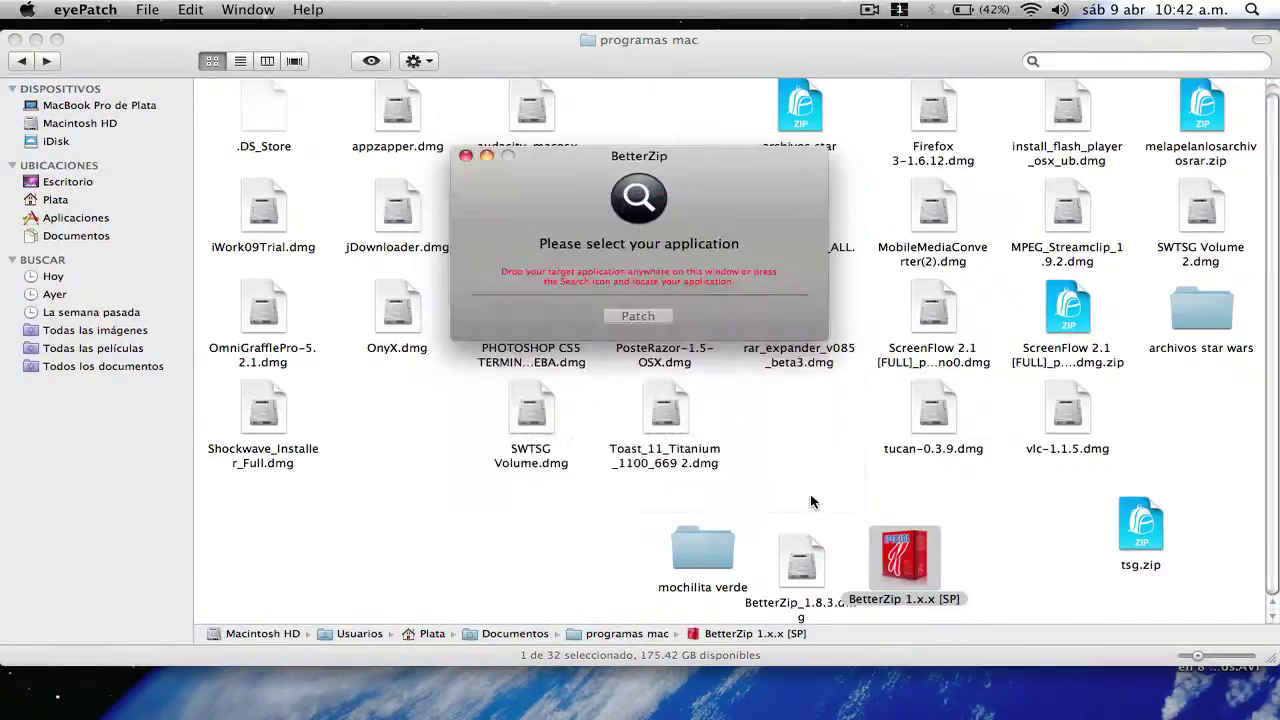
- Choose BetterZip from Aplicaciones as the patcher's target application and close the patcher window
{"action": "left_click", "coordinate": [637, 201]}
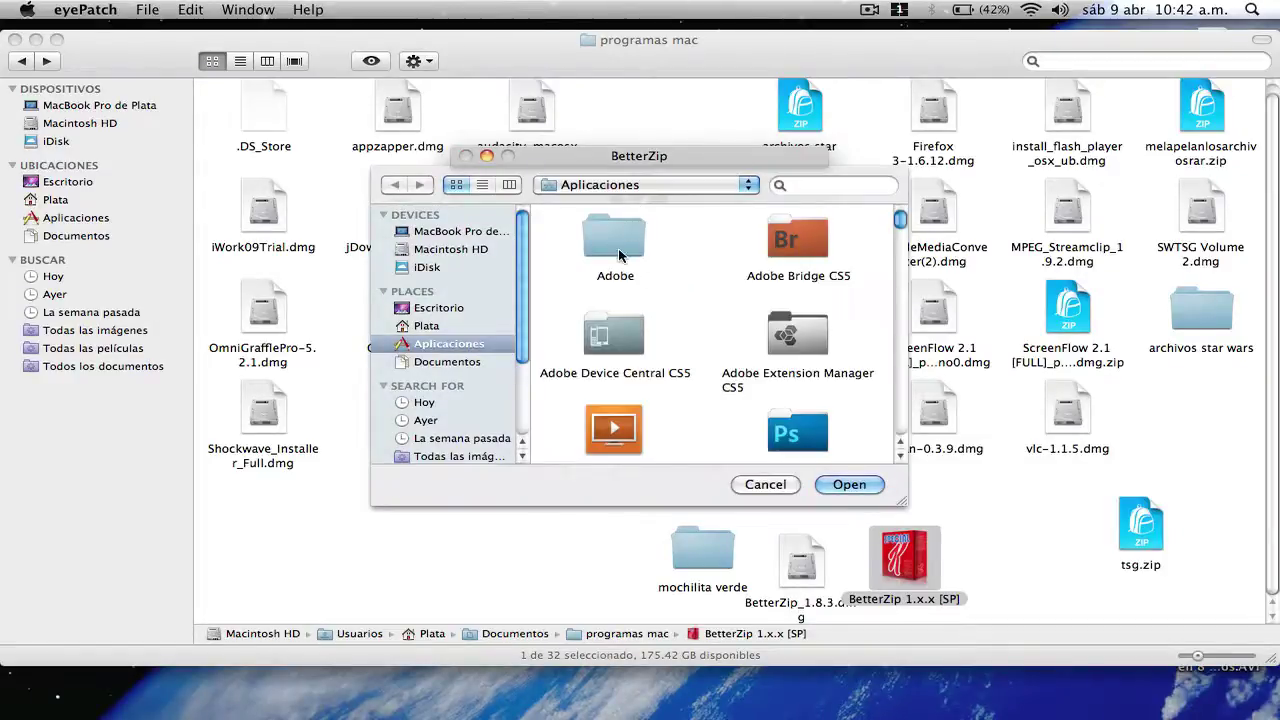
{"action": "scroll", "coordinate": [680, 327], "scroll_direction": "down", "scroll_amount": 5}
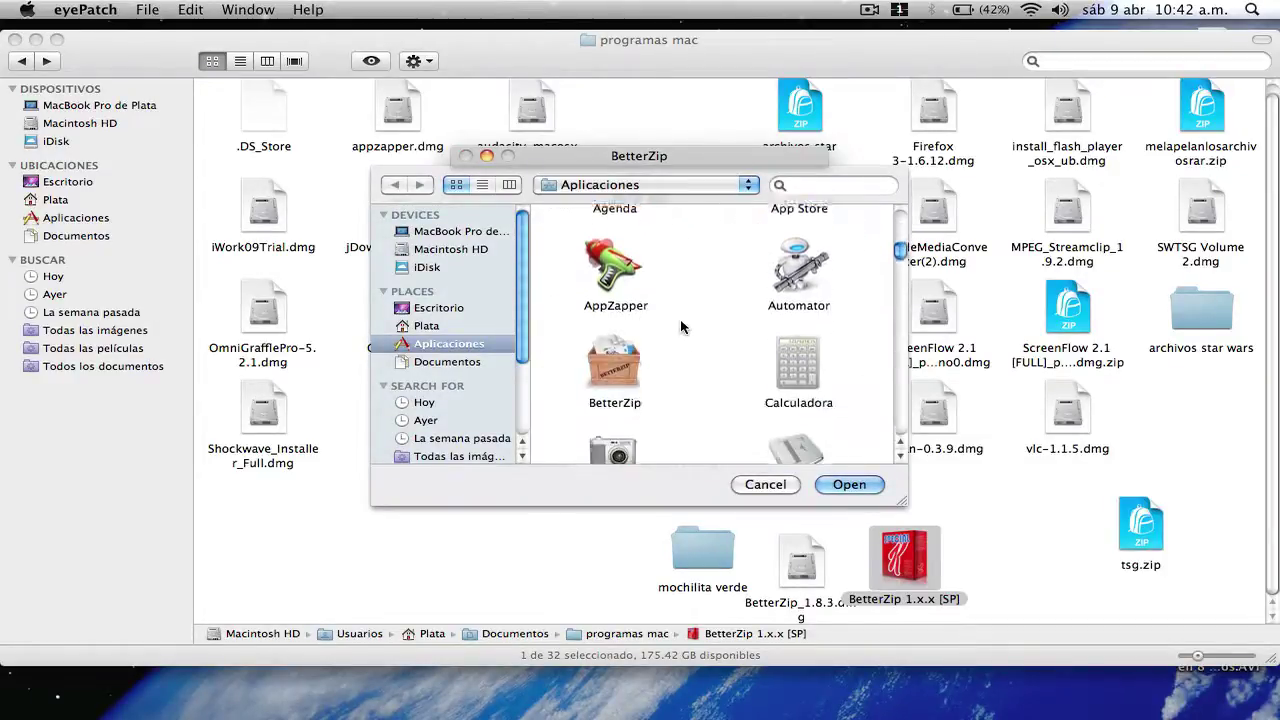
{"action": "left_click", "coordinate": [621, 327]}
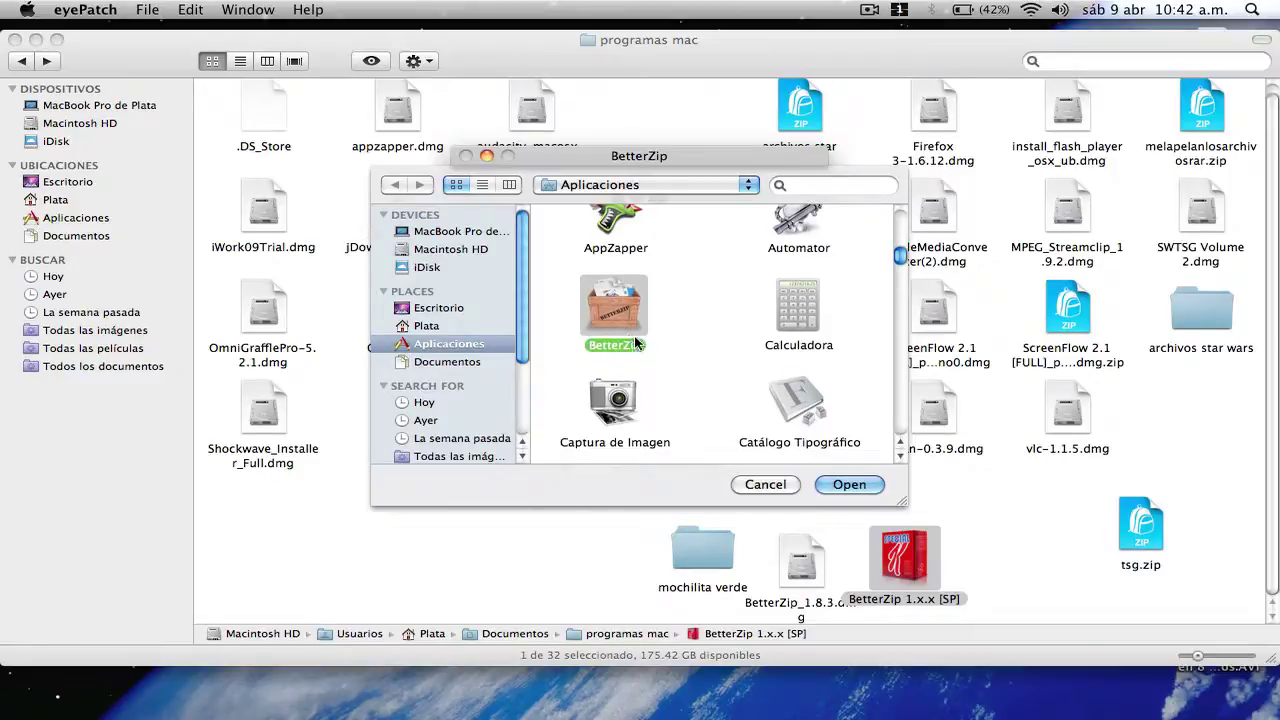
{"action": "left_click", "coordinate": [836, 486]}
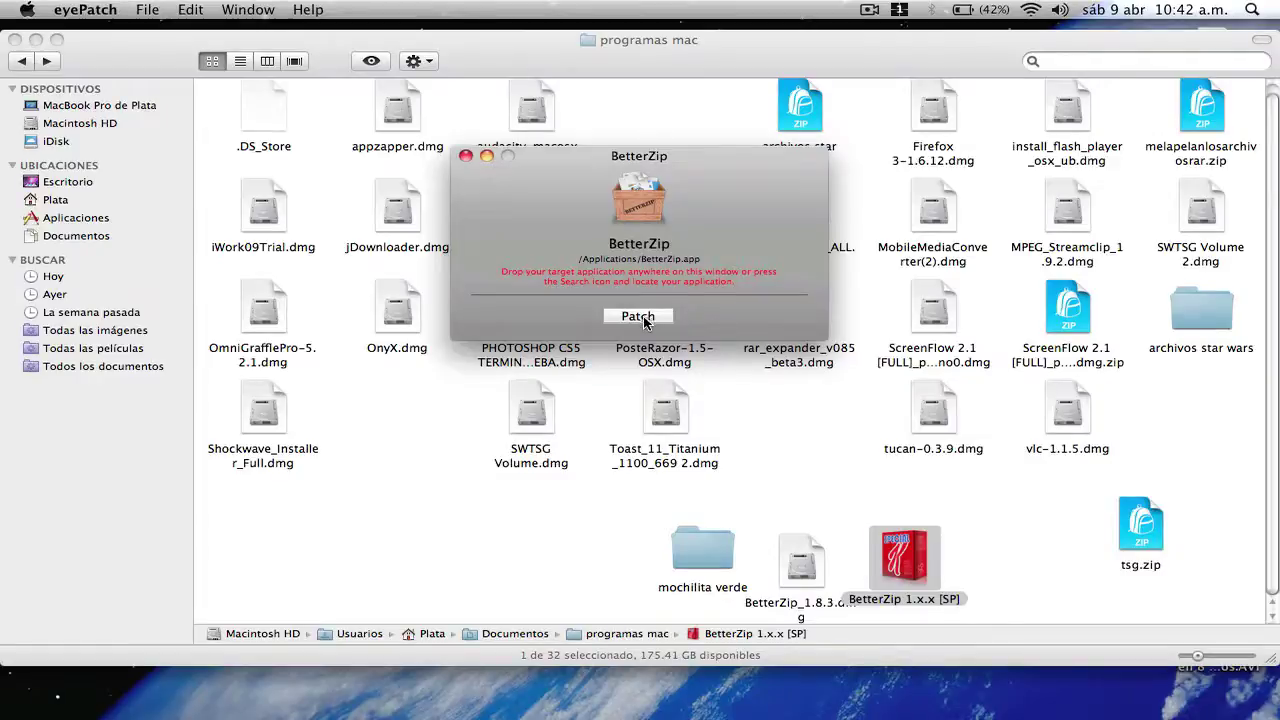
{"action": "left_click", "coordinate": [465, 155]}
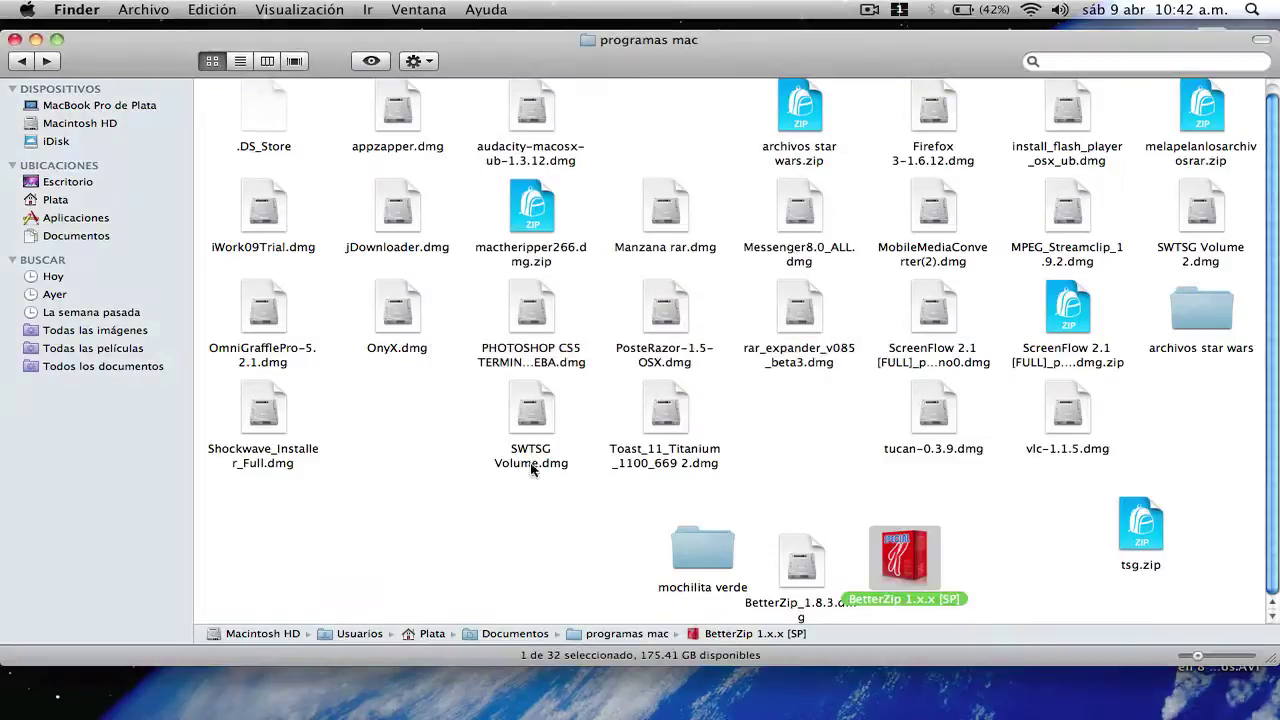
- Minimize the programas mac window and launch Rucksack and BetterZip from the installed applications
{"action": "left_click", "coordinate": [542, 552]}
{"action": "left_click", "coordinate": [36, 40]}
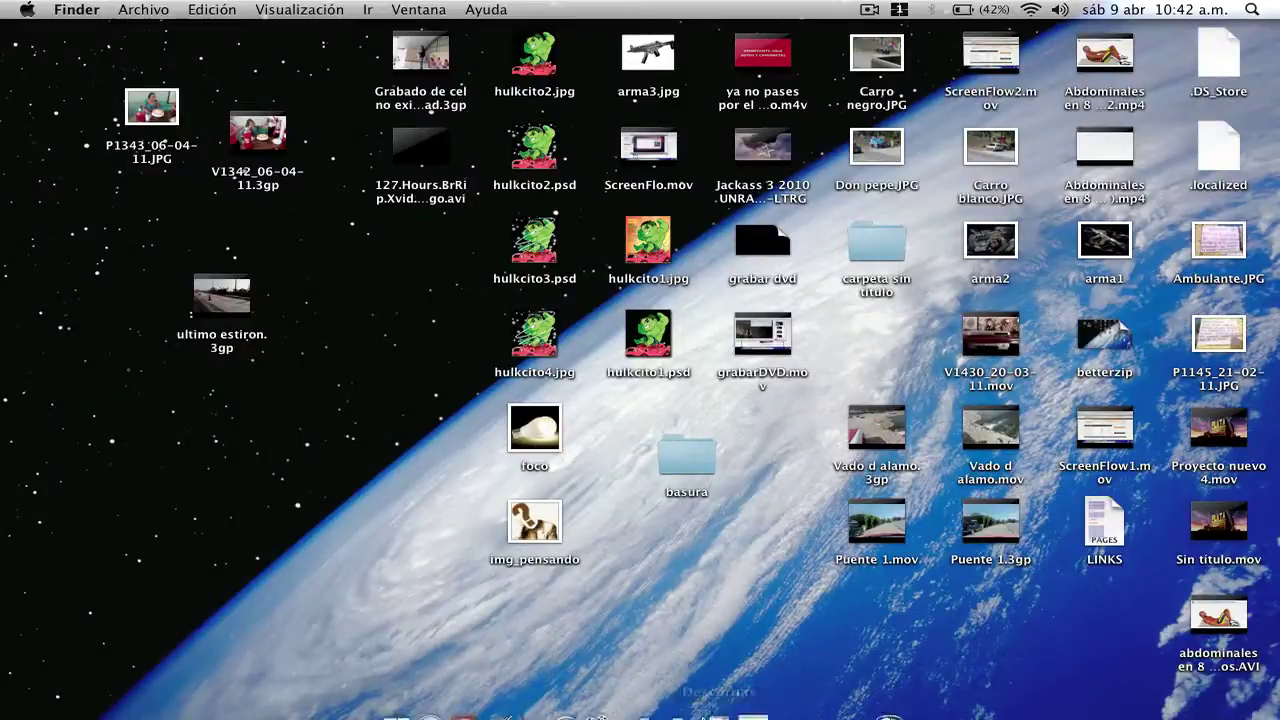
{"action": "left_click", "coordinate": [645, 700]}
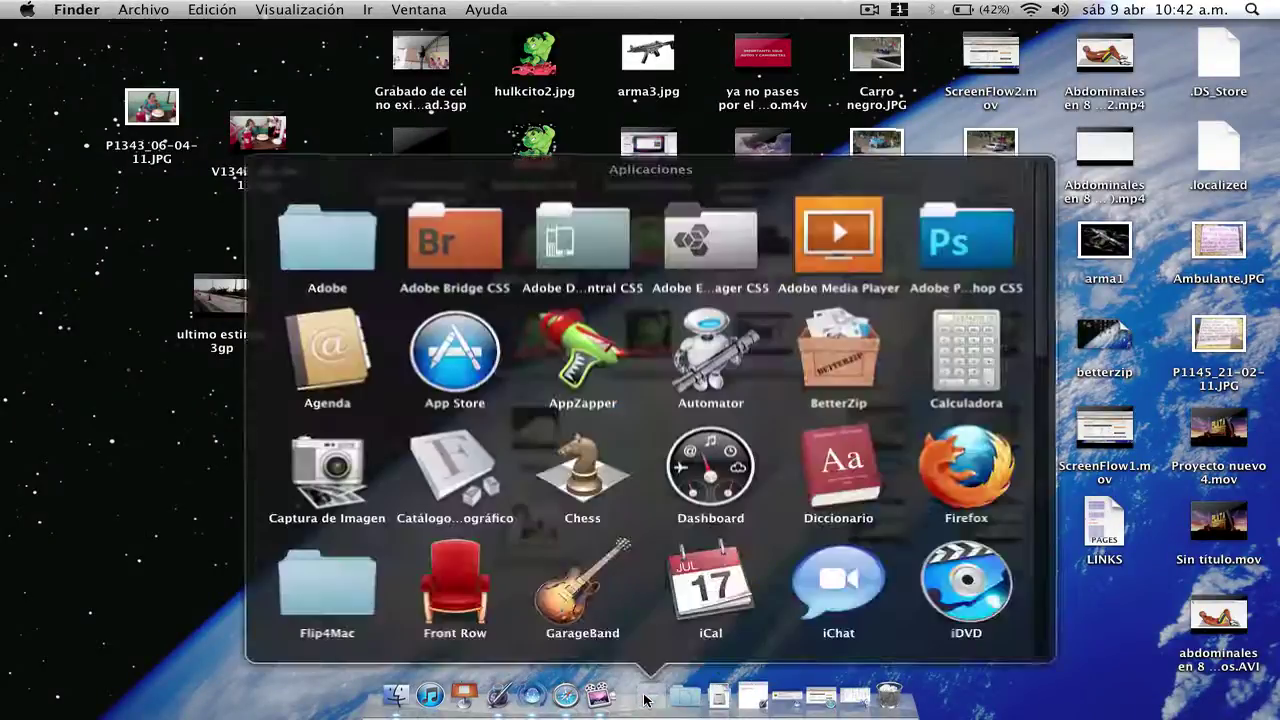
{"action": "scroll", "coordinate": [672, 565], "scroll_direction": "down", "scroll_amount": 5}
{"action": "scroll", "coordinate": [670, 567], "scroll_direction": "down", "scroll_amount": 5}
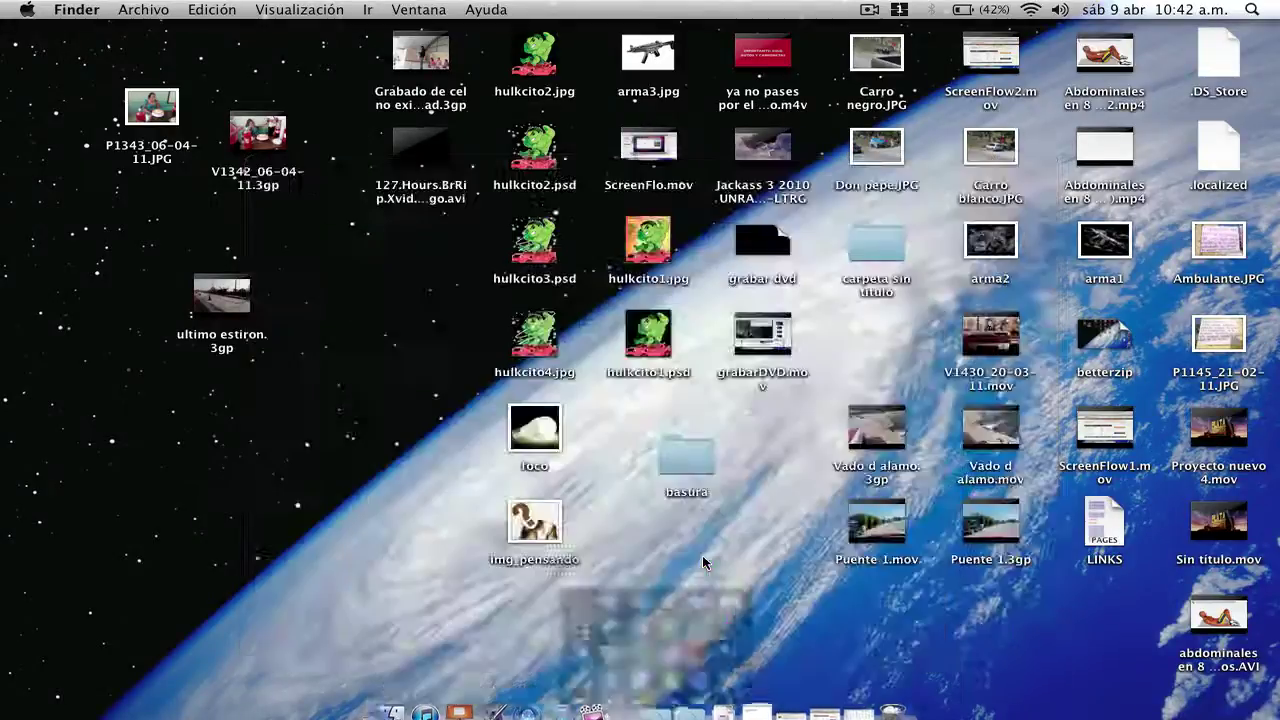
{"action": "left_click", "coordinate": [705, 562]}
{"action": "left_click", "coordinate": [675, 703]}
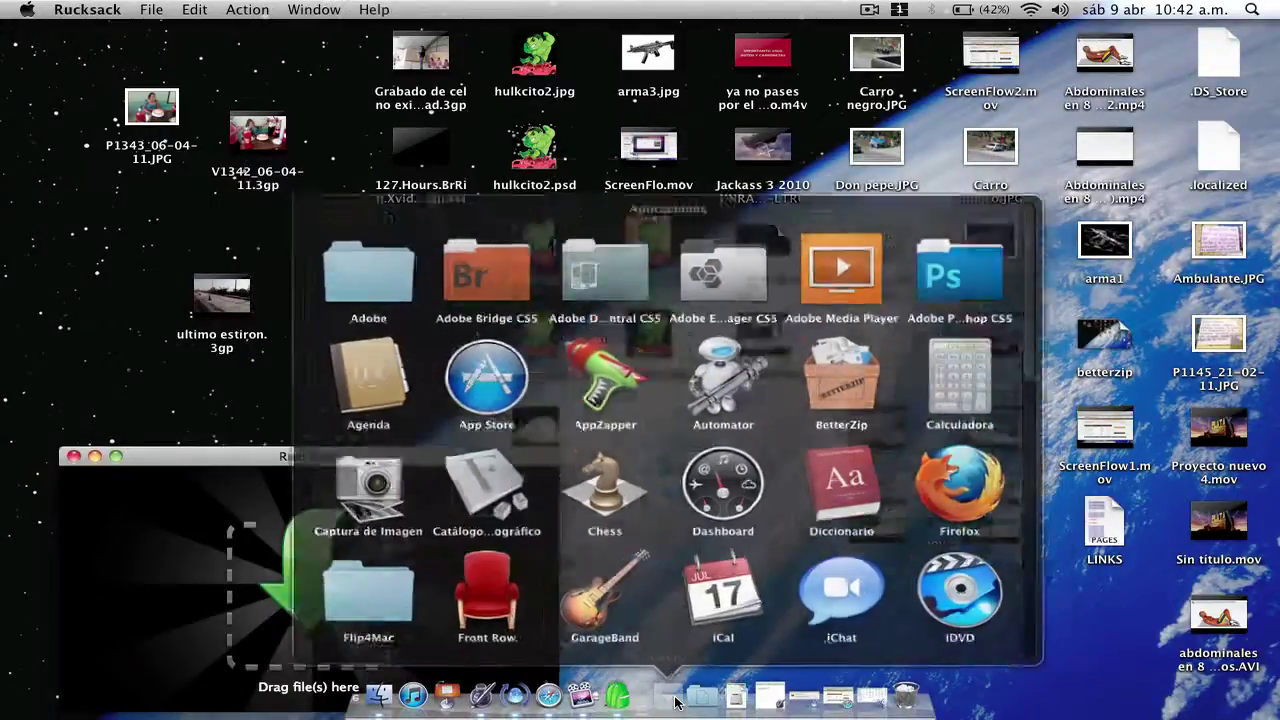
{"action": "left_click", "coordinate": [840, 360]}
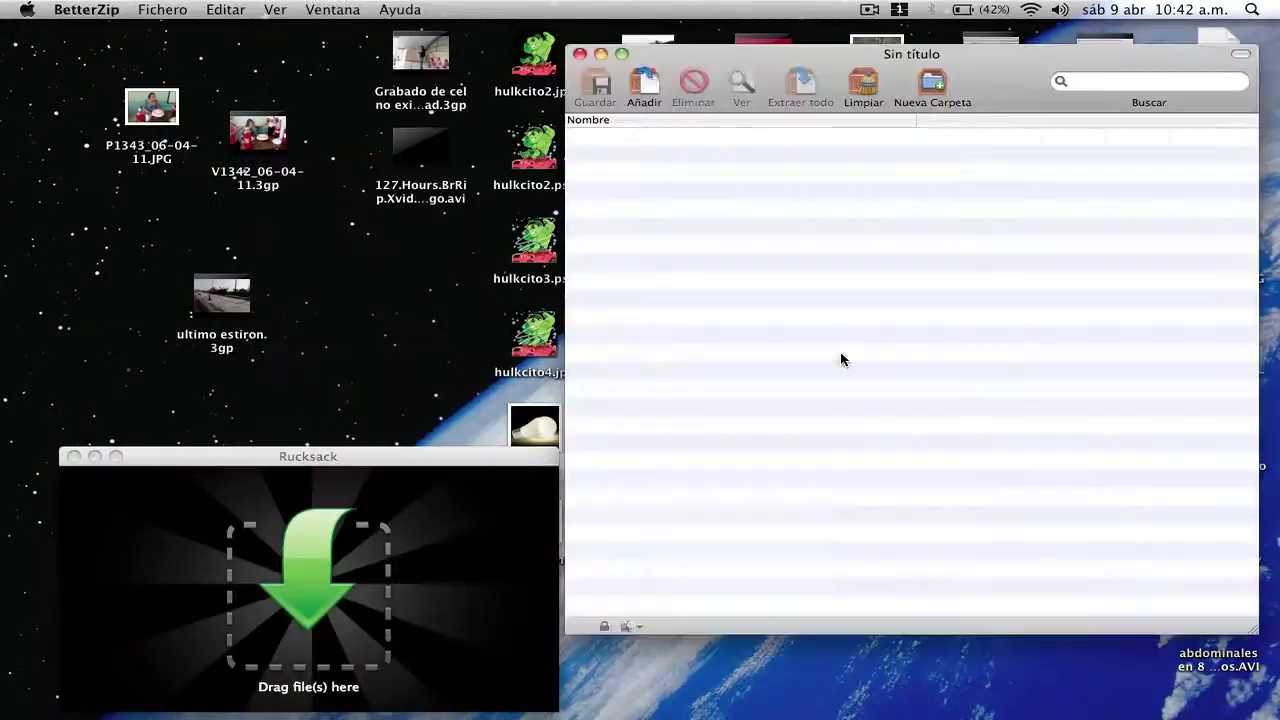
- Open the Descargas folder in Finder and arrange its window beside the Rucksack window so both are accessible
{"action": "mouse_move", "coordinate": [720, 700]}
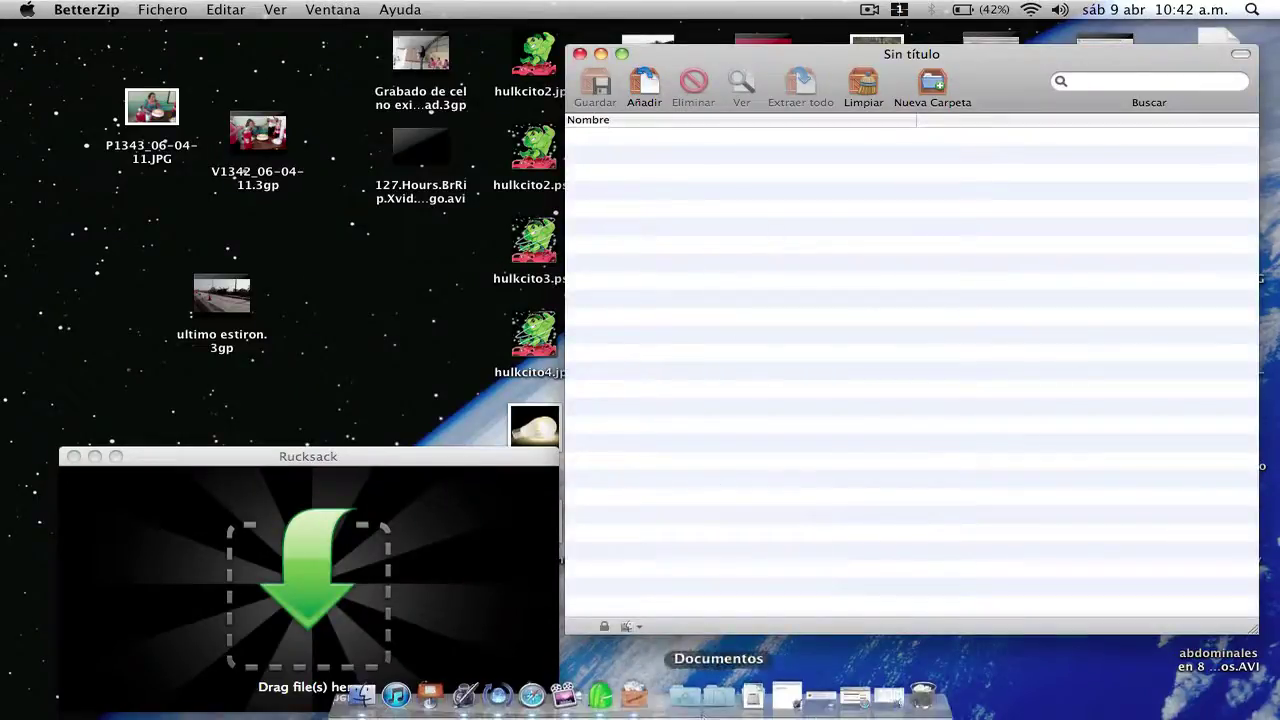
{"action": "left_click", "coordinate": [753, 700]}
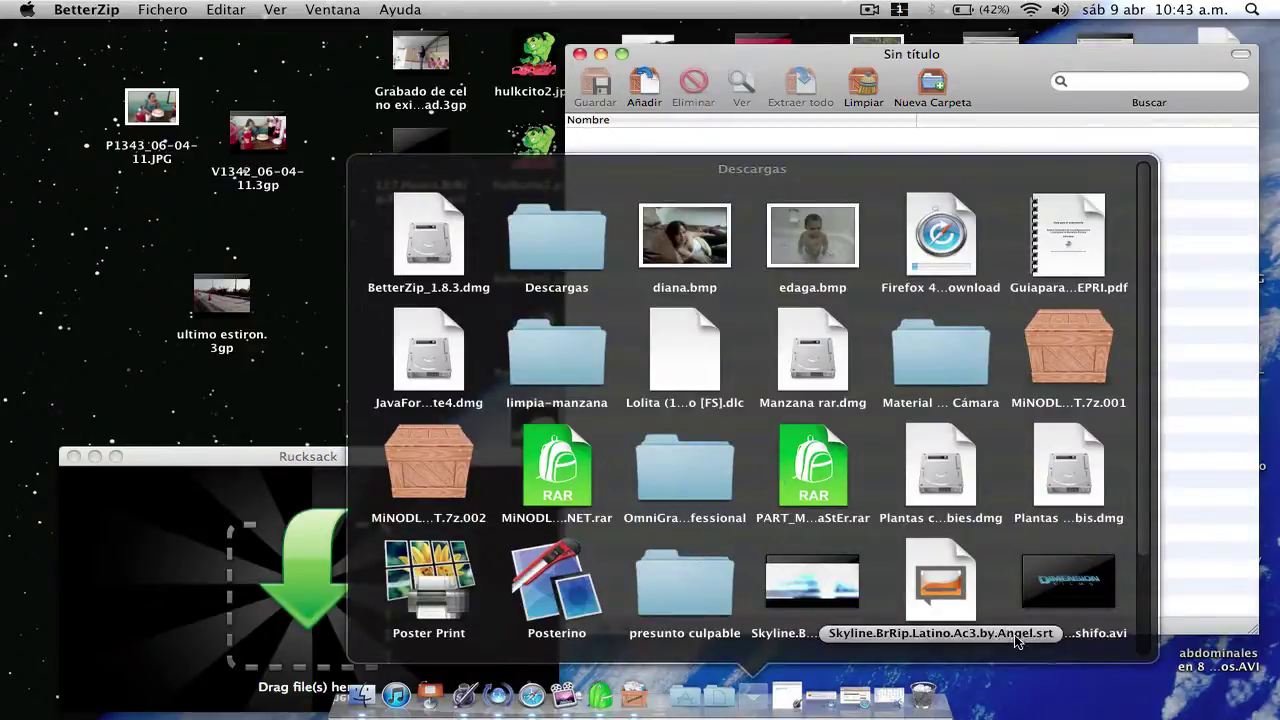
{"action": "scroll", "coordinate": [1017, 642], "scroll_direction": "down", "scroll_amount": 2}
{"action": "left_click", "coordinate": [945, 590]}
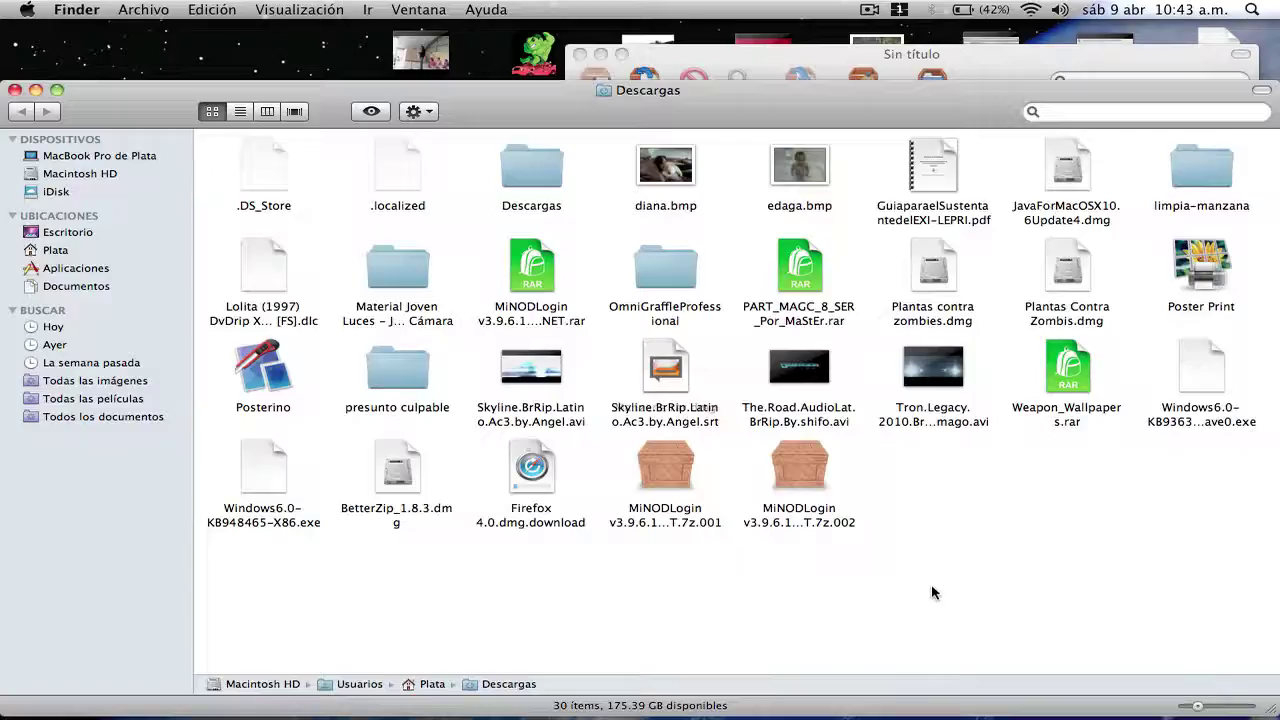
{"action": "left_click_drag", "start_coordinate": [752, 112], "coordinate": [1266, 130]}
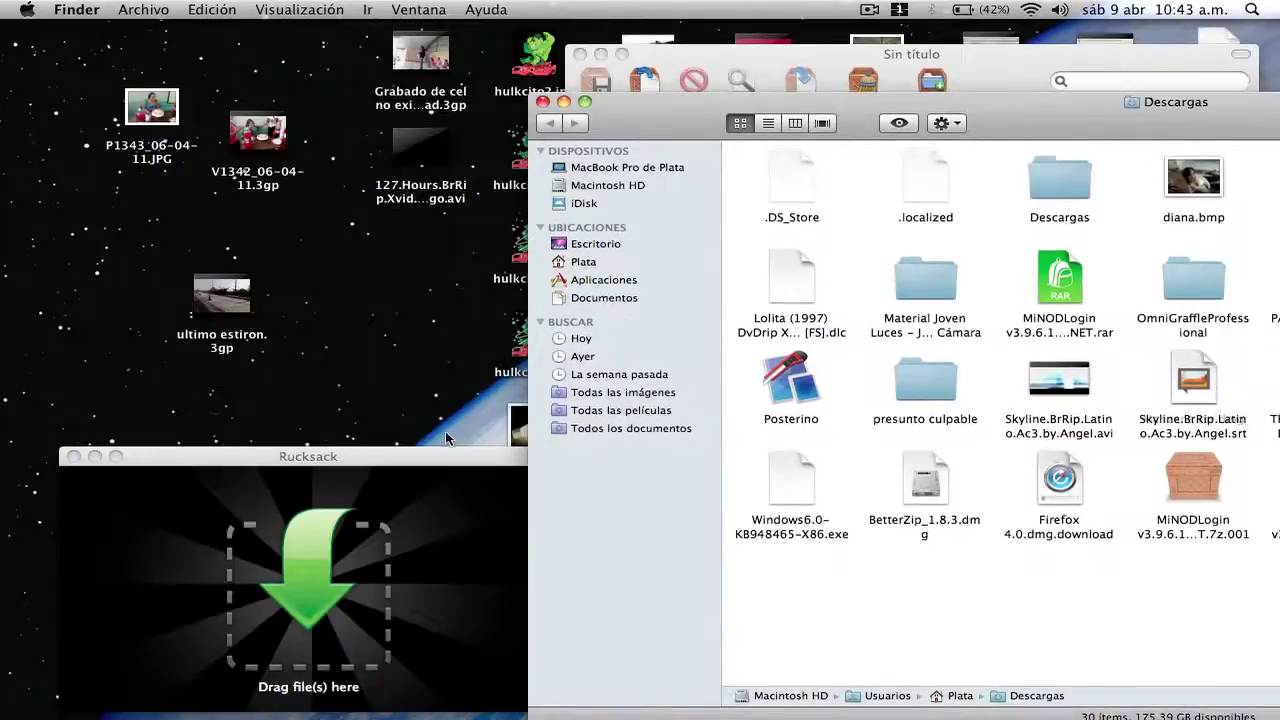
{"action": "left_click_drag", "start_coordinate": [430, 455], "coordinate": [397, 235]}
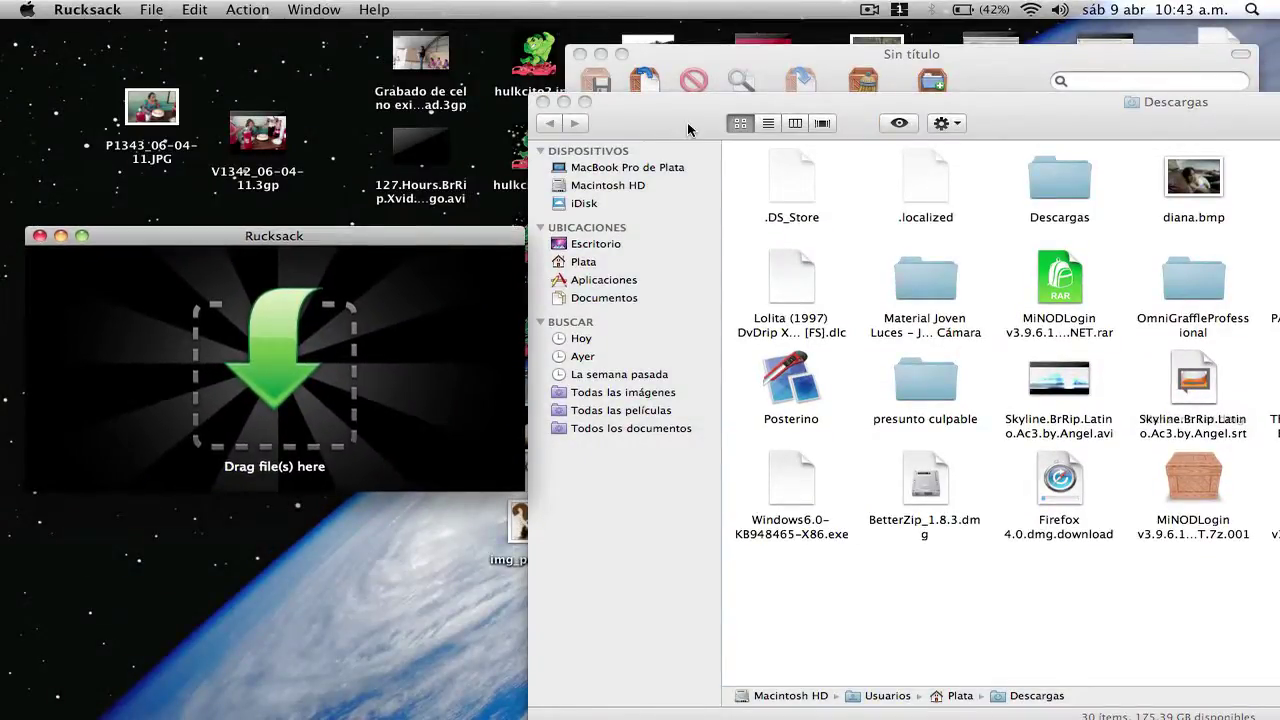
- Load the MiNODLogin v3.9.6.1 RAR archive into Rucksack to review its Split, Convert and Extract options, cancel, and repeat once
{"action": "left_click", "coordinate": [1052, 288]}
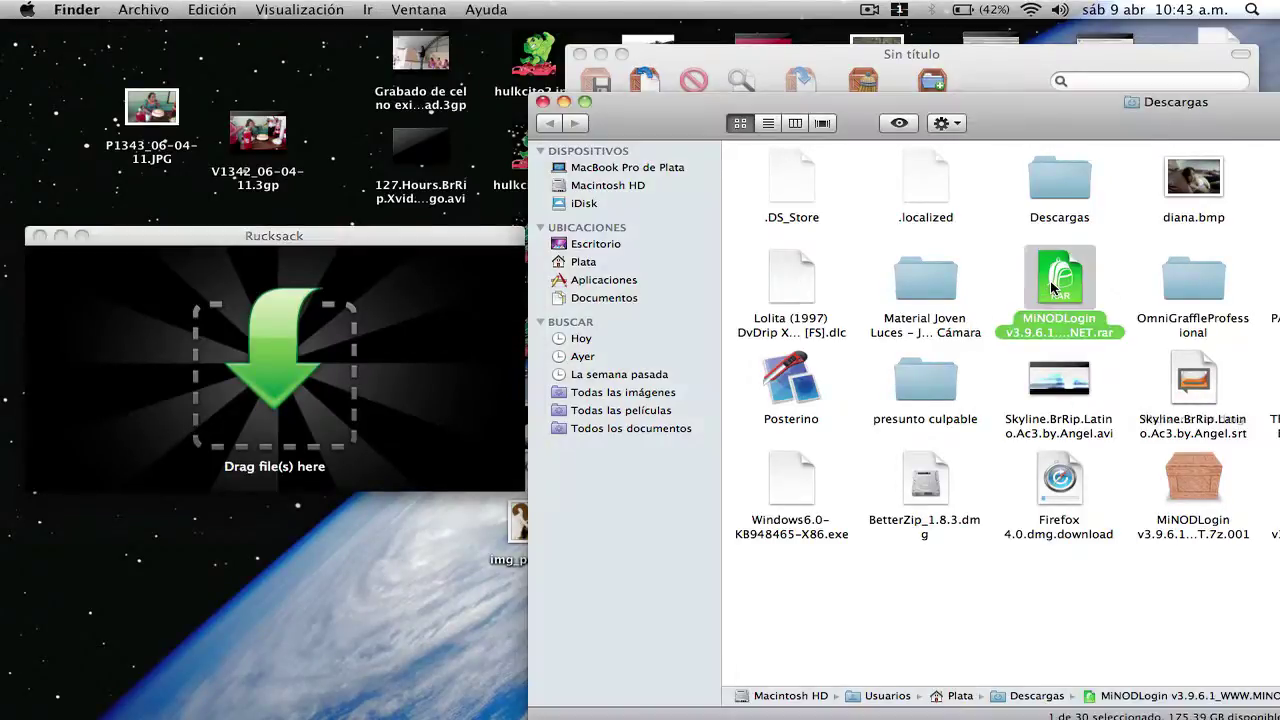
{"action": "left_click_drag", "start_coordinate": [1052, 288], "coordinate": [473, 348]}
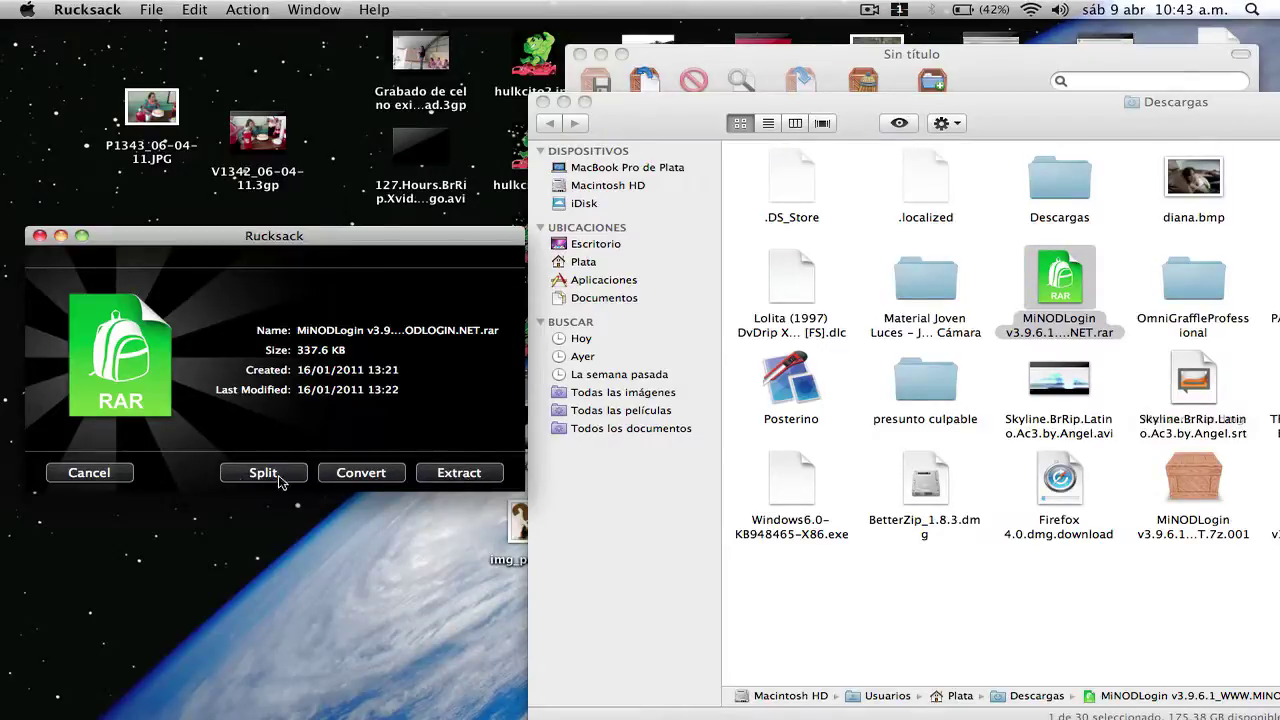
{"action": "left_click", "coordinate": [104, 482]}
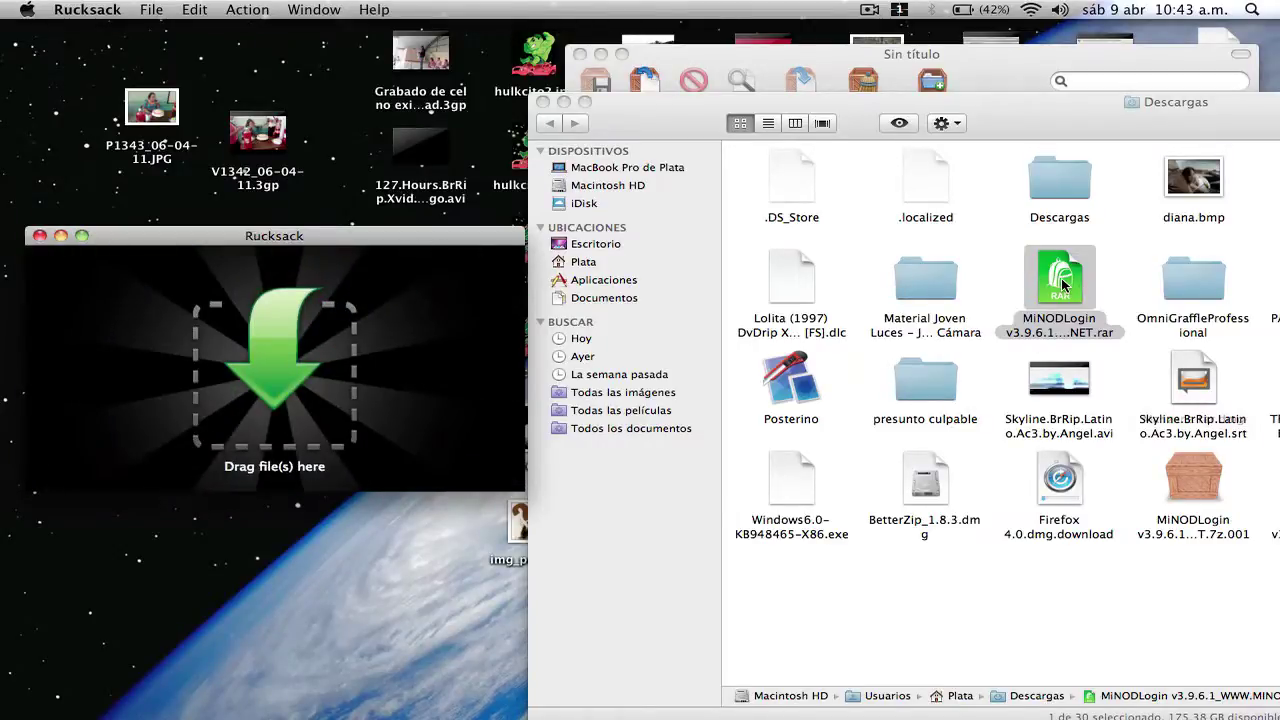
{"action": "left_click_drag", "start_coordinate": [1063, 285], "coordinate": [447, 305]}
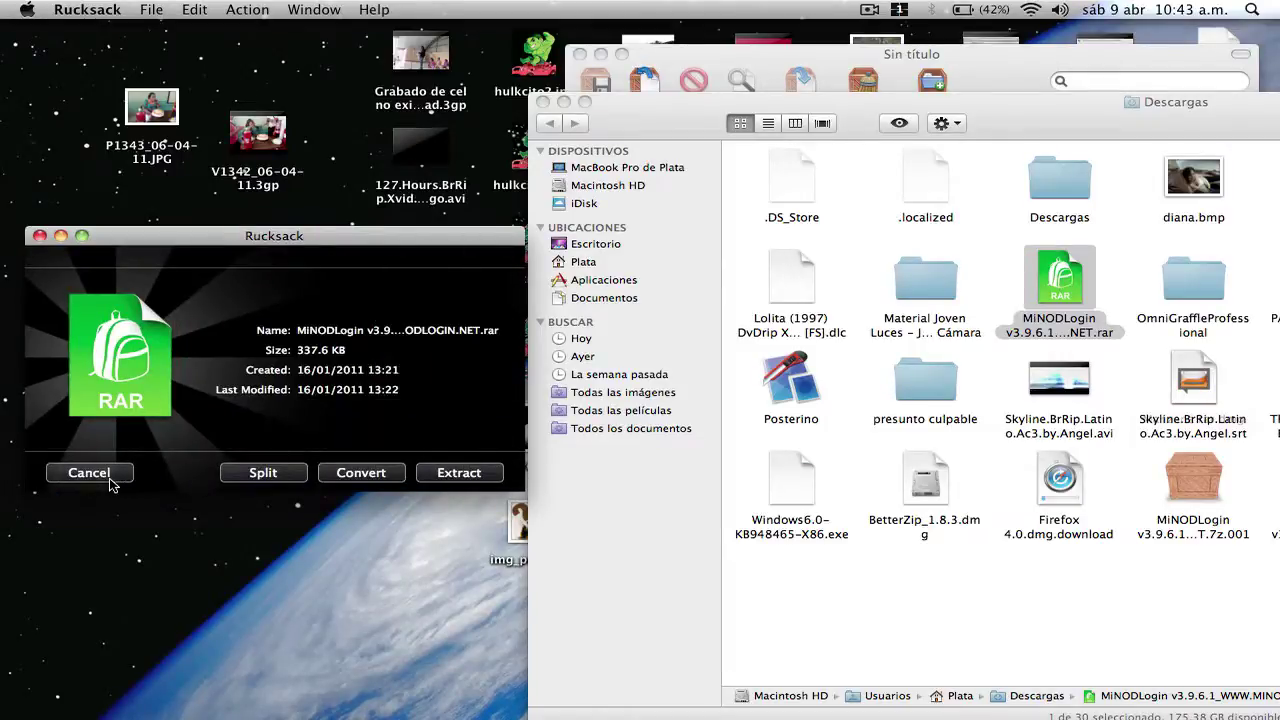
{"action": "left_click", "coordinate": [89, 473]}
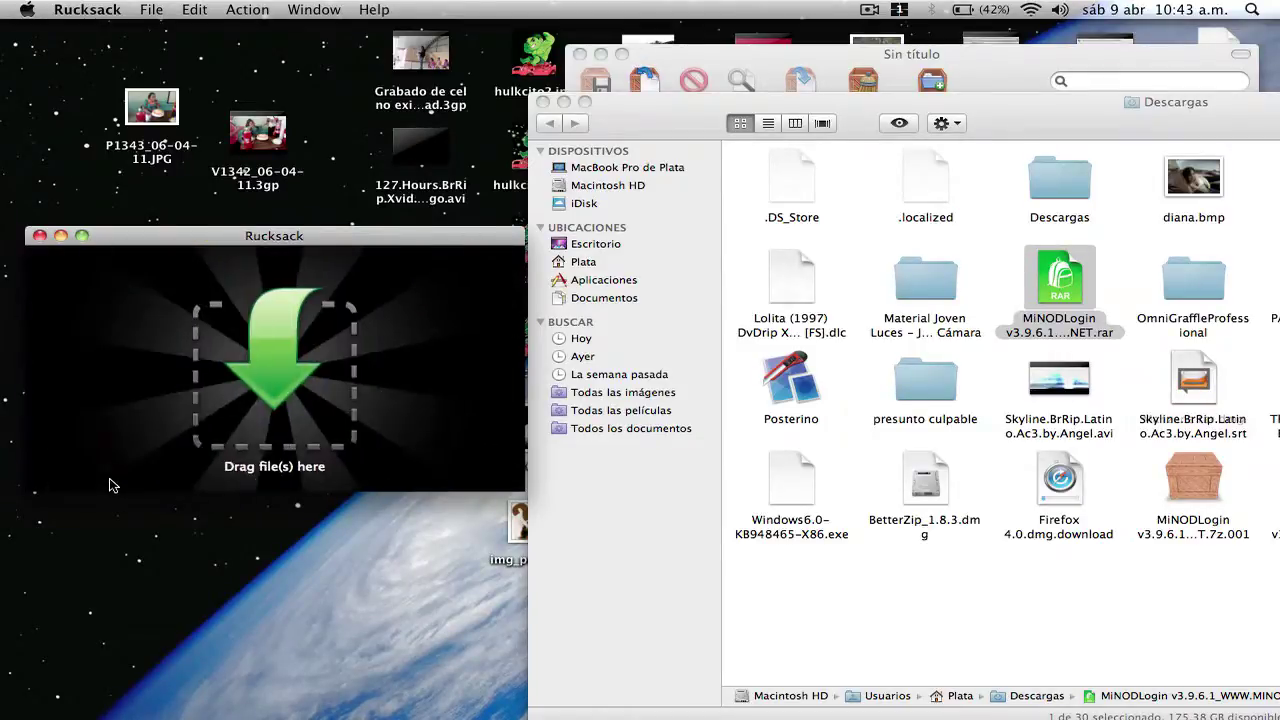
- Open the MiNODLogin v3.9.6.1 .7z.001 archive from Descargas in BetterZip and select abdominales en 8 minutos.AVI
{"action": "left_click", "coordinate": [838, 80]}
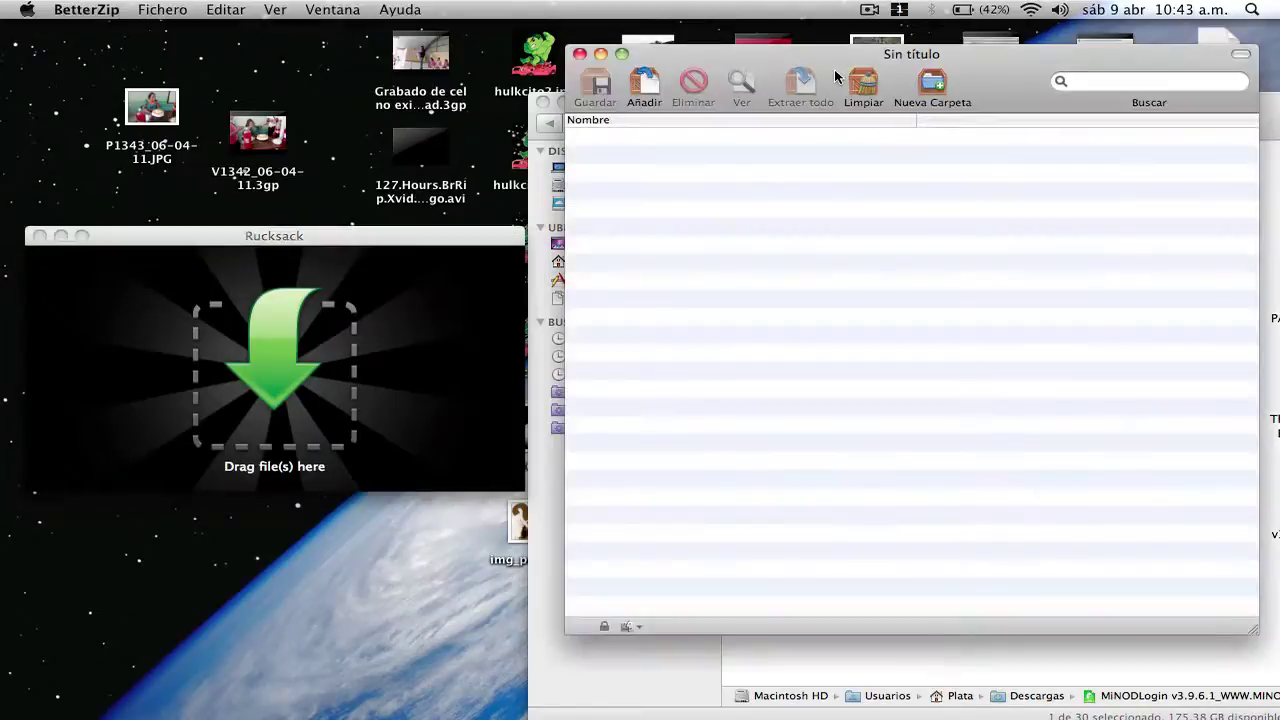
{"action": "left_click_drag", "start_coordinate": [844, 66], "coordinate": [426, 59]}
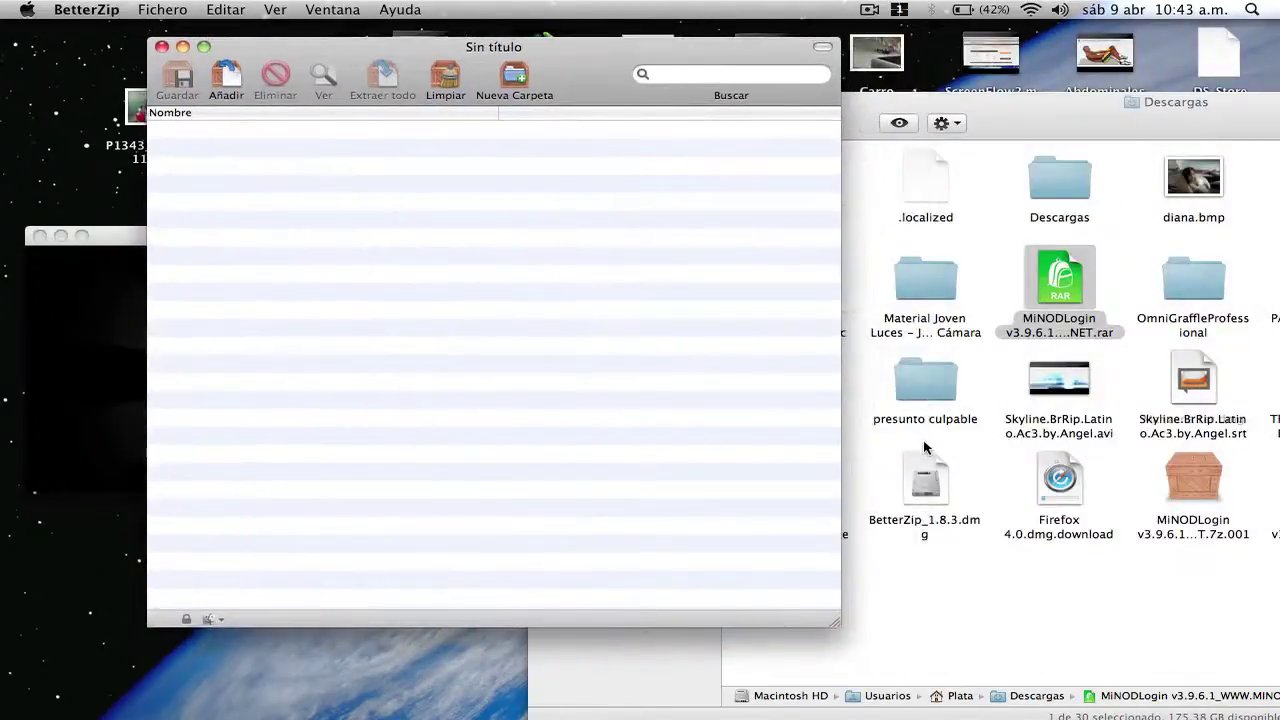
{"action": "double_click", "coordinate": [1192, 478]}
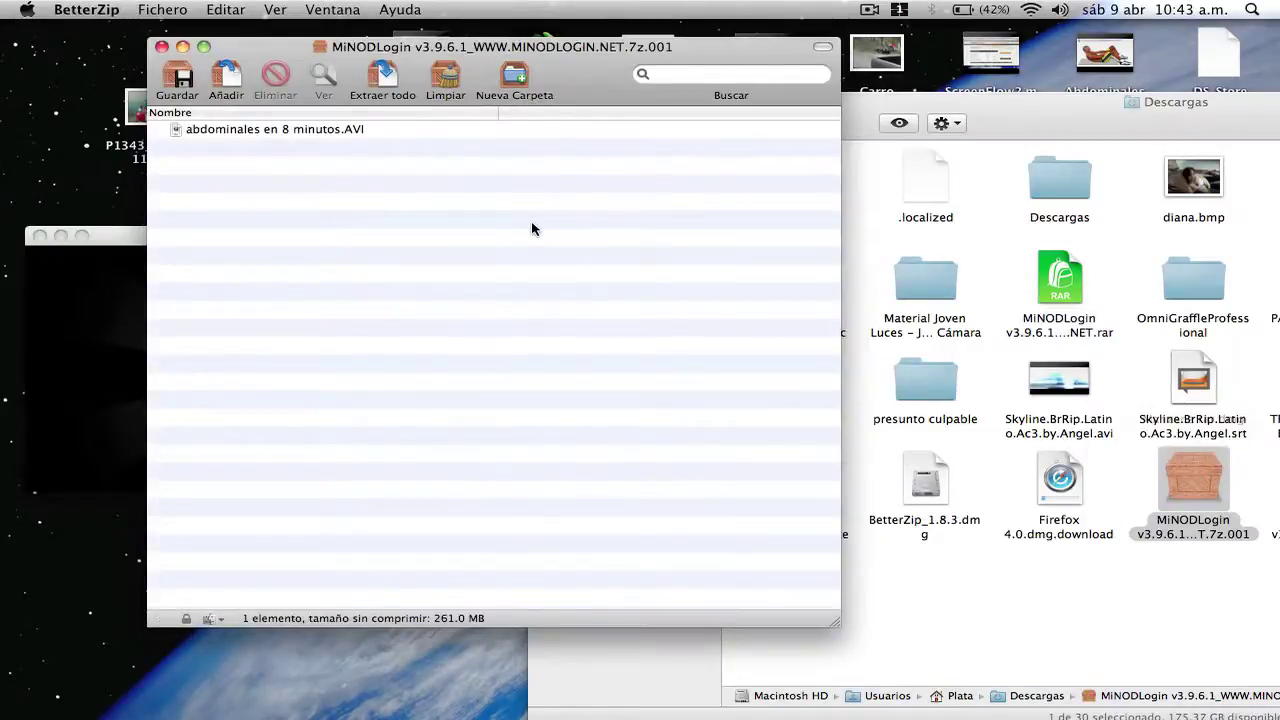
{"action": "left_click", "coordinate": [331, 131]}
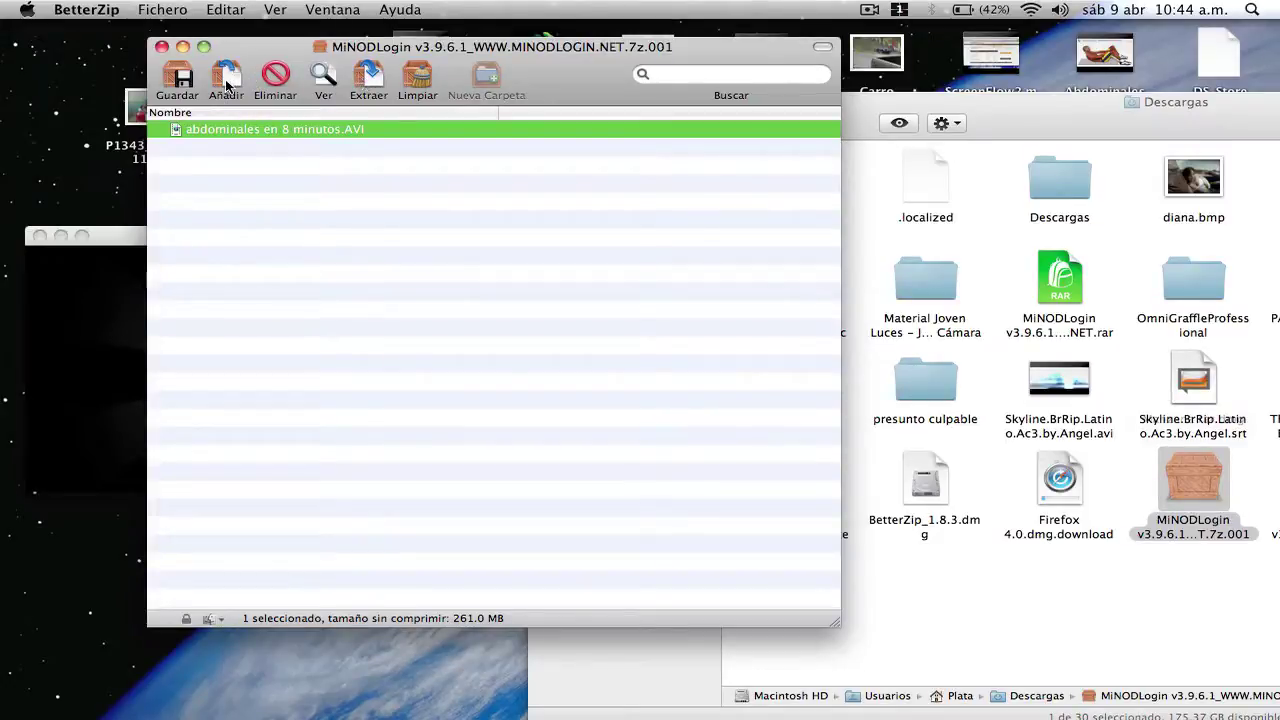
- Move the BetterZip archive window aside, close it and bring the Descargas window to the front
{"action": "left_click_drag", "start_coordinate": [262, 58], "coordinate": [699, 30]}
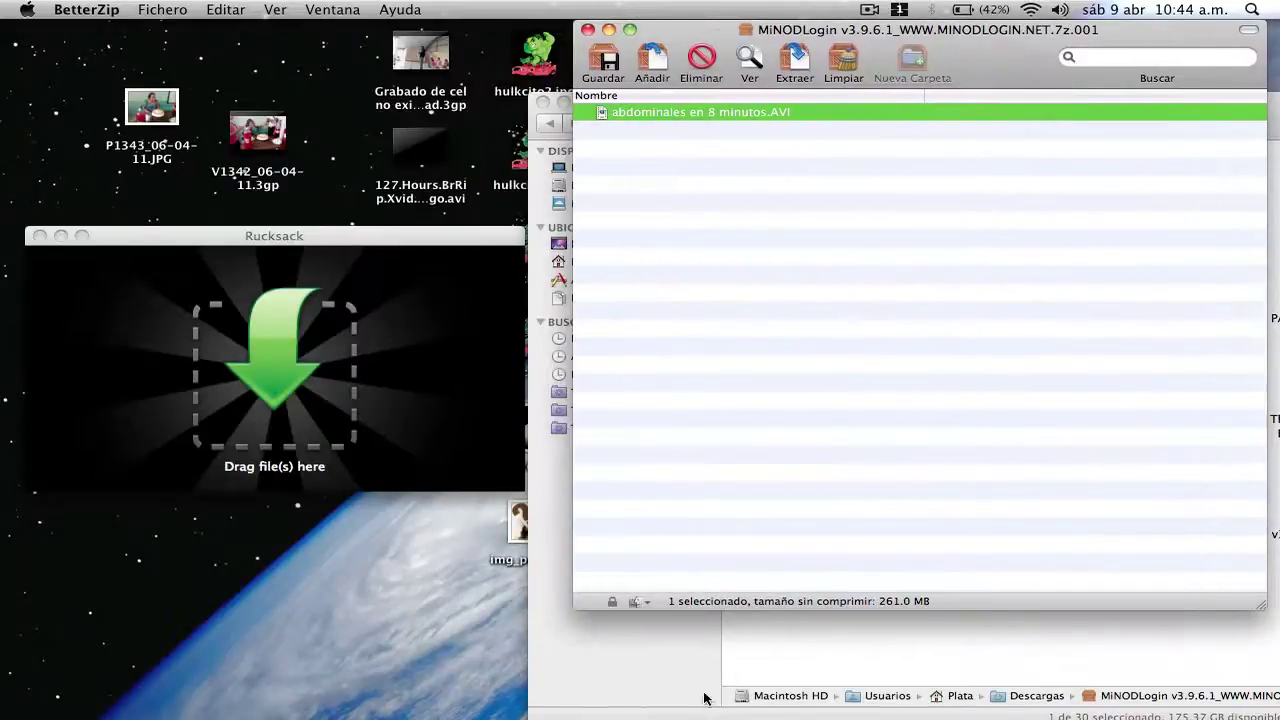
{"action": "left_click", "coordinate": [588, 30]}
{"action": "left_click", "coordinate": [565, 120]}
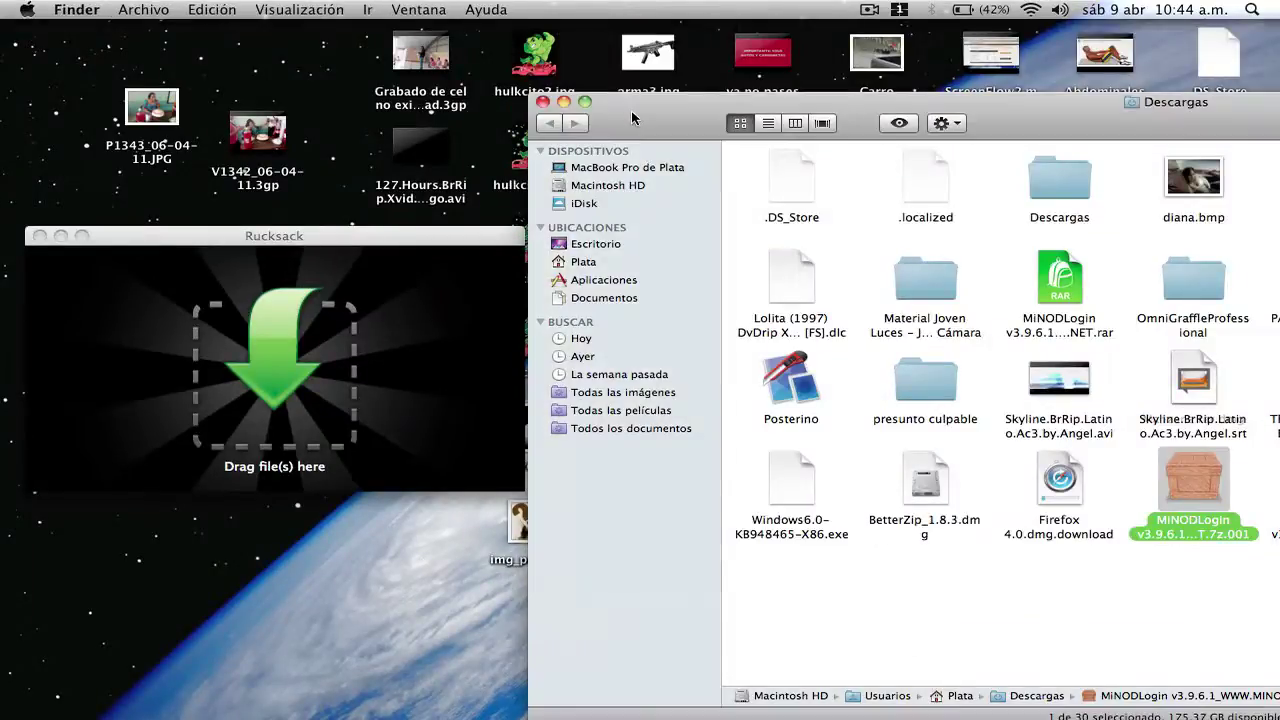
- Close the Descargas window, lower the Rucksack window, and open an empty BetterZip archive window beside it
{"action": "left_click", "coordinate": [543, 102]}
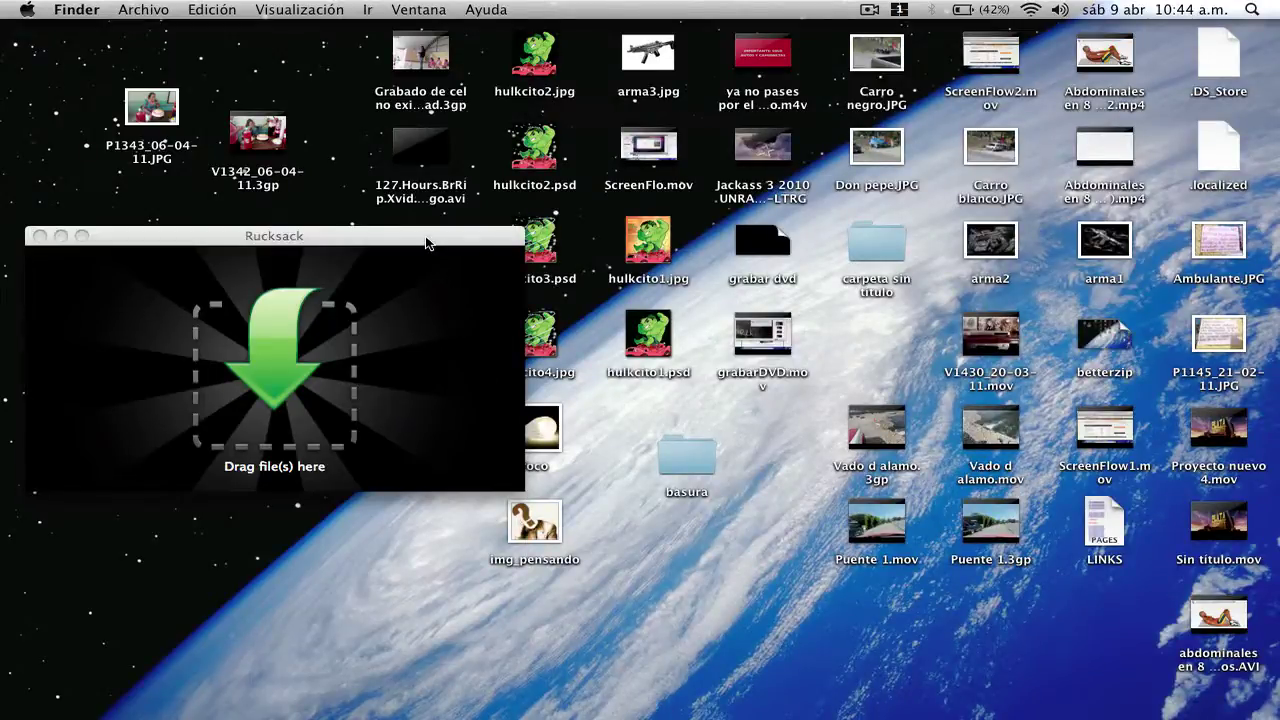
{"action": "left_click_drag", "start_coordinate": [424, 243], "coordinate": [408, 346]}
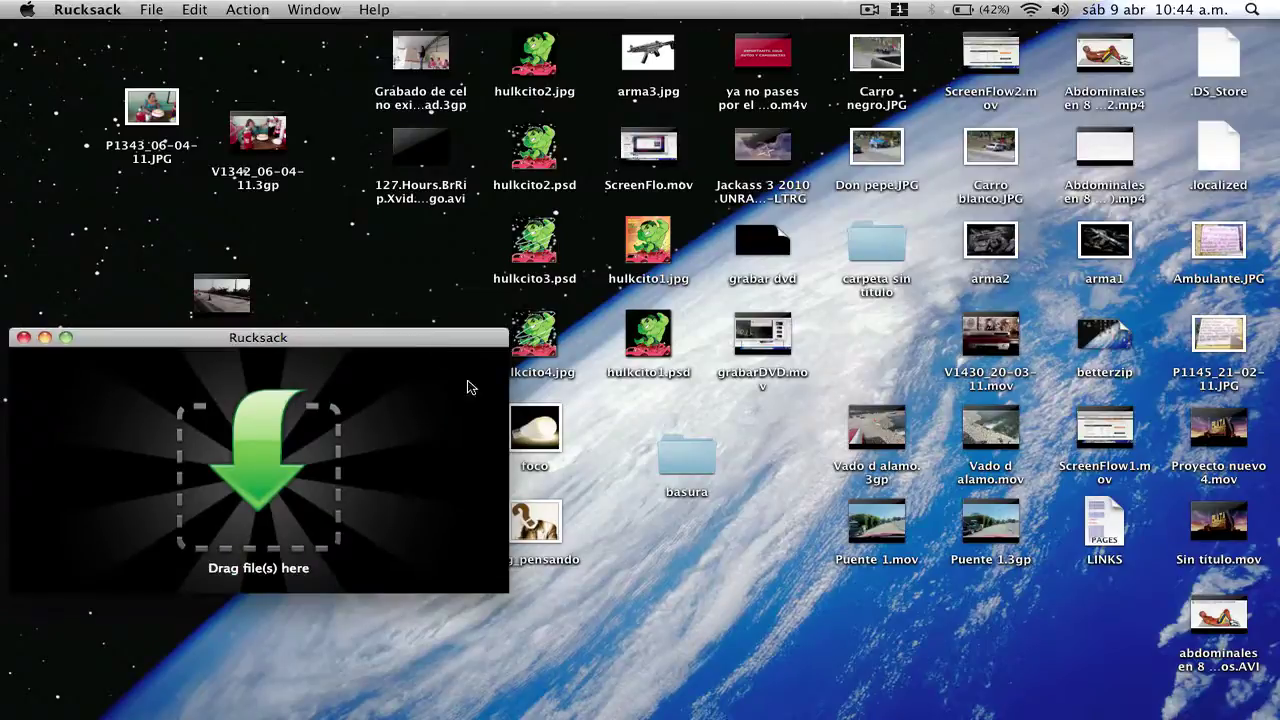
{"action": "left_click", "coordinate": [633, 700]}
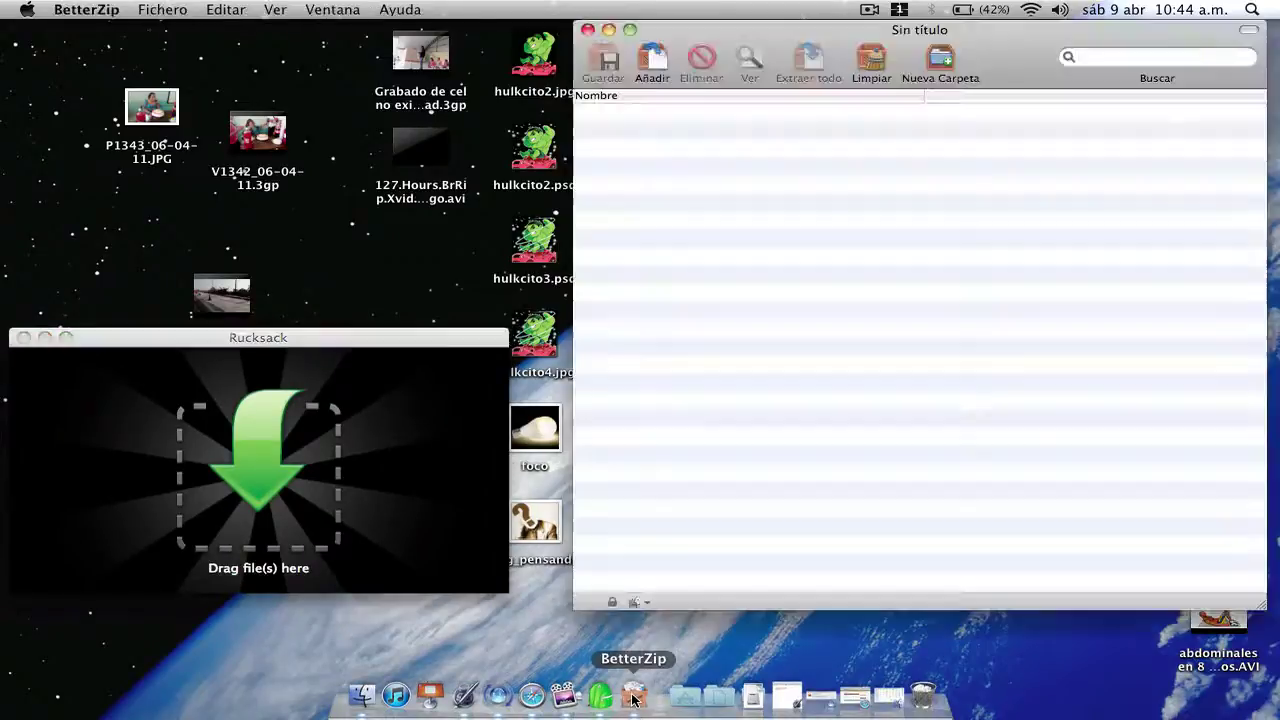
{"action": "mouse_move", "coordinate": [775, 29]}
{"action": "left_mouse_down"}
{"action": "mouse_move", "coordinate": [757, 57]}
{"action": "mouse_move", "coordinate": [786, 38]}
{"action": "left_mouse_up"}
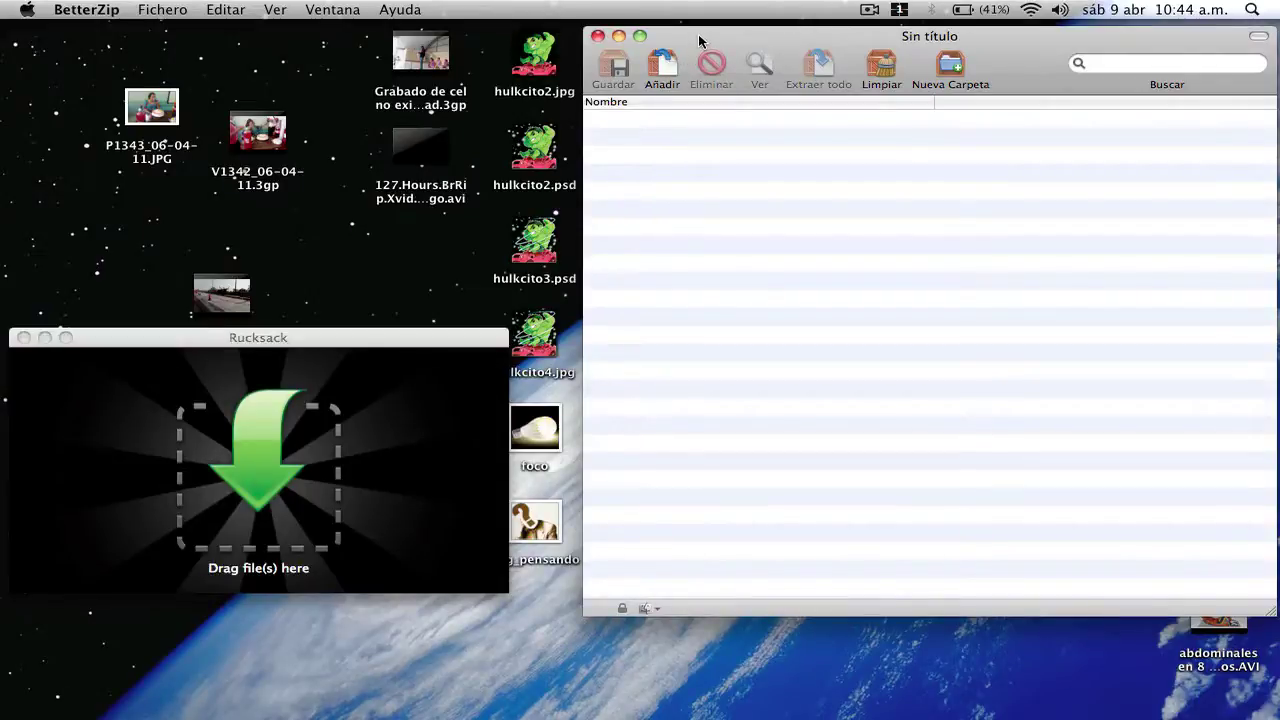
{"action": "left_click", "coordinate": [384, 340]}
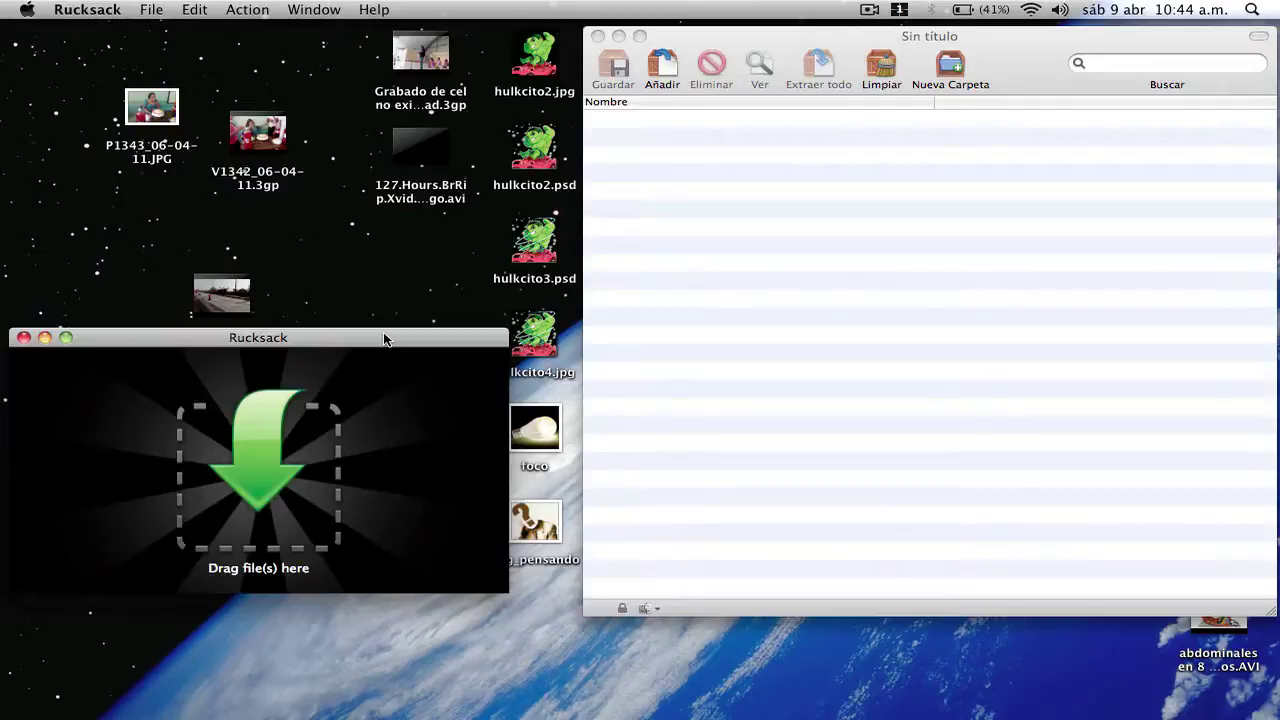
{"action": "left_click", "coordinate": [151, 10]}
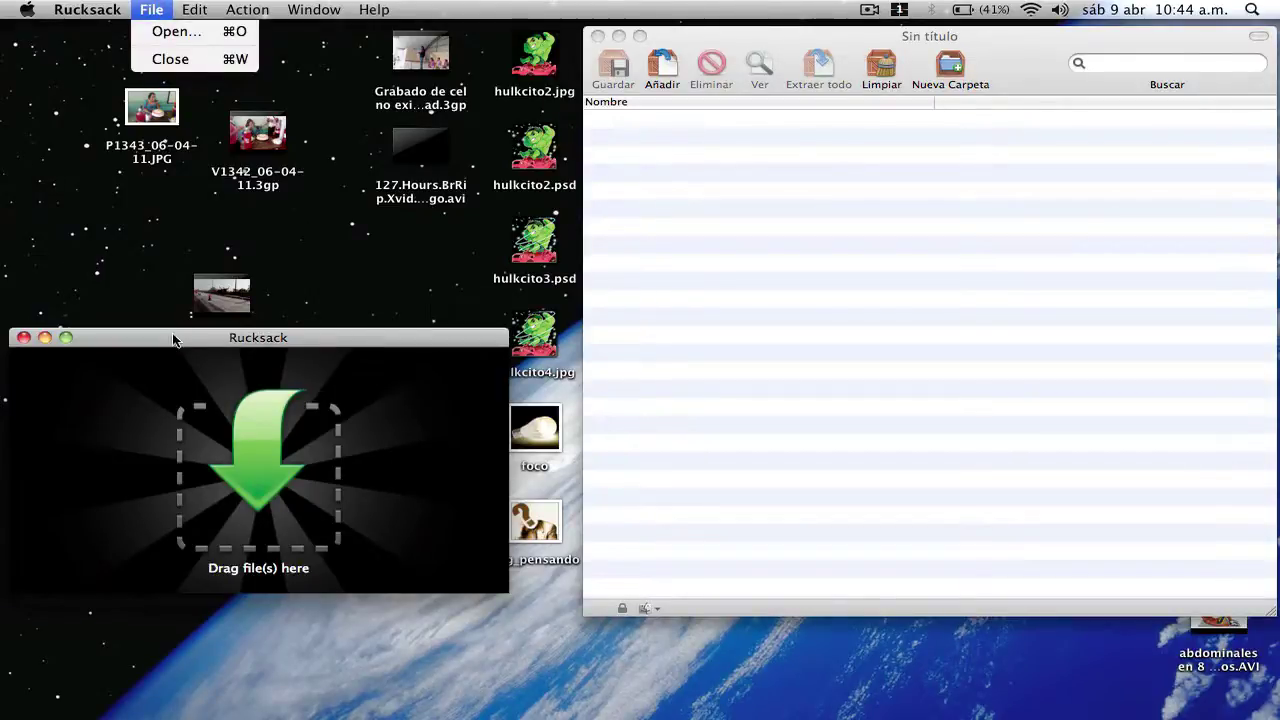
- Add abdominales en 8 minutos.AVI from Escritorio to the empty BetterZip archive
{"action": "left_click", "coordinate": [716, 37]}
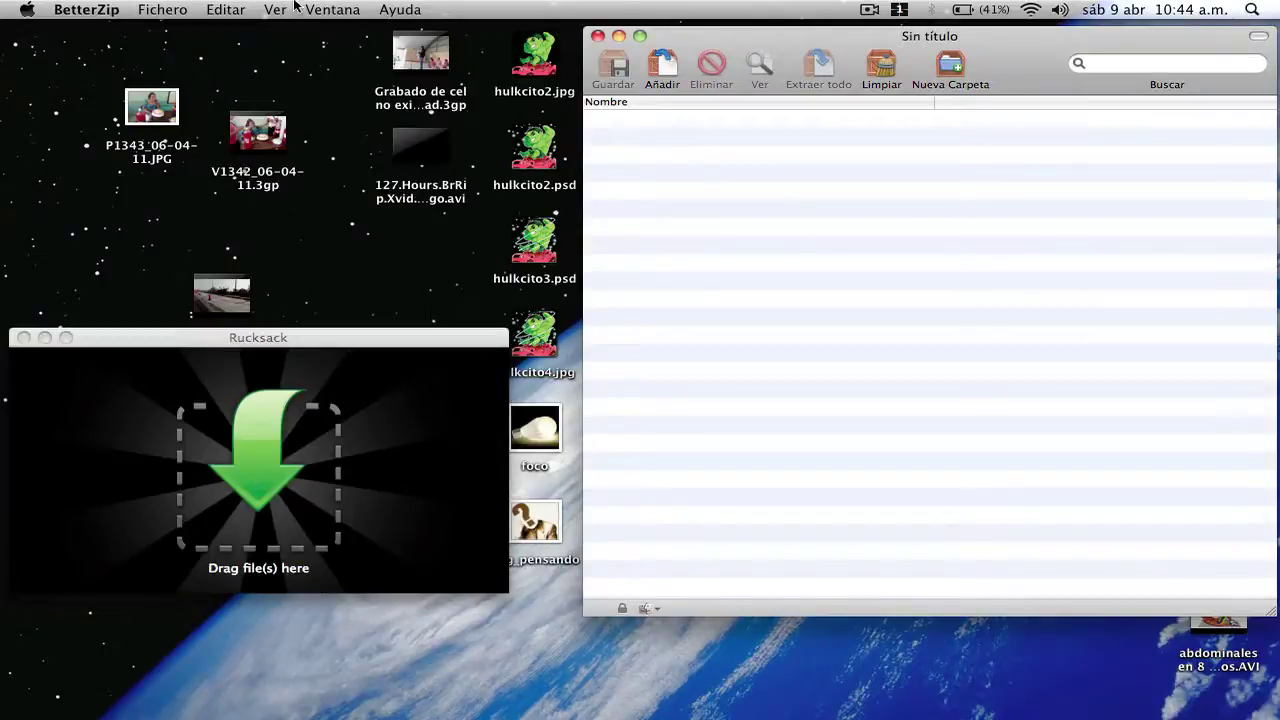
{"action": "left_click", "coordinate": [663, 68]}
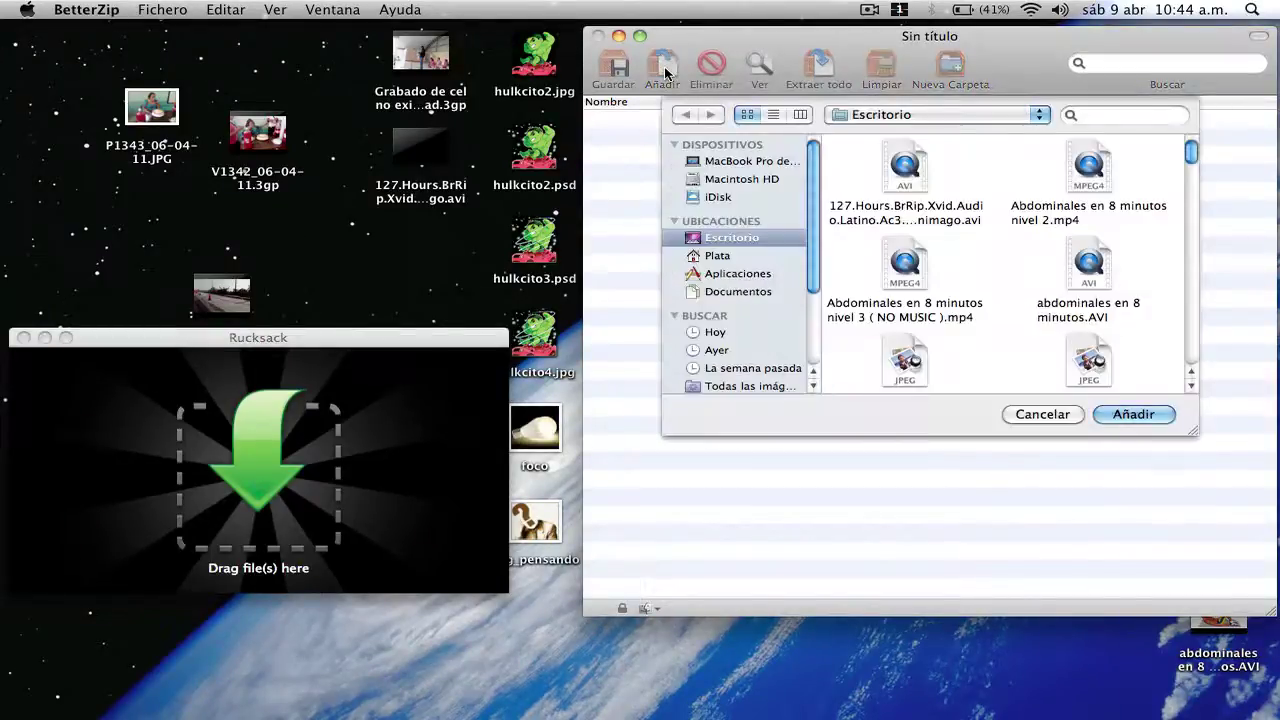
{"action": "scroll", "coordinate": [971, 241], "scroll_direction": "down", "scroll_amount": 2}
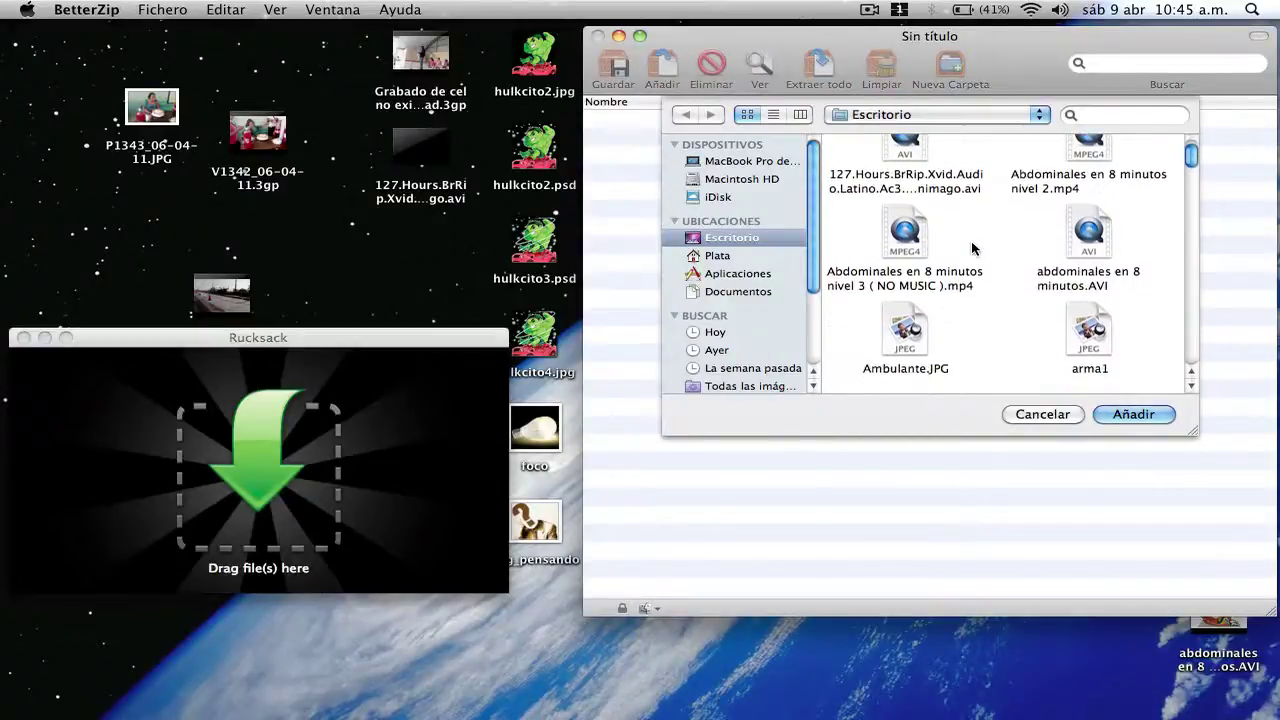
{"action": "left_click", "coordinate": [1090, 245]}
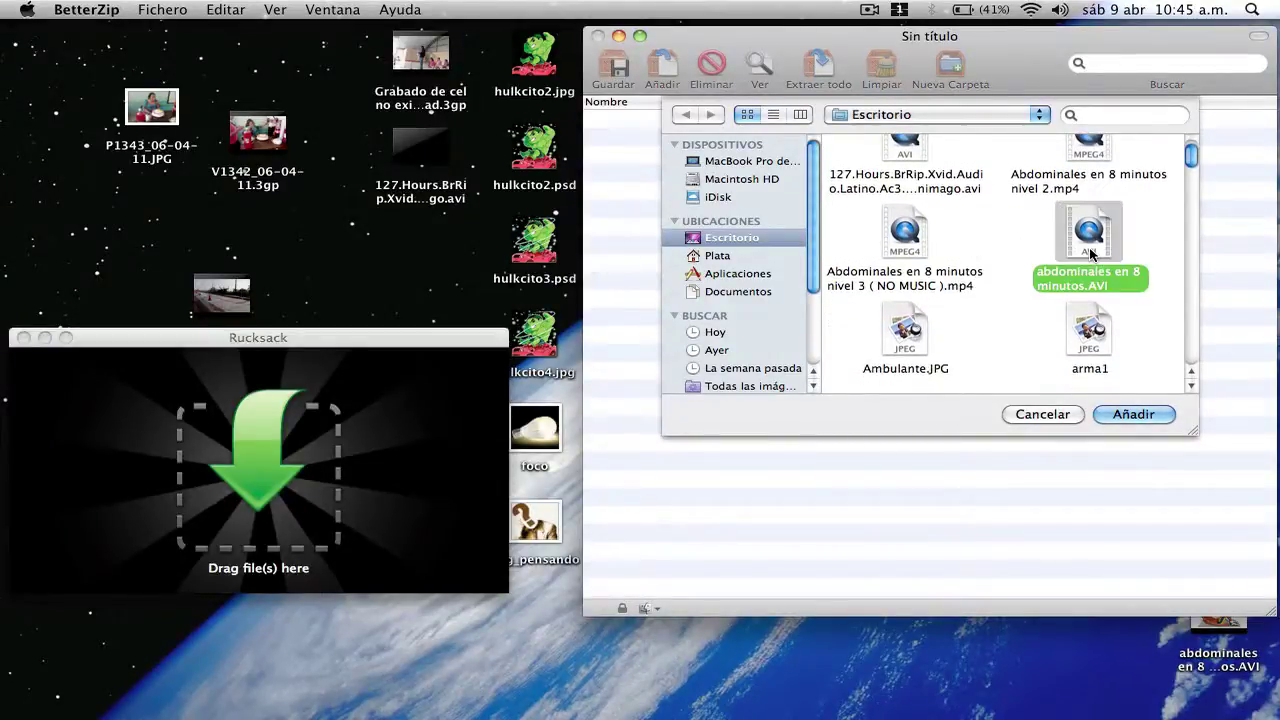
{"action": "left_click", "coordinate": [1140, 415]}
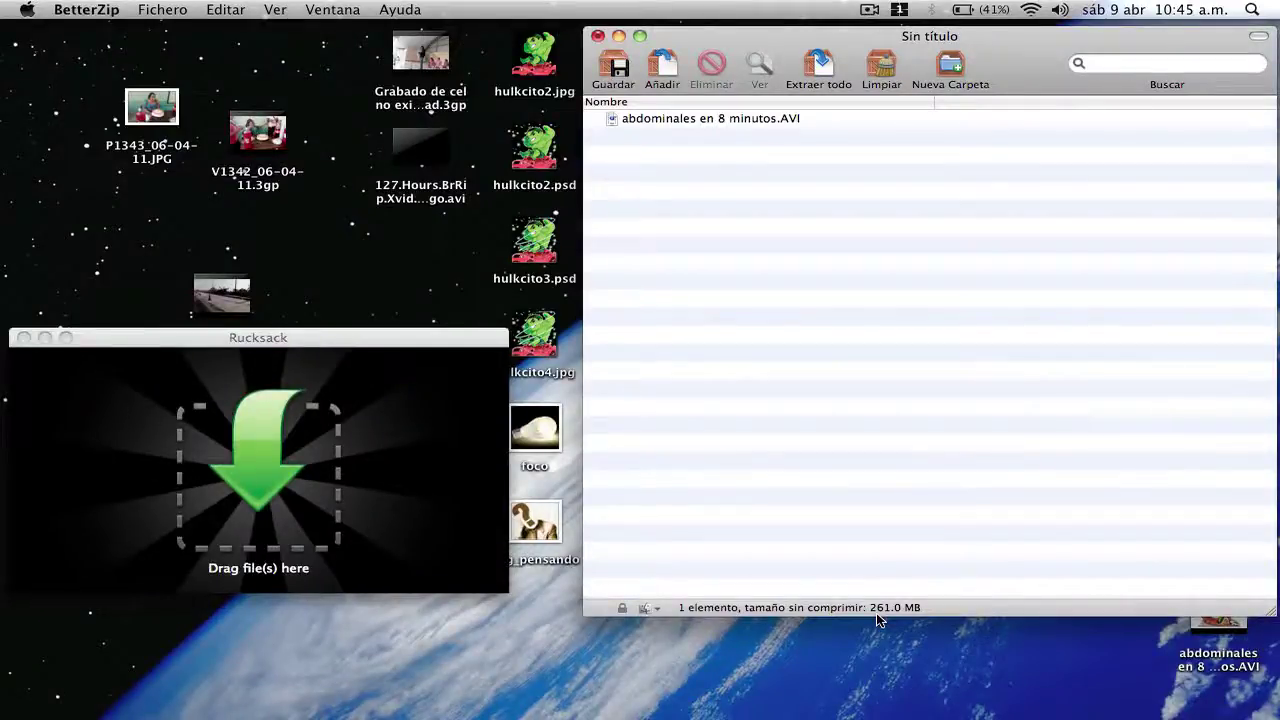
- Save the archive to Escritorio as abdominales en 8 minutos in 7-Zip format, with Normal compression, no encryption and 100 MB volumes
{"action": "left_click", "coordinate": [614, 70]}
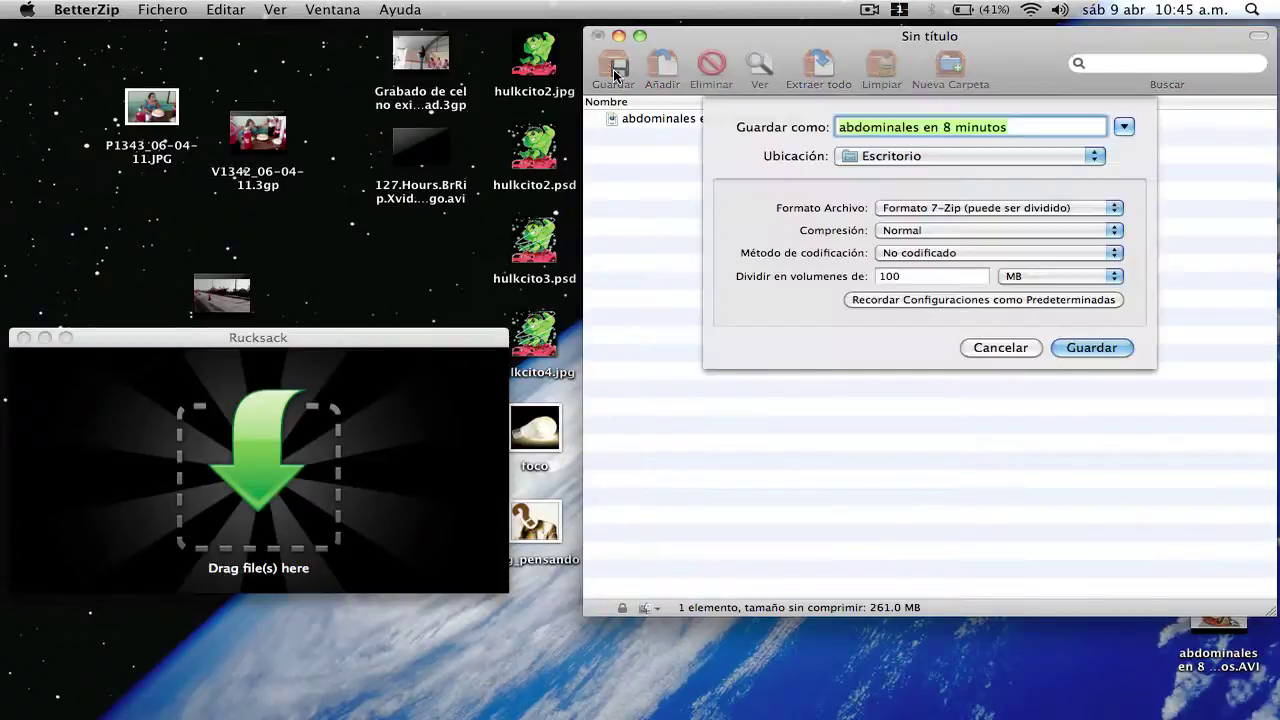
{"action": "left_click", "coordinate": [1099, 160]}
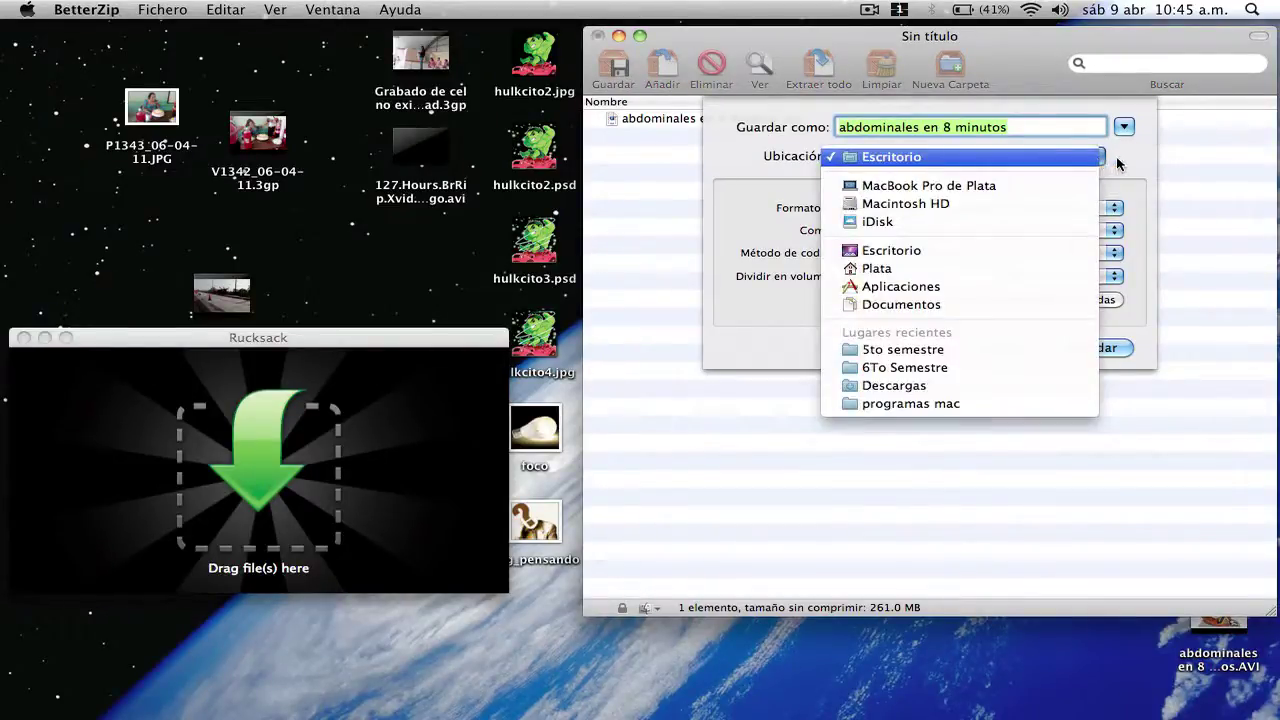
{"action": "left_click", "coordinate": [1117, 160]}
{"action": "left_click", "coordinate": [1116, 209]}
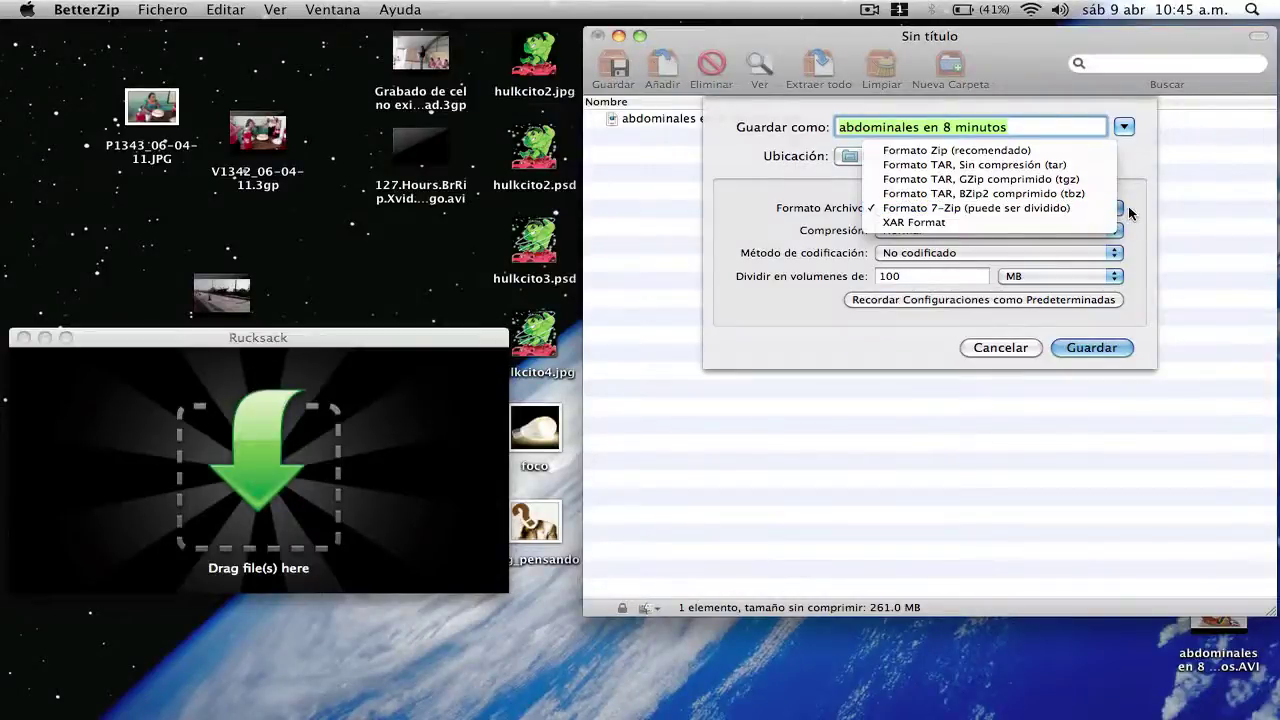
{"action": "left_click", "coordinate": [1132, 213]}
{"action": "left_click", "coordinate": [1117, 256]}
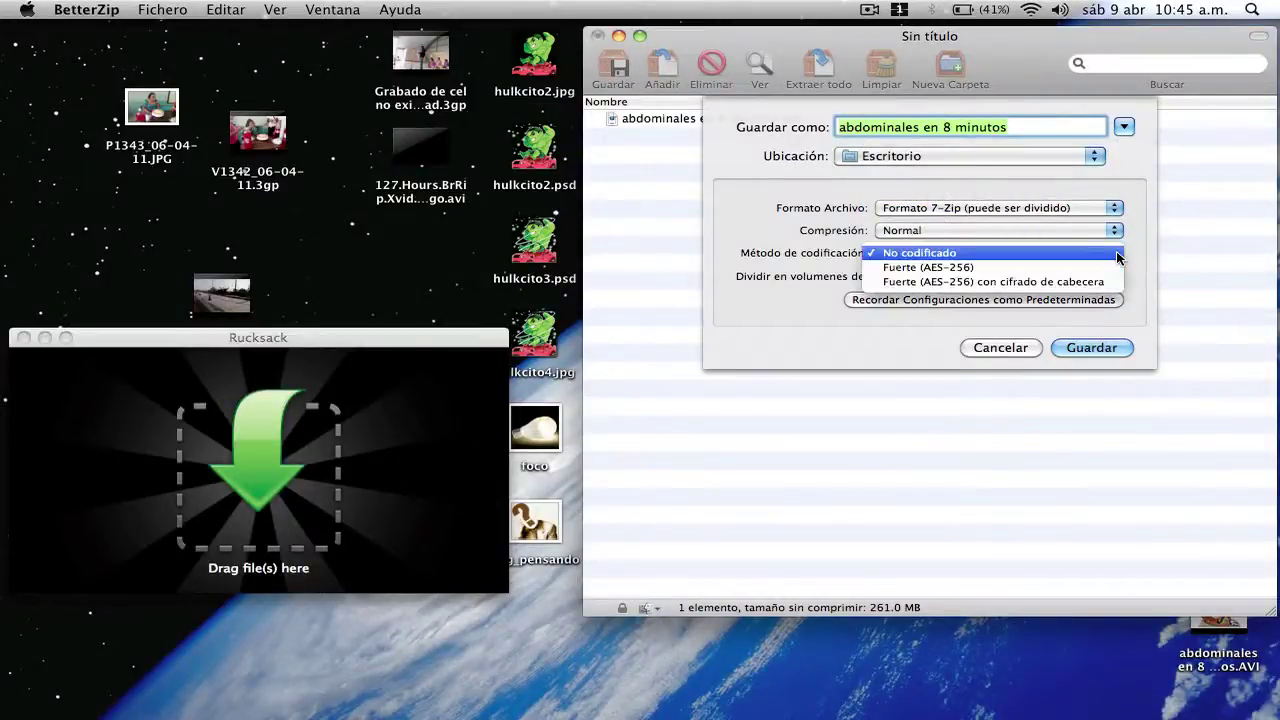
{"action": "left_click", "coordinate": [1133, 258]}
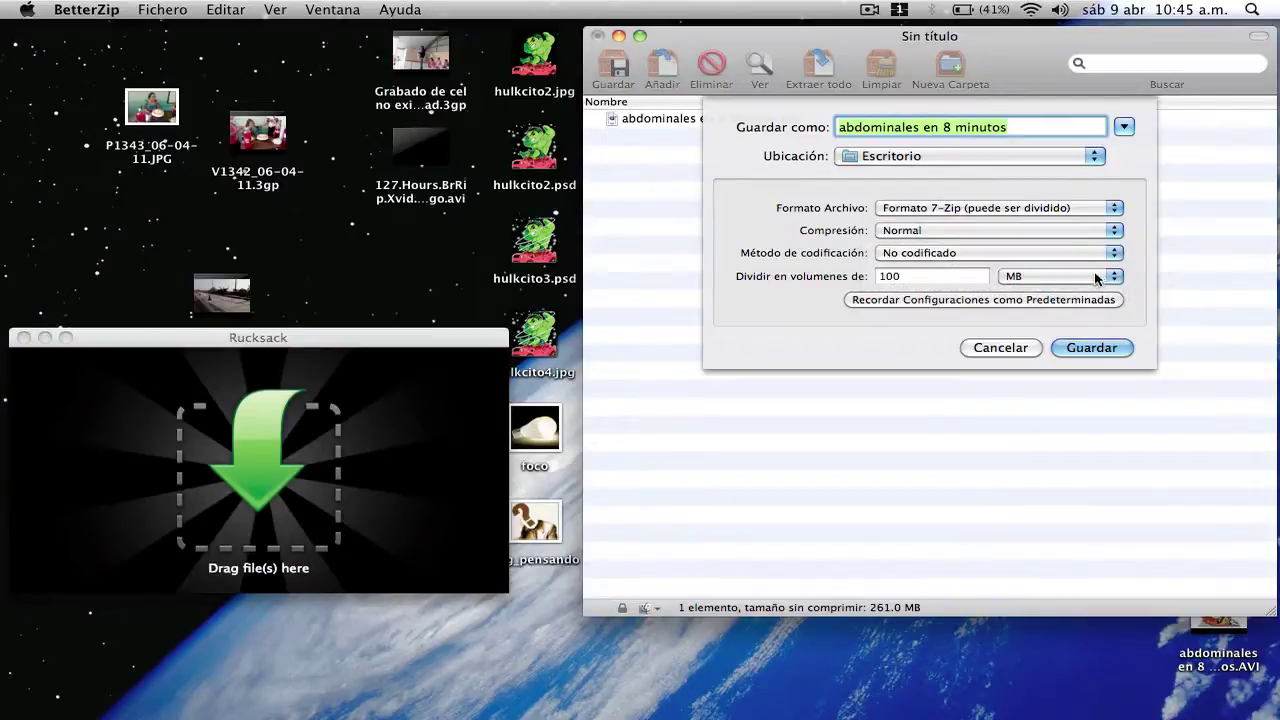
{"action": "left_click", "coordinate": [1114, 277]}
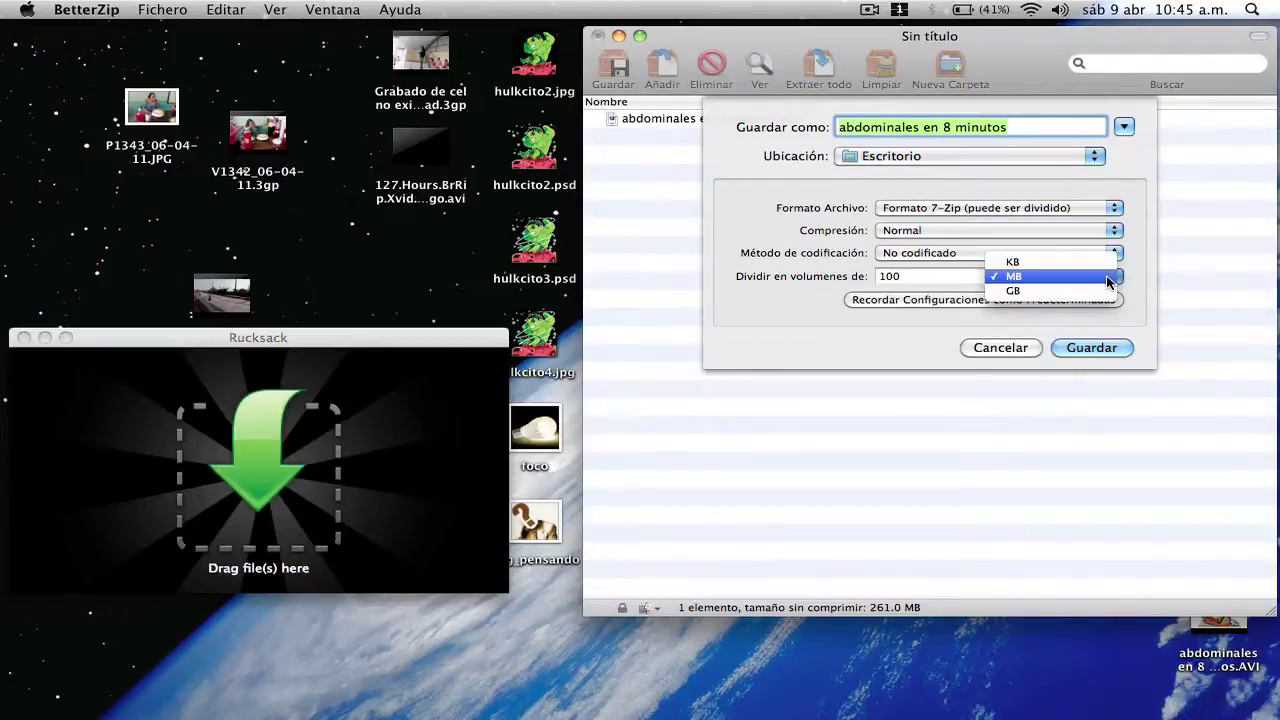
{"action": "left_click", "coordinate": [1012, 277]}
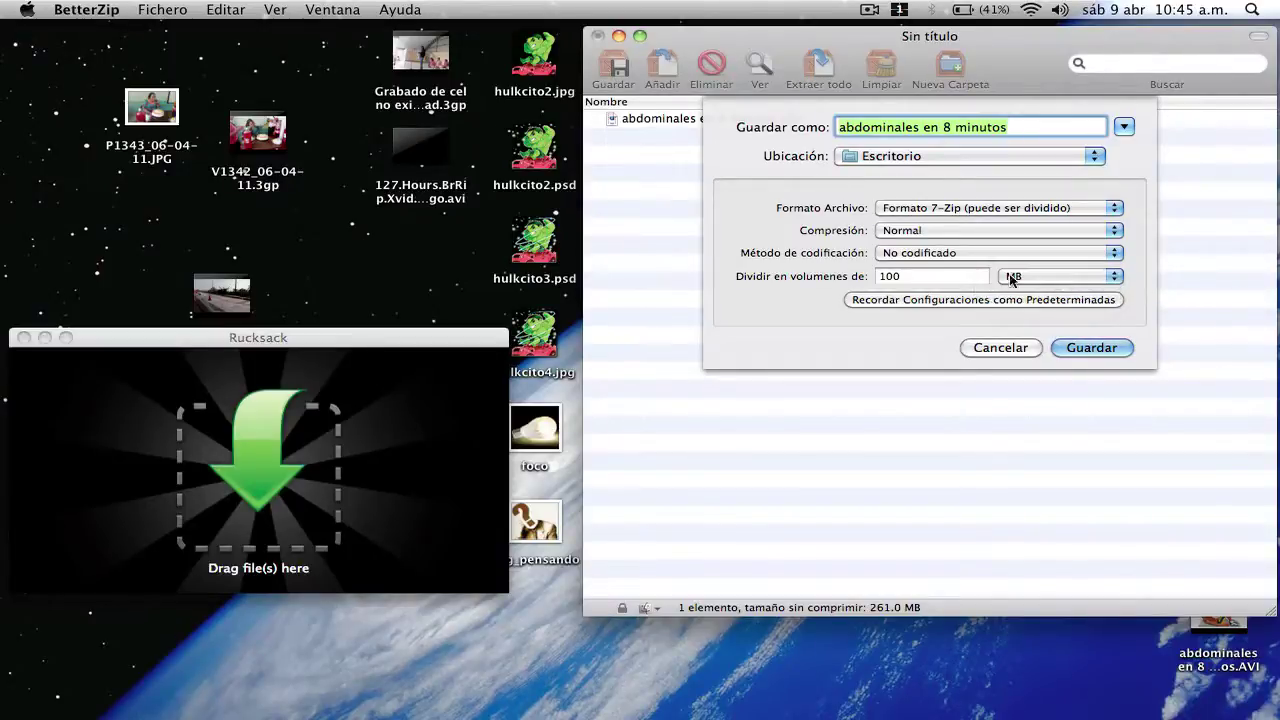
{"action": "left_click", "coordinate": [947, 277]}
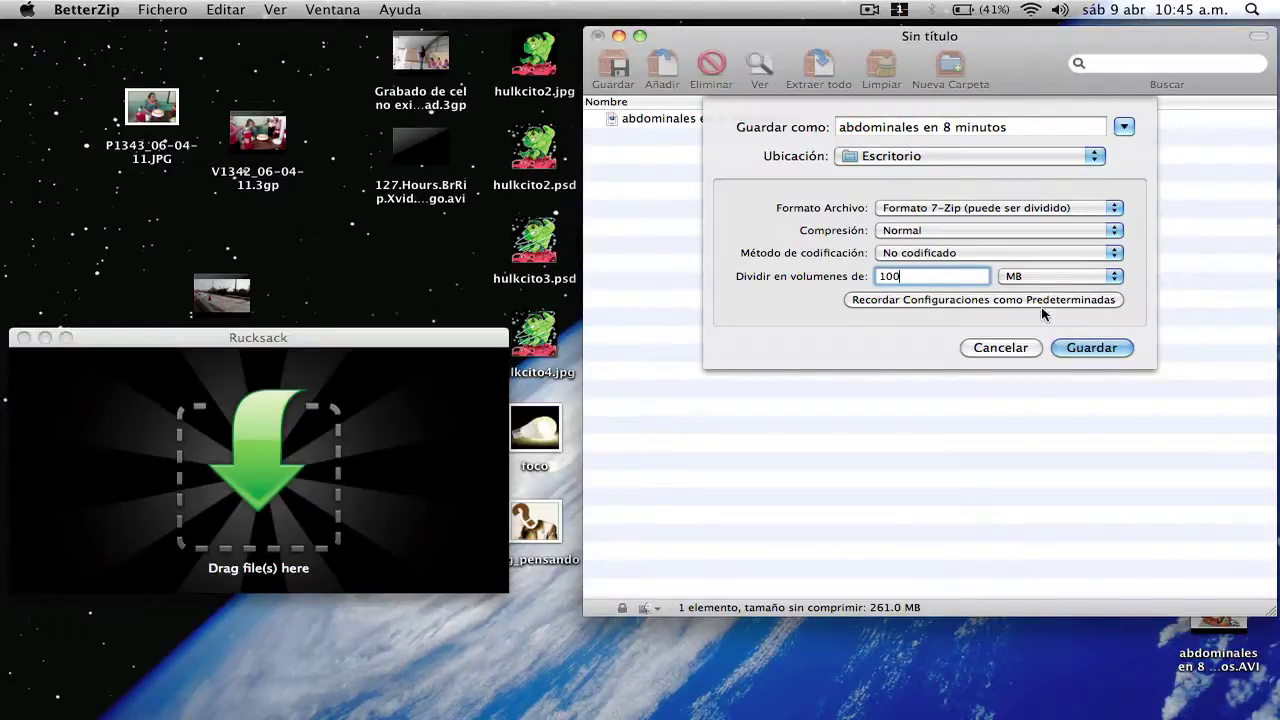
{"action": "left_click", "coordinate": [1073, 347]}
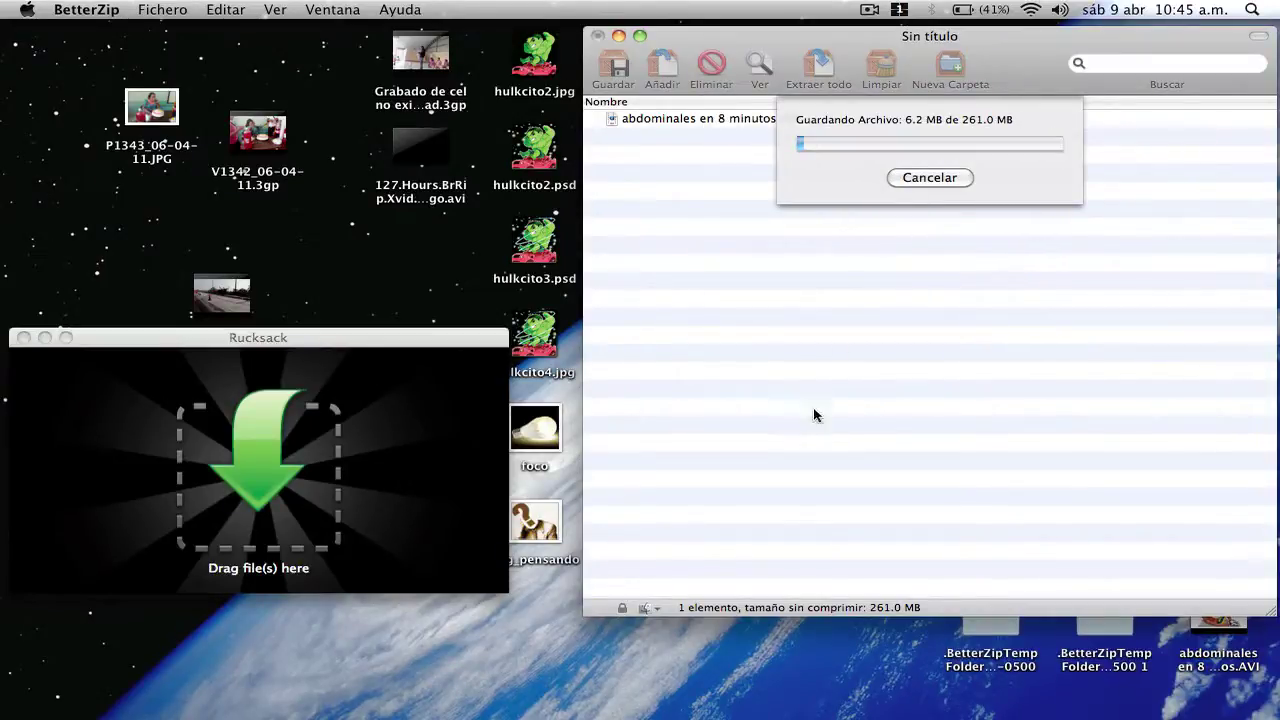
{"action": "key", "text": "F11"}
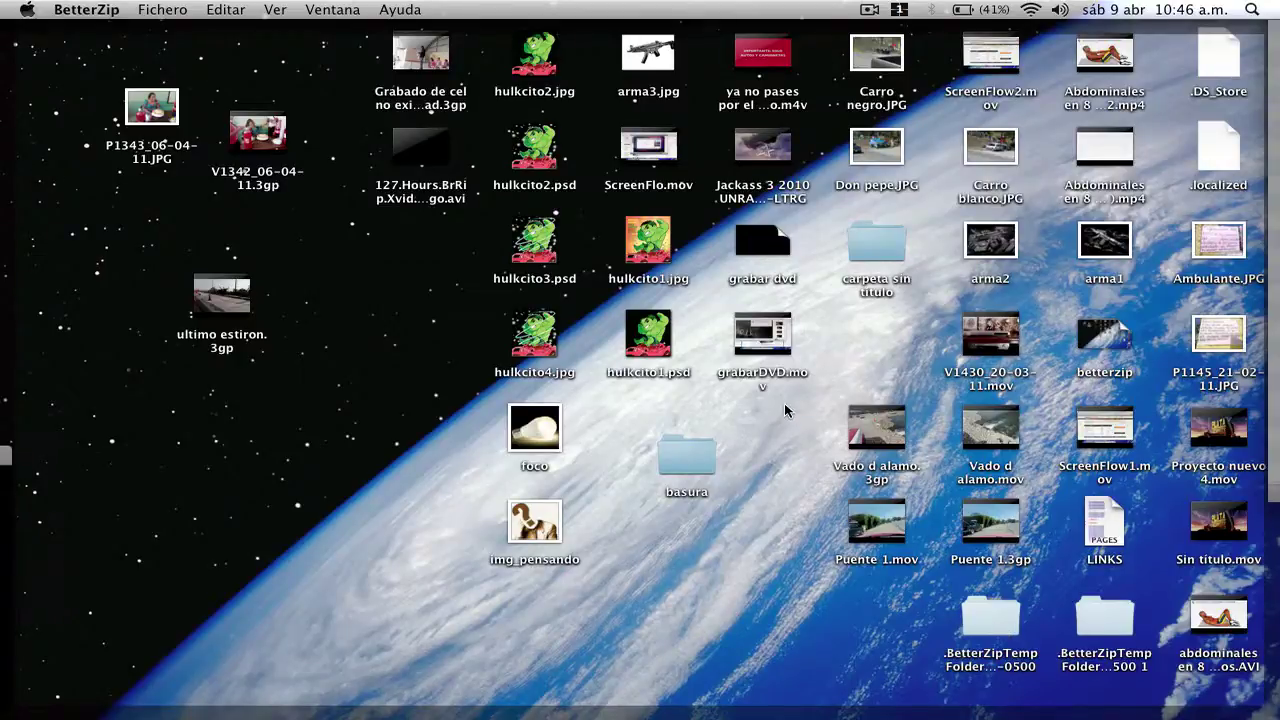
{"action": "key", "text": "F11"}
- Switch to Rucksack and load abdominales en 8 minutos.AVI from Escritorio
{"action": "left_click", "coordinate": [453, 347]}
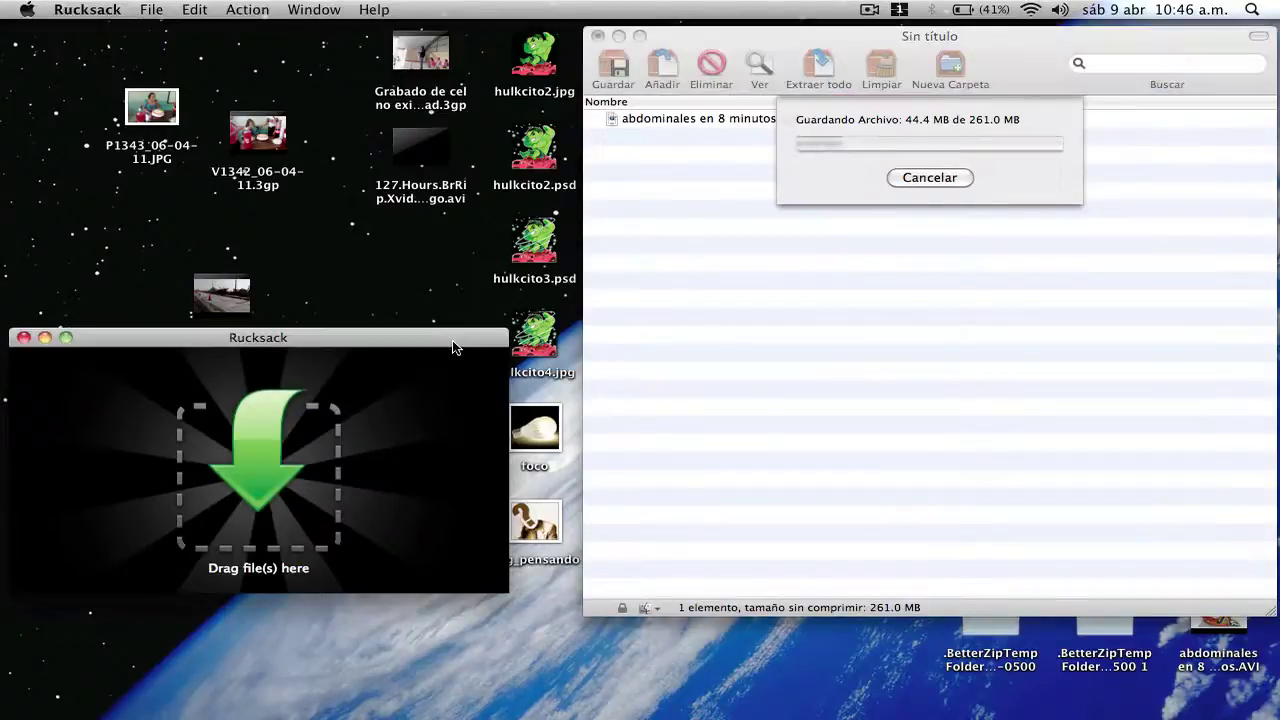
{"action": "left_click", "coordinate": [160, 11]}
{"action": "left_click", "coordinate": [160, 33]}
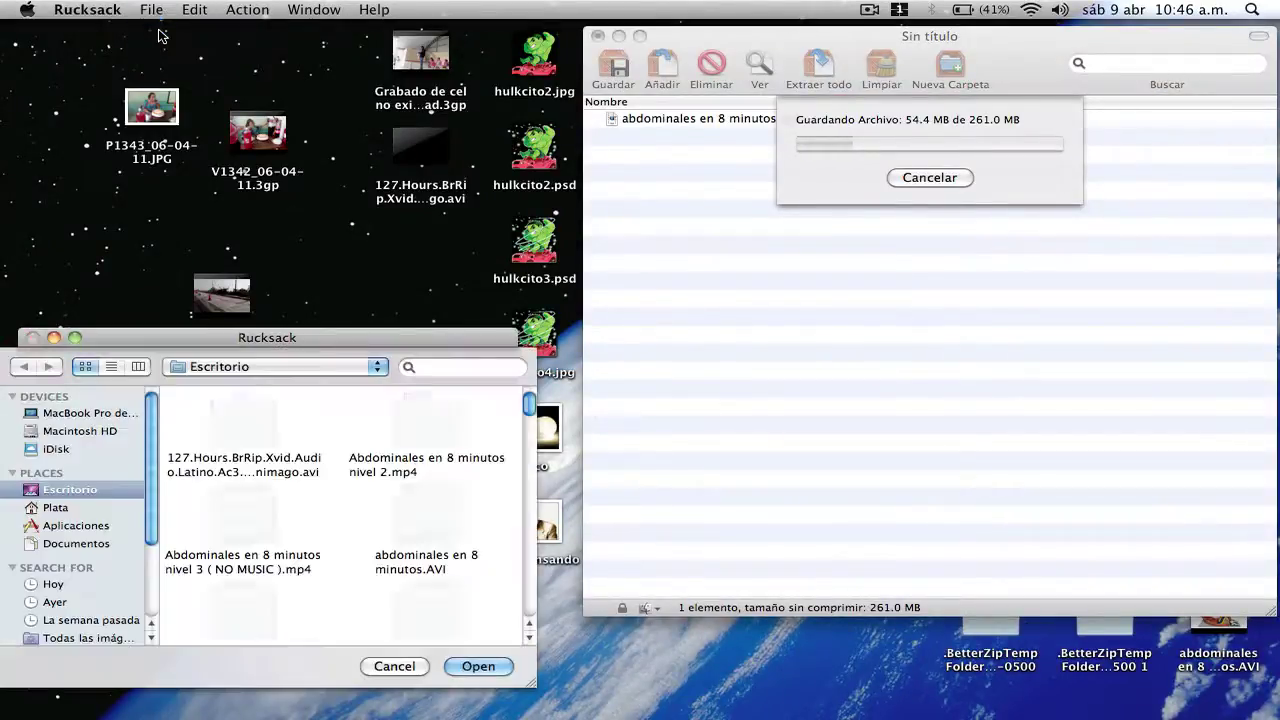
{"action": "scroll", "coordinate": [319, 494], "scroll_direction": "down", "scroll_amount": 3}
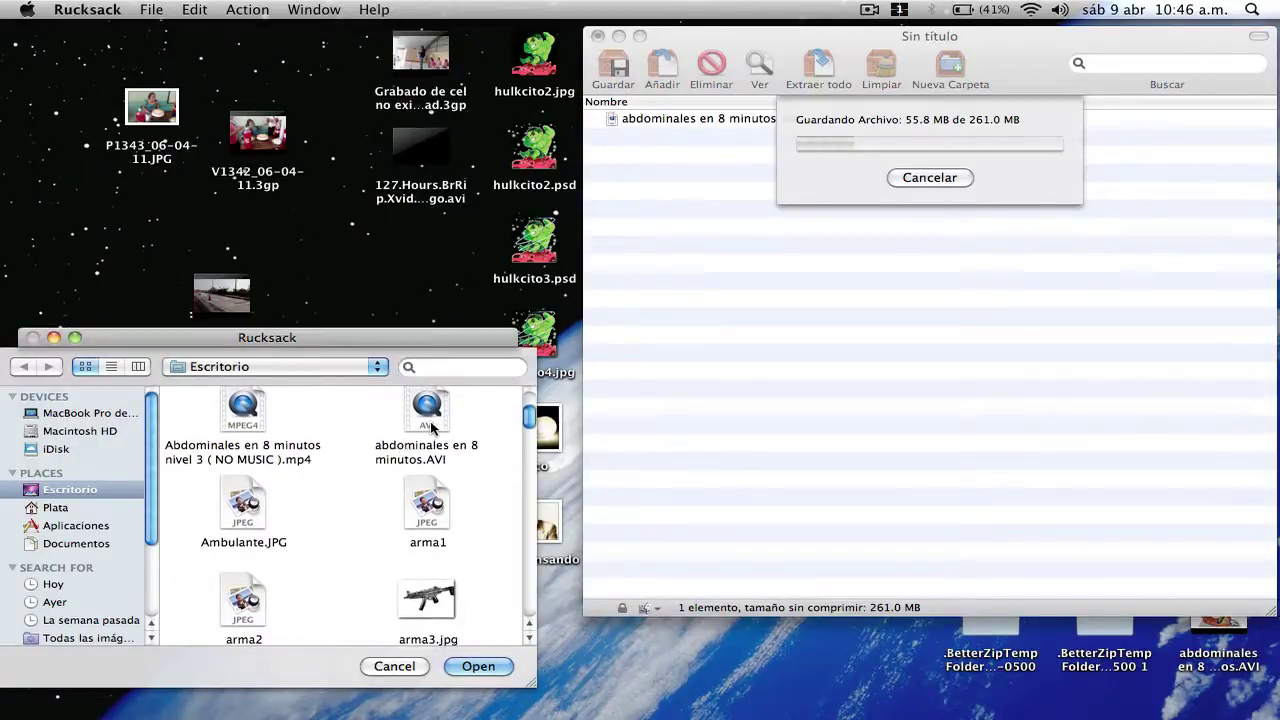
{"action": "left_click", "coordinate": [432, 428]}
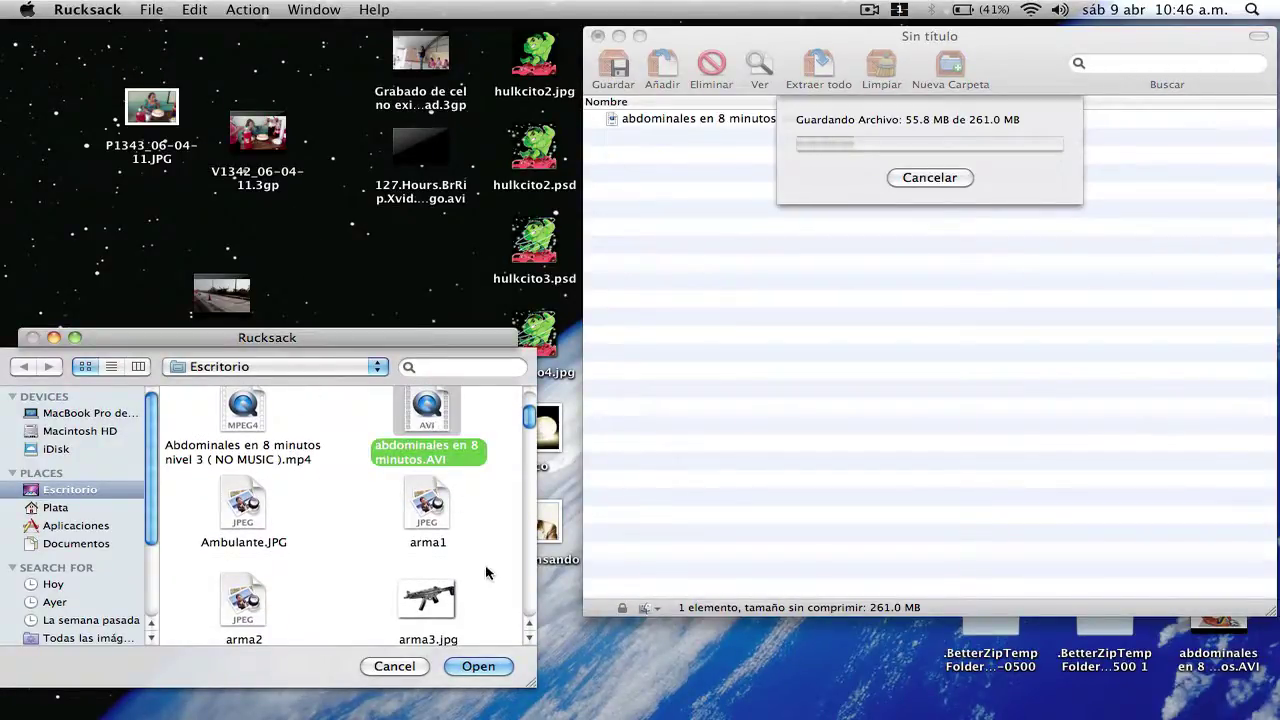
{"action": "left_click", "coordinate": [476, 668]}
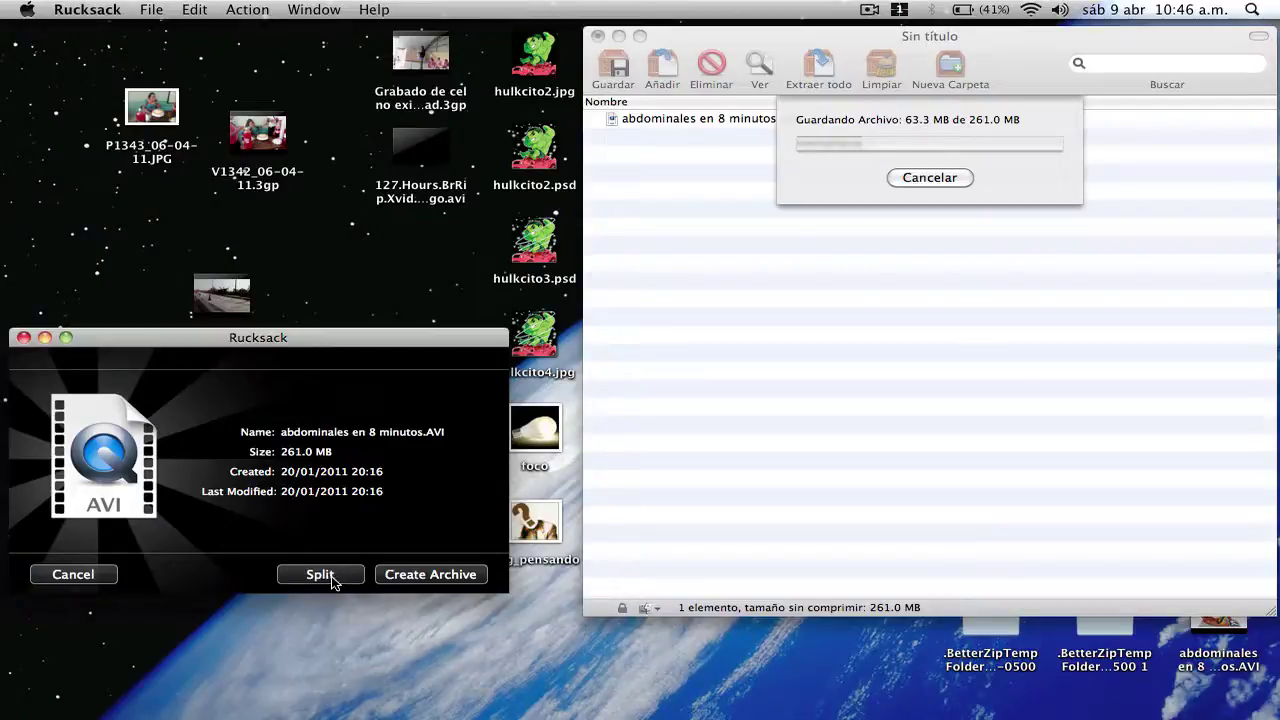
- Split the loaded AVI file into 100 MB chunks without compression or checksum and finish the operation
{"action": "left_click", "coordinate": [332, 578]}
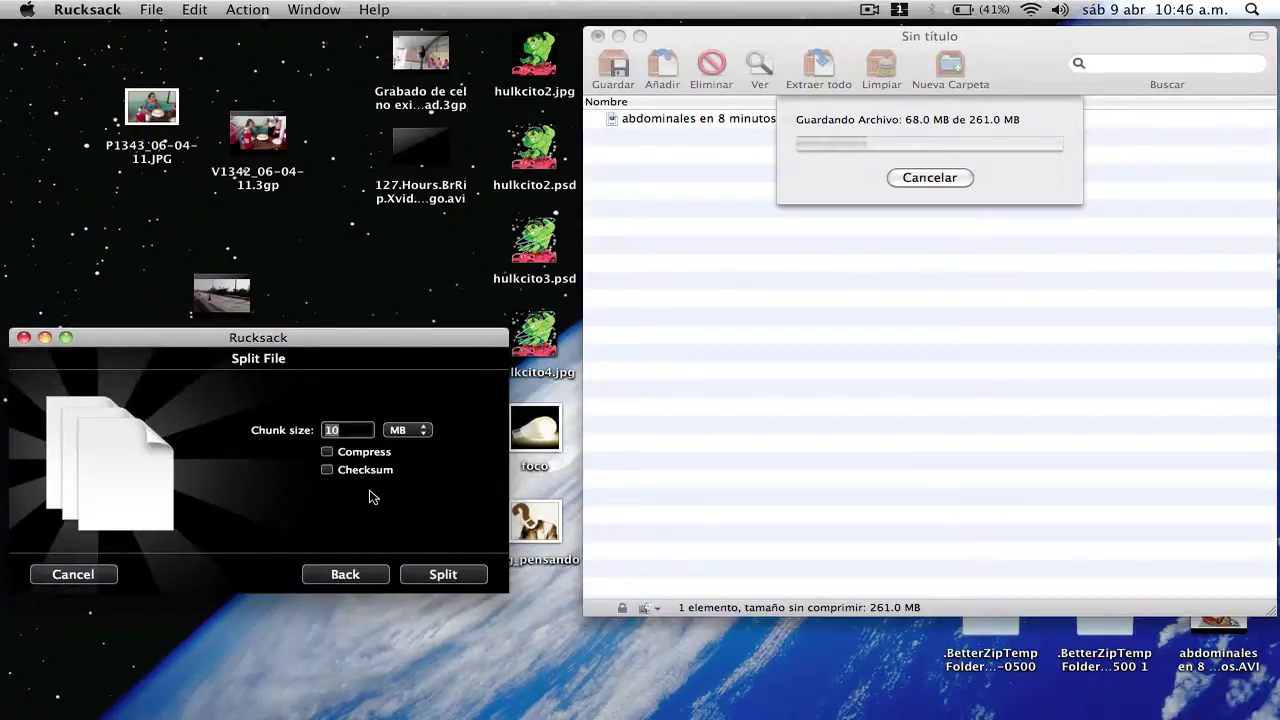
{"action": "left_click", "coordinate": [422, 432]}
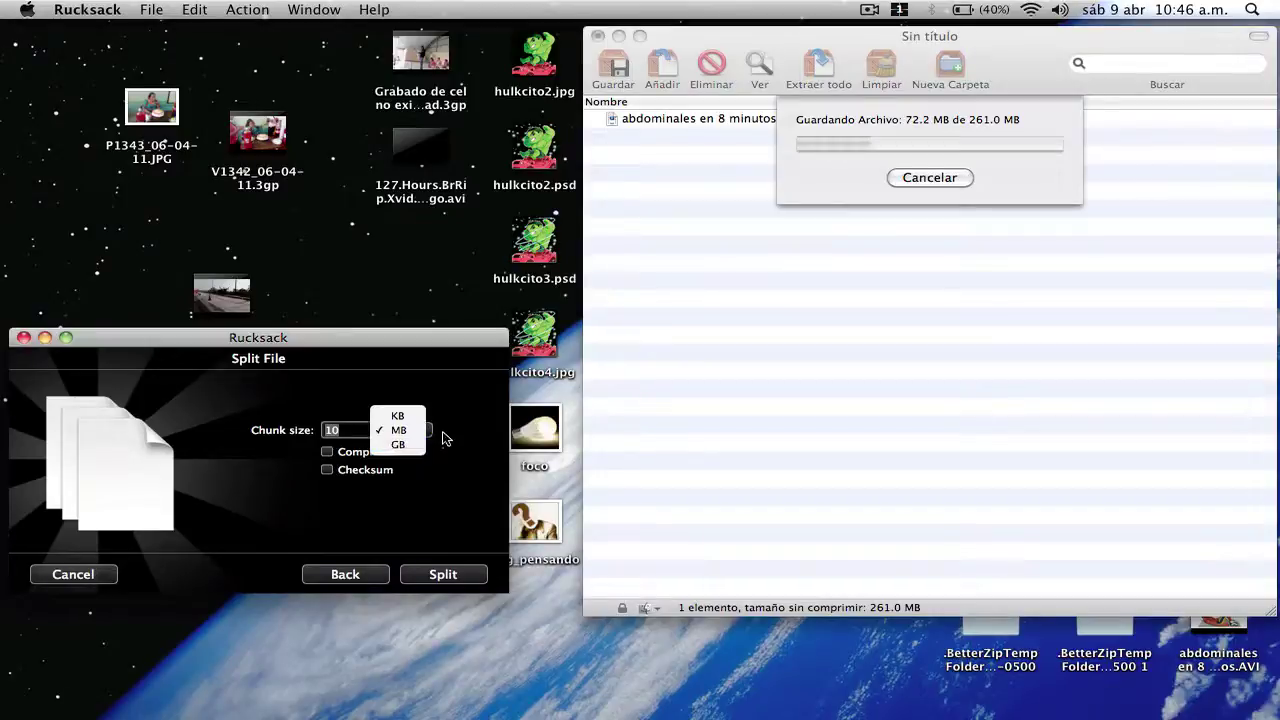
{"action": "left_click", "coordinate": [447, 440]}
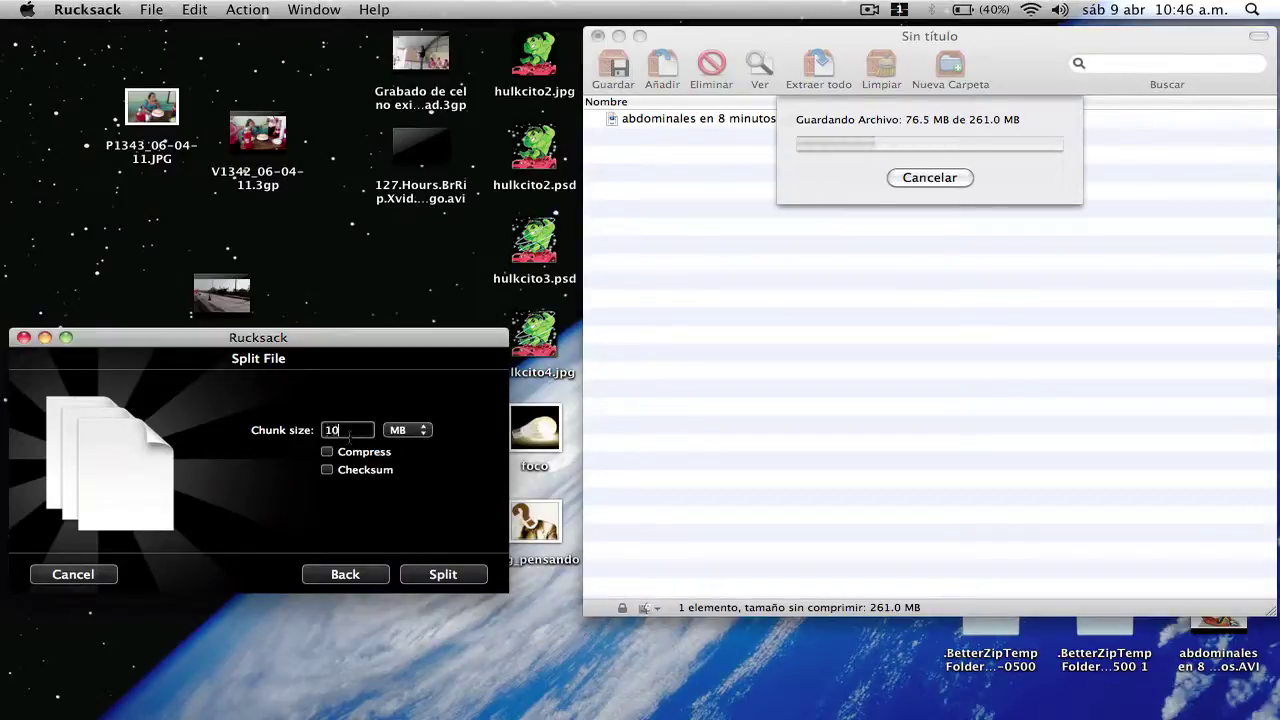
{"action": "type", "text": "10"}
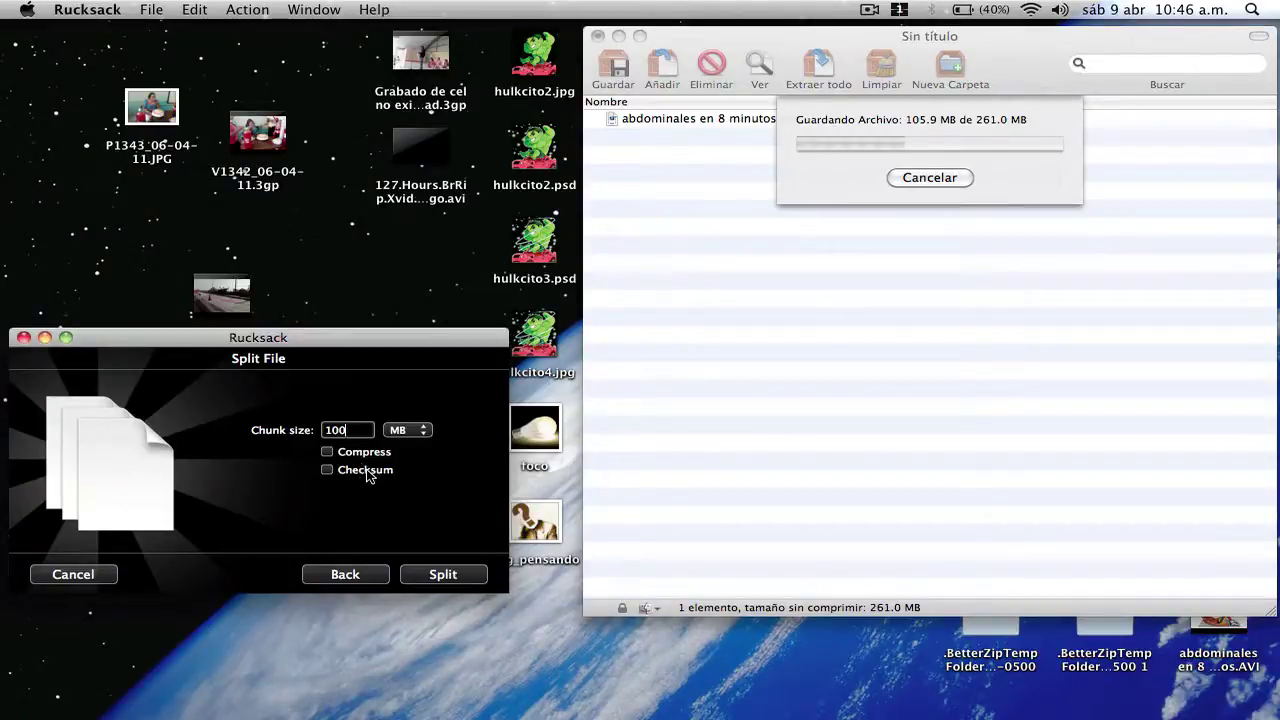
{"action": "left_click", "coordinate": [440, 574]}
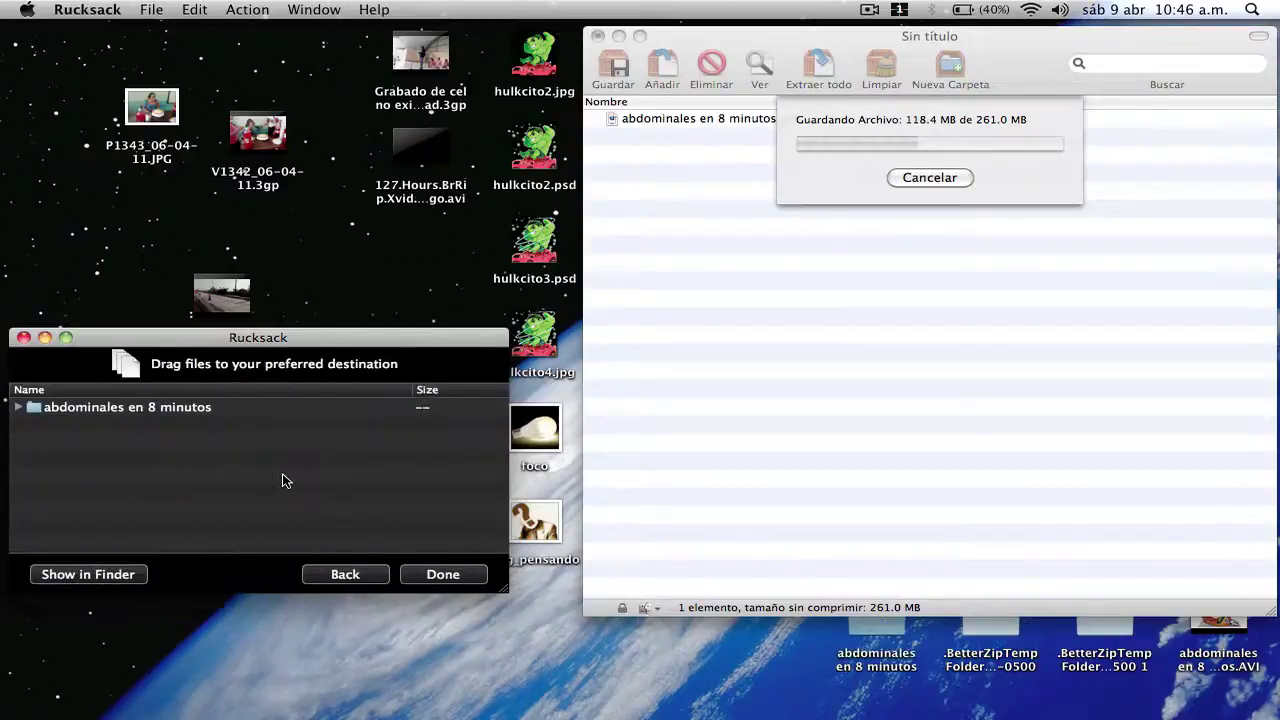
{"action": "left_click", "coordinate": [443, 576]}
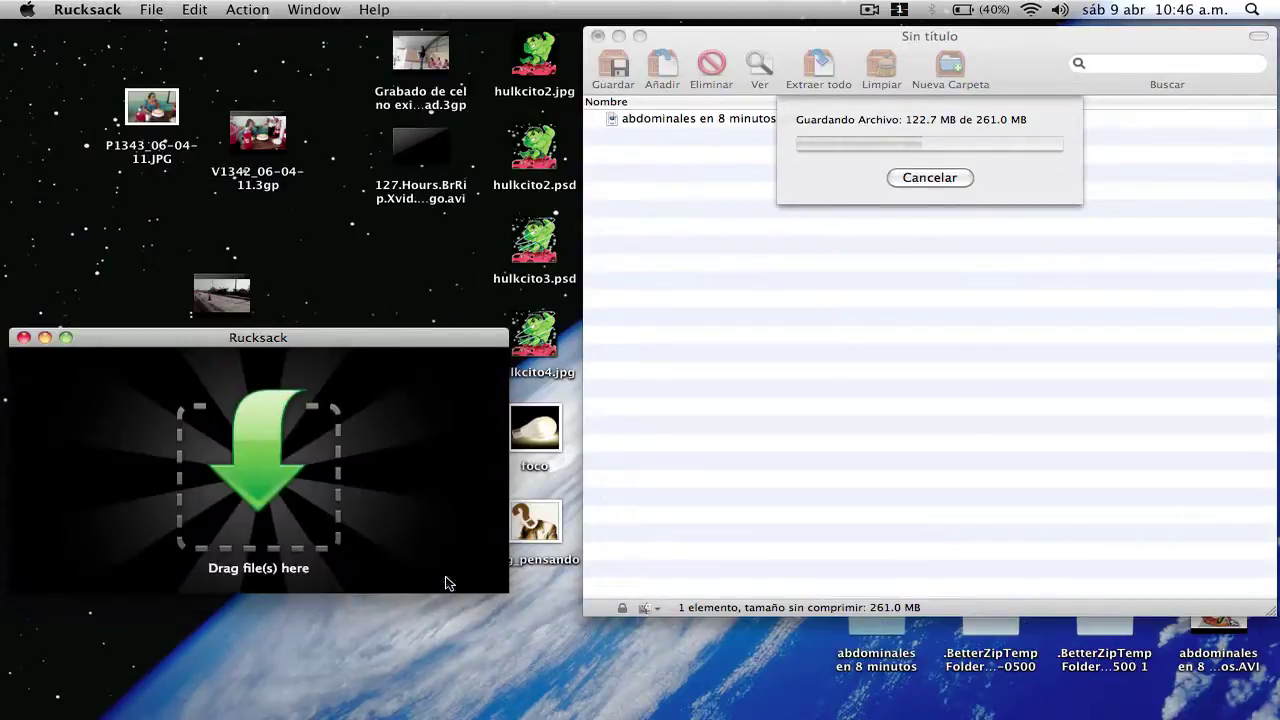
- Open the abdominales en 8 minutos folder on the desktop to check the split files, and return to the Rucksack window
{"action": "key", "text": "F11"}
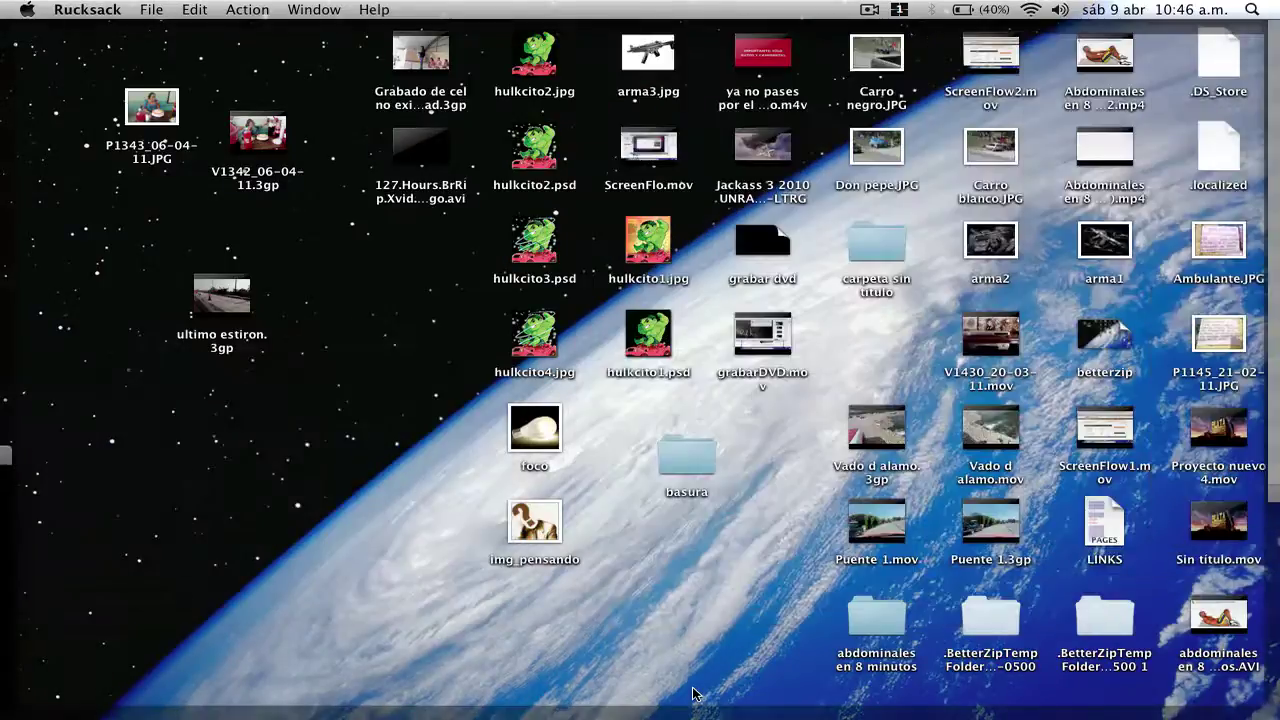
{"action": "double_click", "coordinate": [883, 615]}
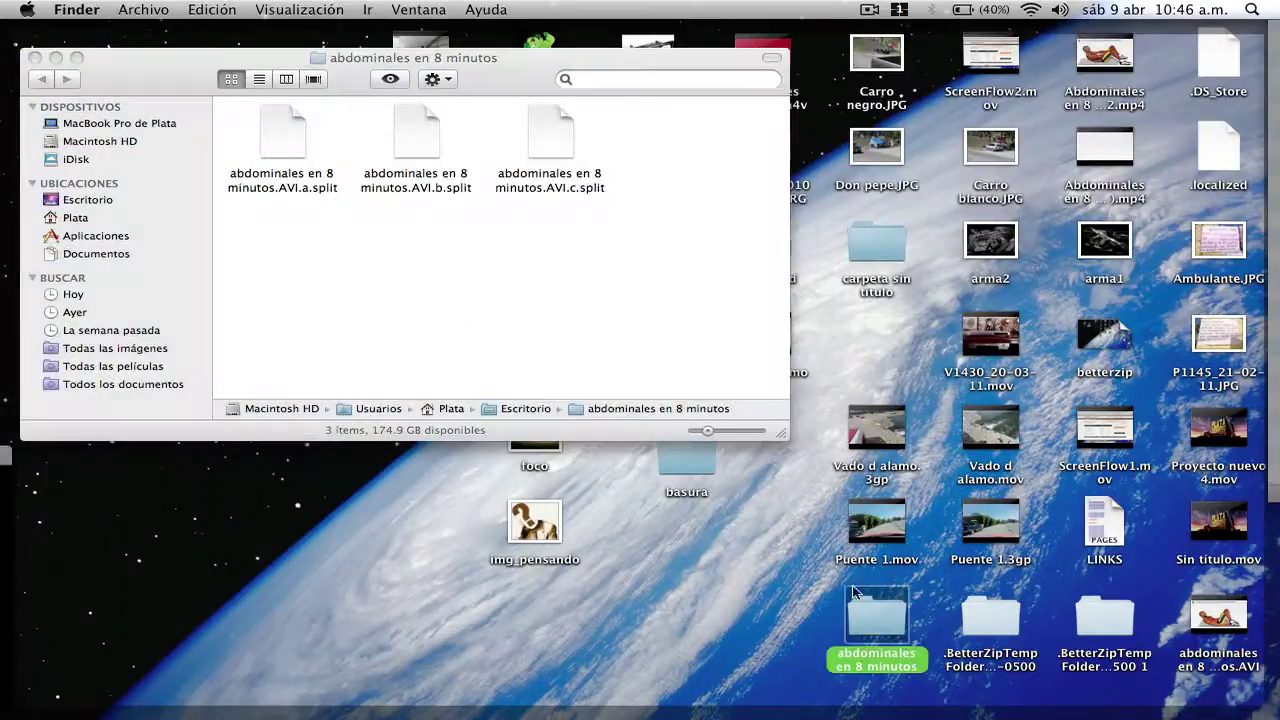
{"action": "key", "text": "F11"}
{"action": "left_click", "coordinate": [398, 480]}
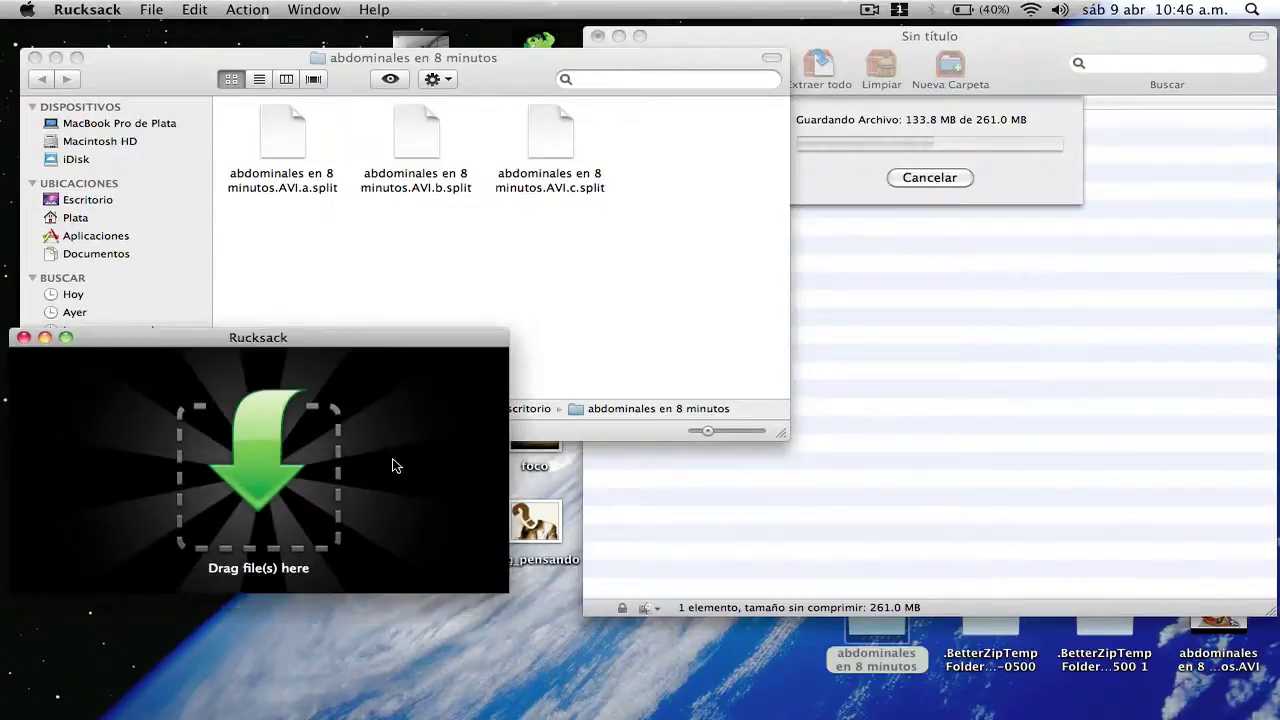
- Check the file information of the a, b and c split parts in the abdominales en 8 minutos folder, and close the information windows
{"action": "left_click_drag", "start_coordinate": [383, 337], "coordinate": [437, 460]}
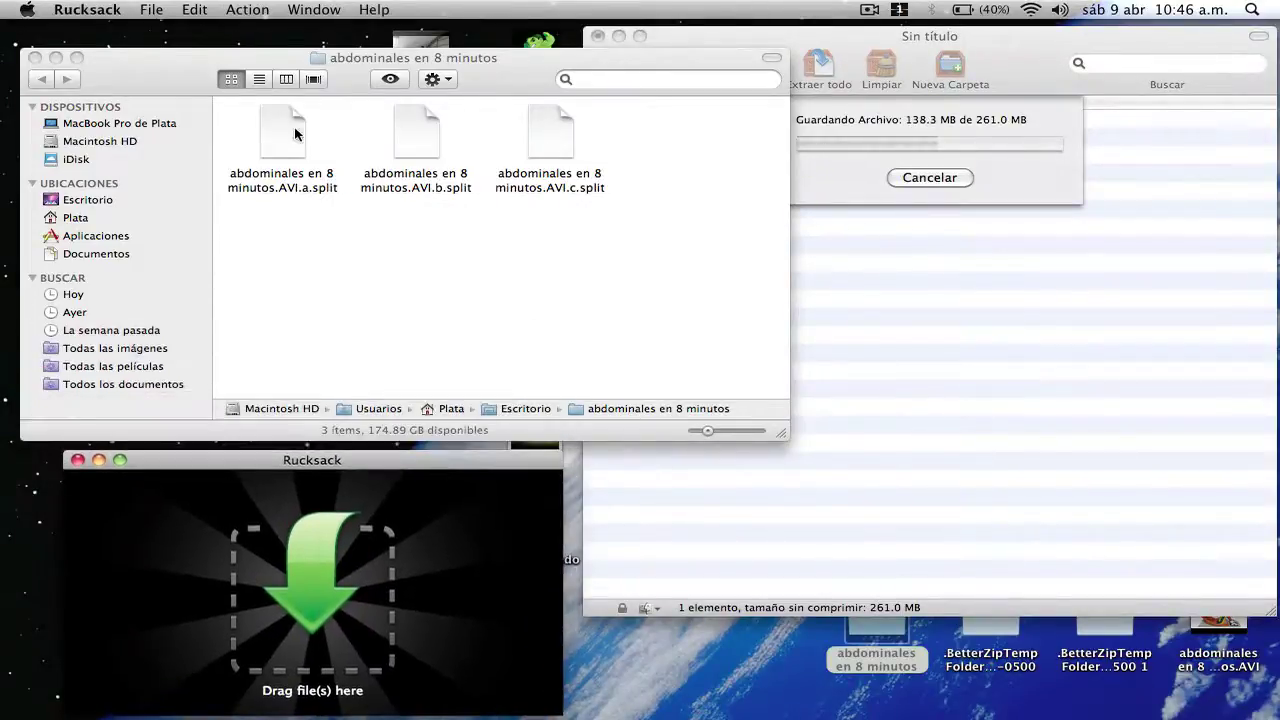
{"action": "right_click", "coordinate": [291, 124]}
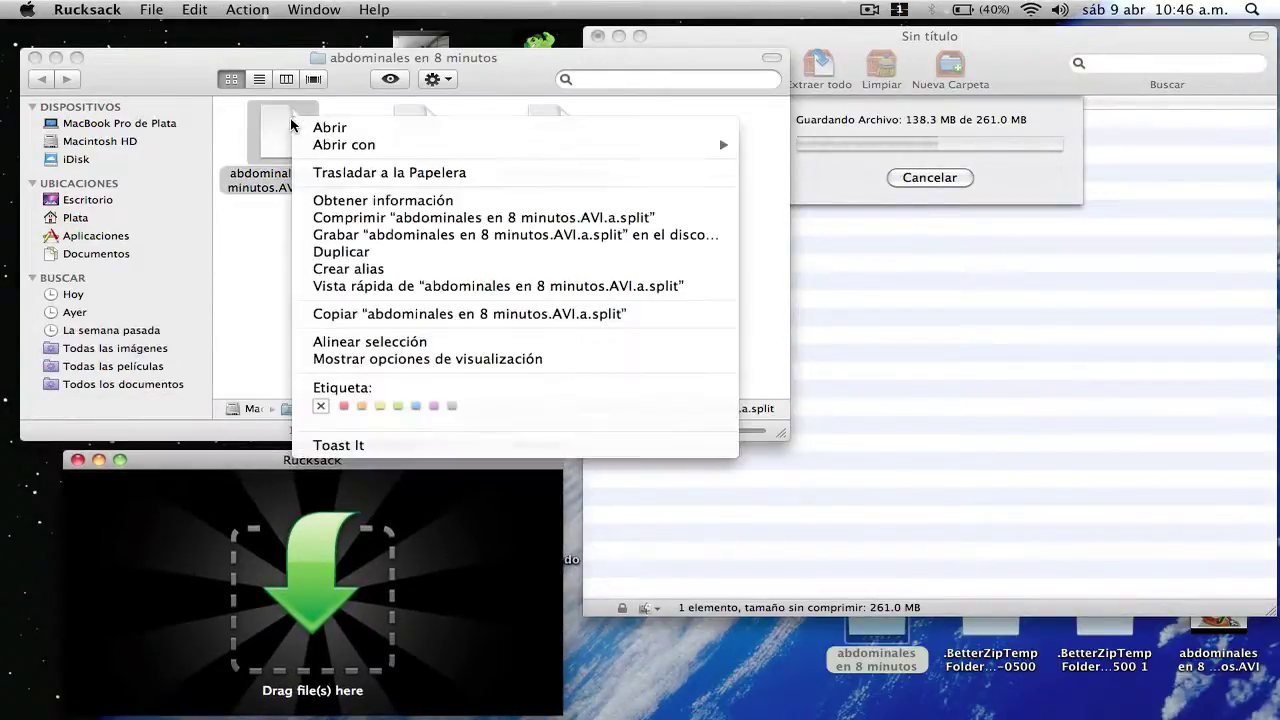
{"action": "left_click", "coordinate": [329, 205]}
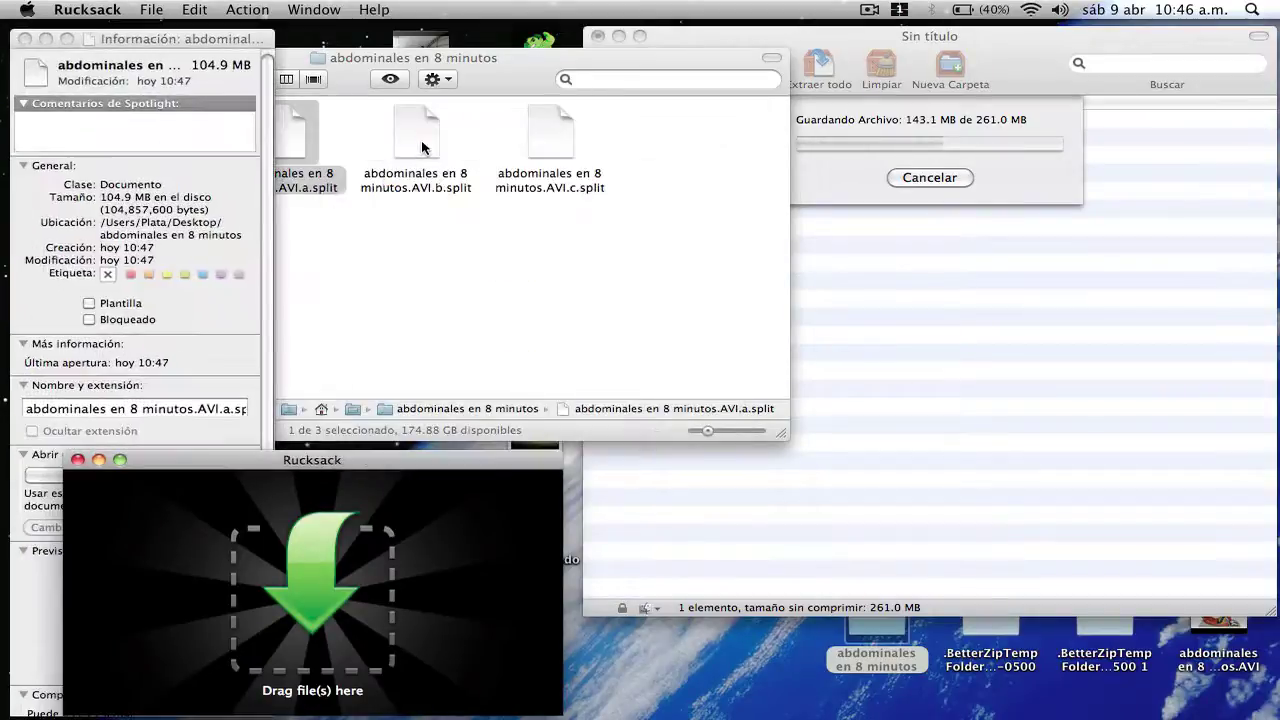
{"action": "right_click", "coordinate": [421, 147]}
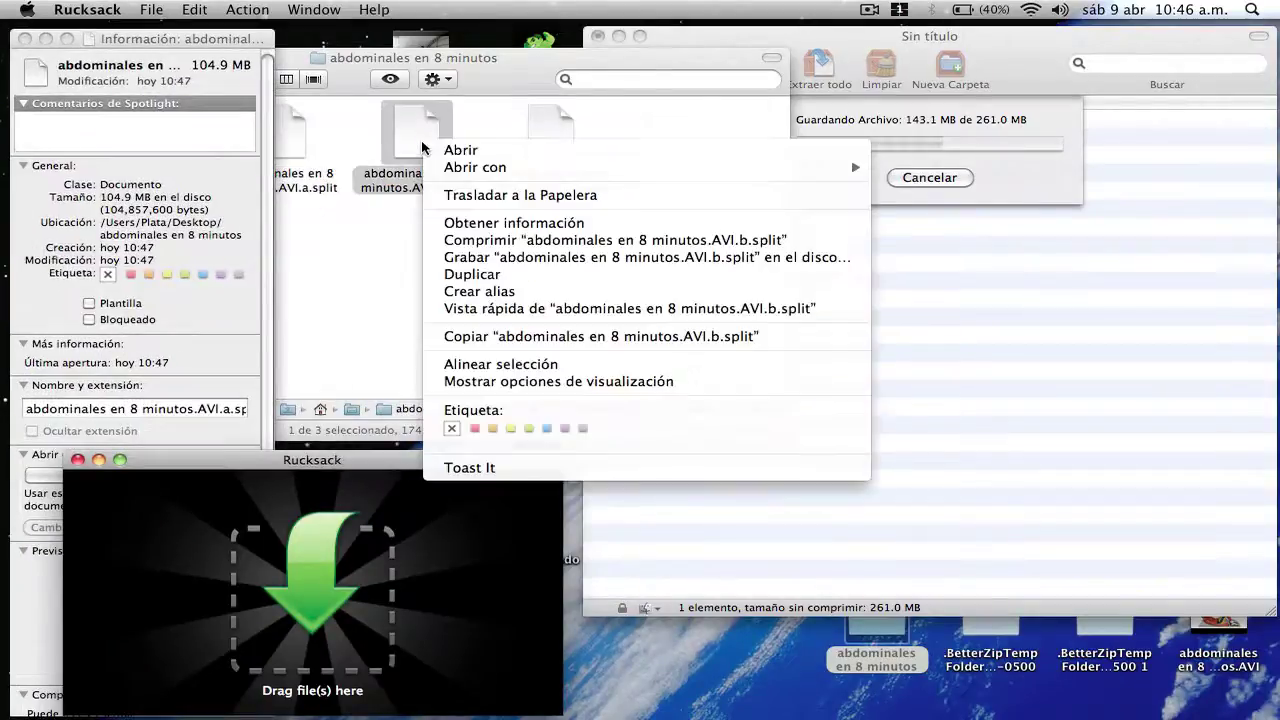
{"action": "left_click", "coordinate": [453, 224]}
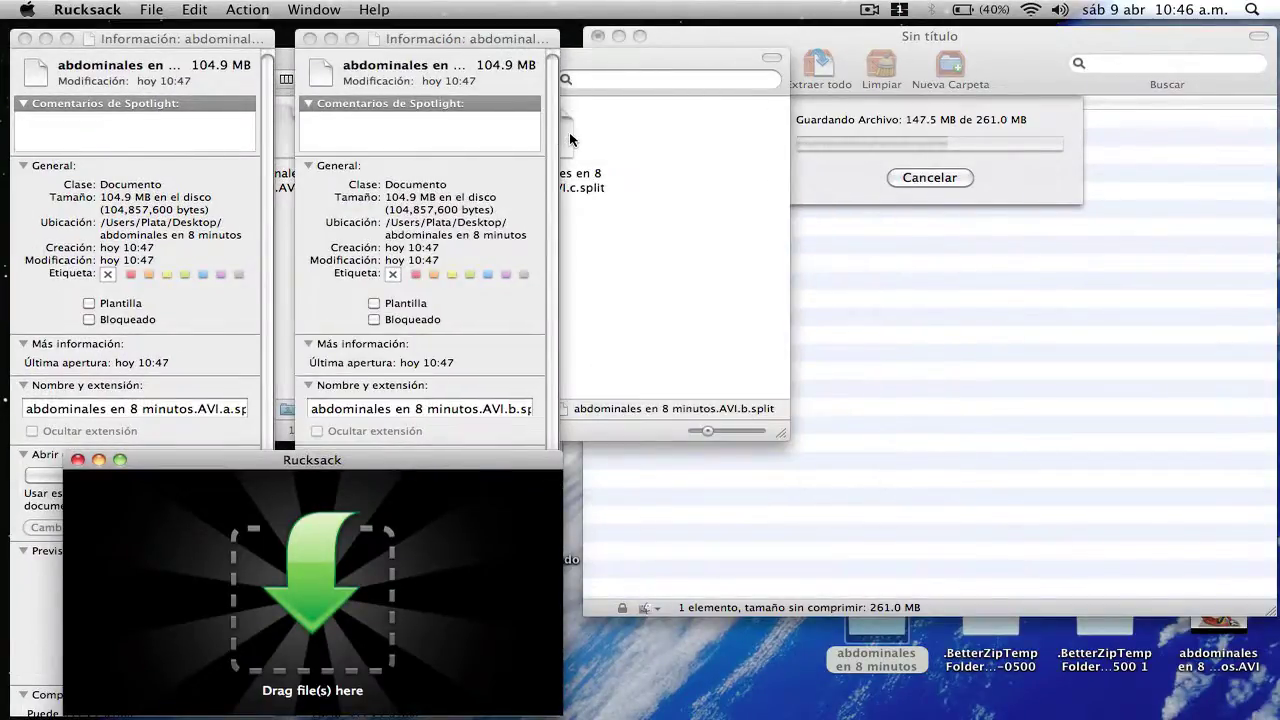
{"action": "right_click", "coordinate": [570, 134]}
{"action": "left_click", "coordinate": [607, 216]}
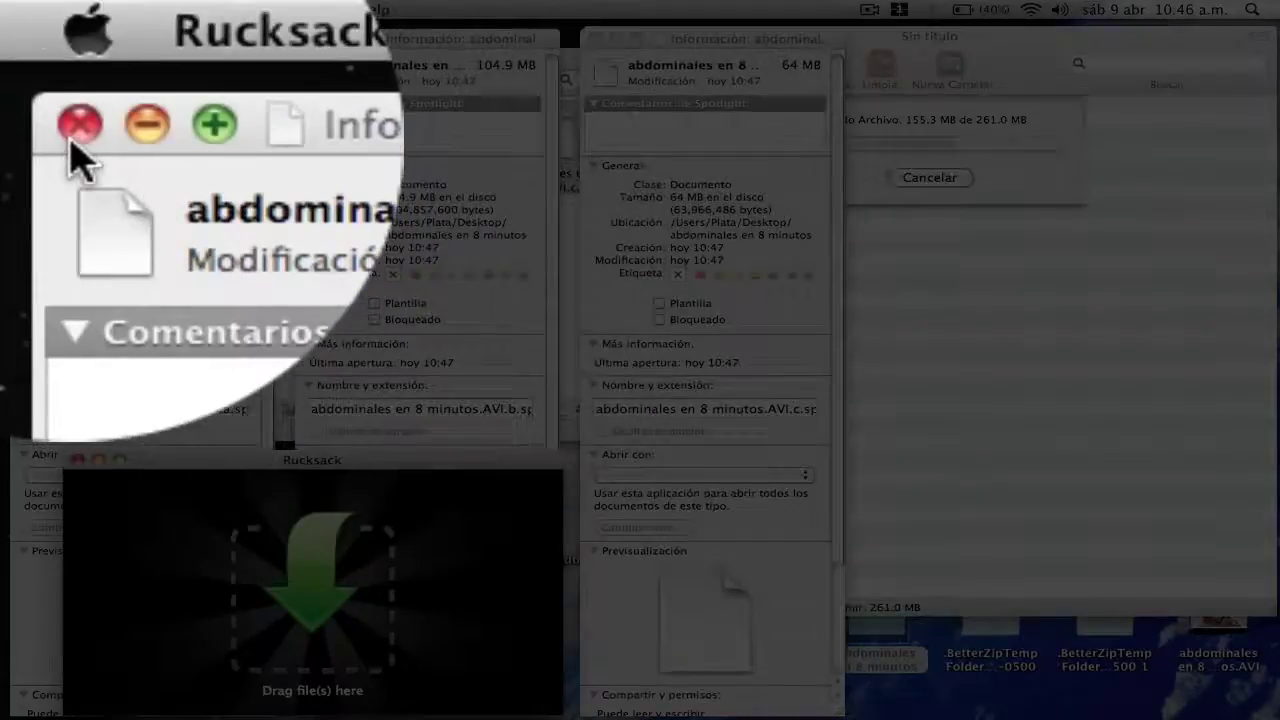
{"action": "left_click", "coordinate": [24, 39]}
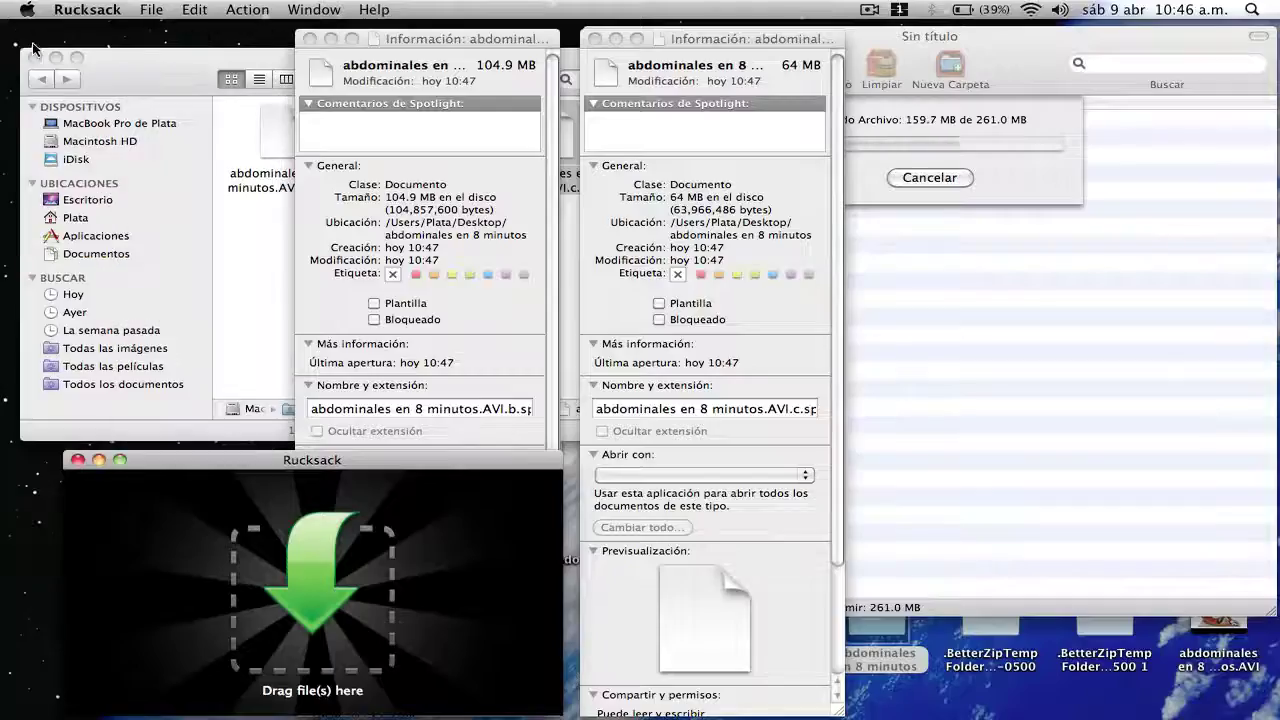
{"action": "left_click", "coordinate": [311, 39]}
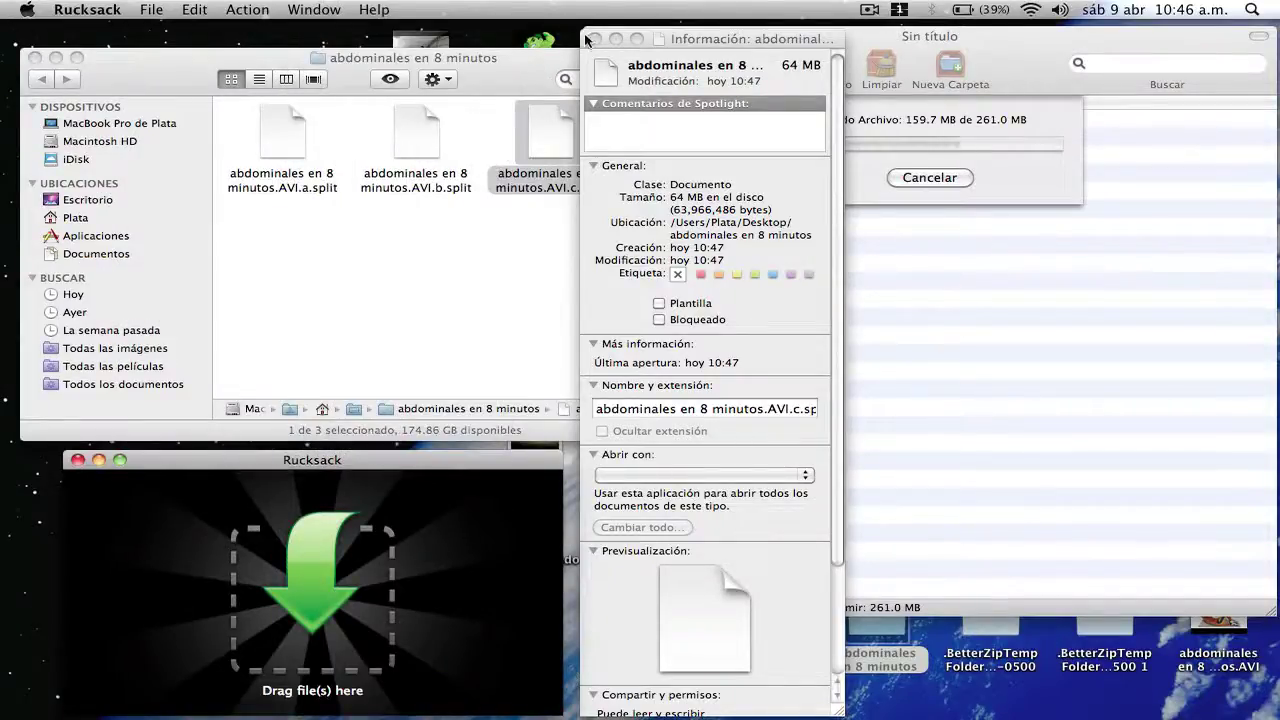
{"action": "left_click", "coordinate": [596, 38]}
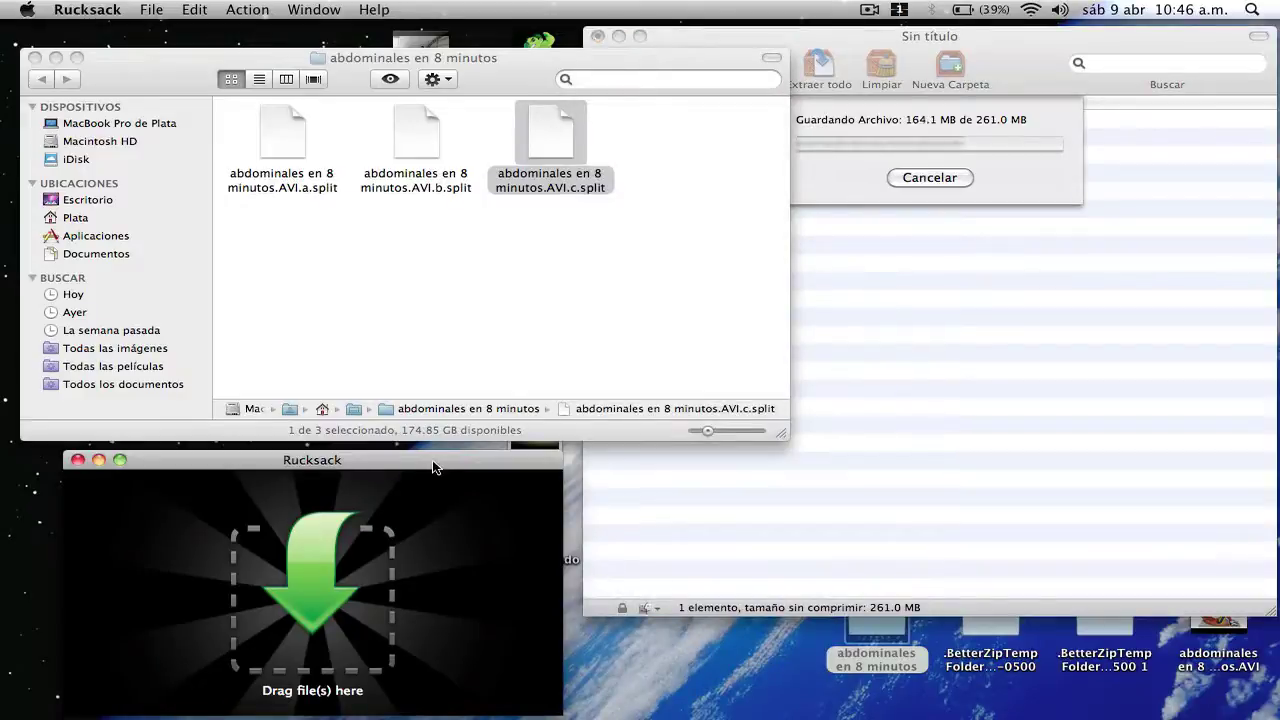
- Load the three abdominales en 8 minutos .split files into Rucksack, combine them into one AVI and finish the operation
{"action": "left_click_drag", "start_coordinate": [434, 463], "coordinate": [418, 285]}
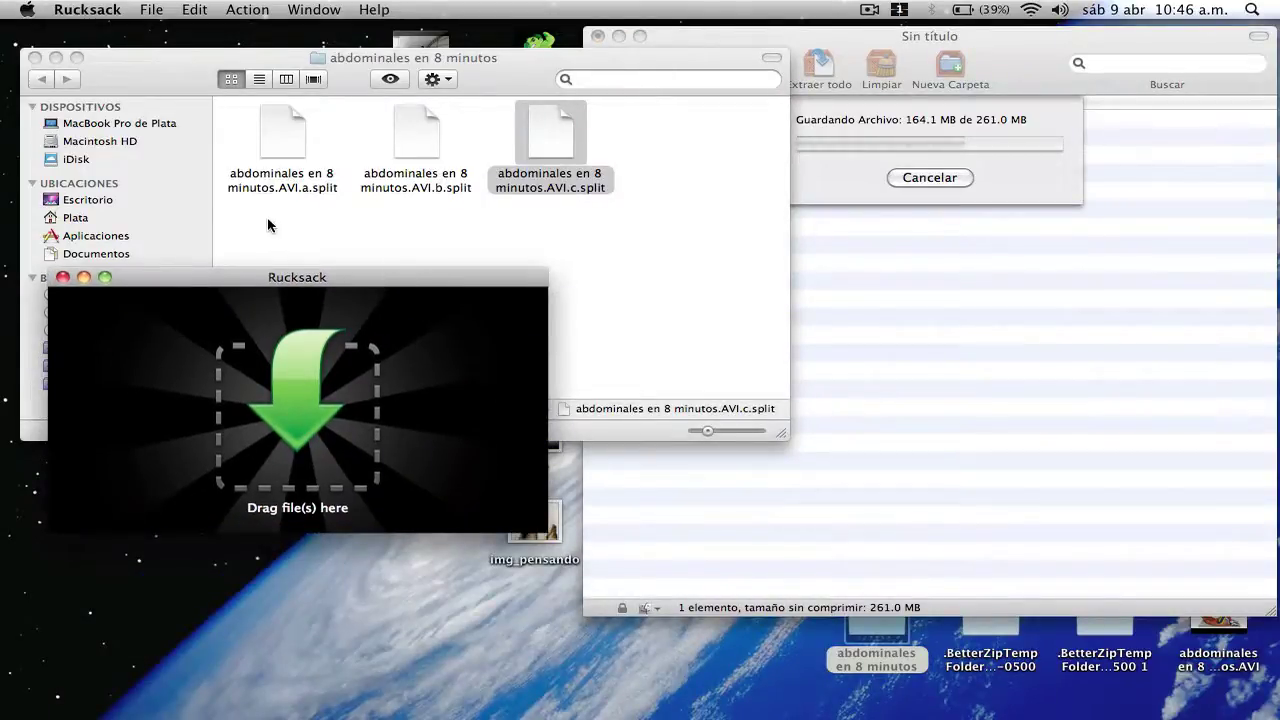
{"action": "left_click_drag", "start_coordinate": [281, 277], "coordinate": [271, 451]}
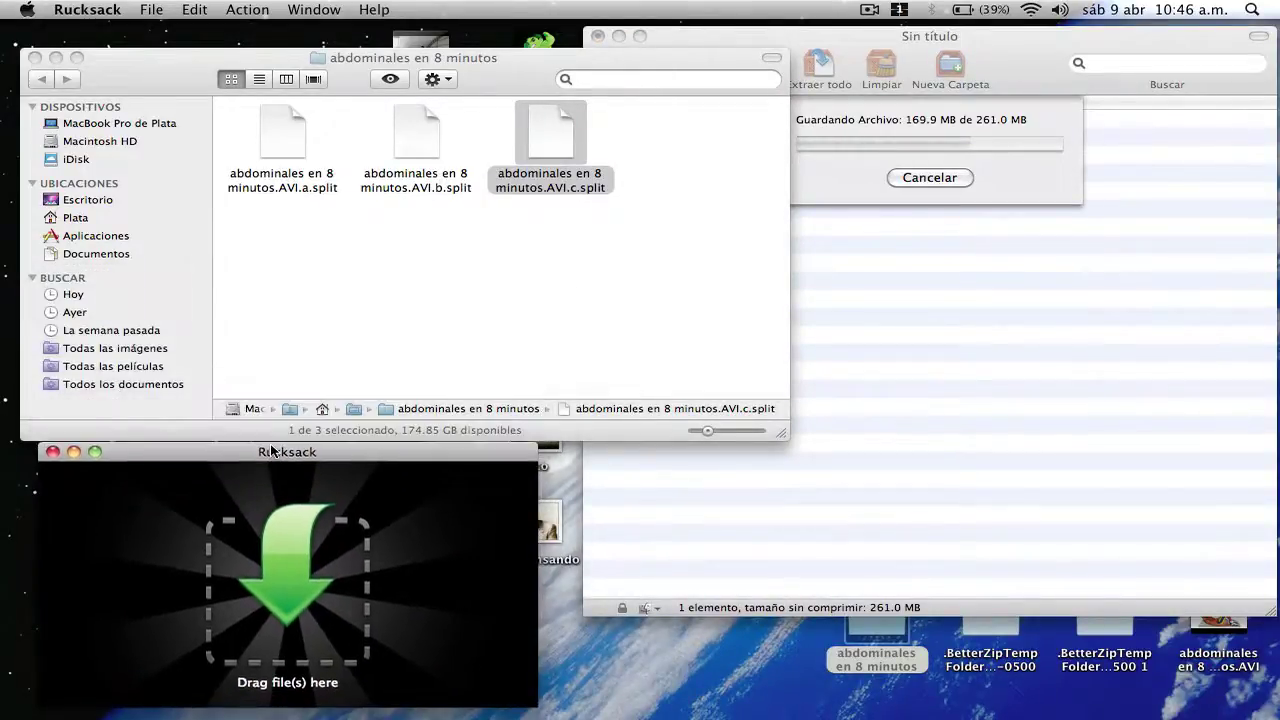
{"action": "left_click", "coordinate": [267, 207]}
{"action": "key", "text": "super+a"}
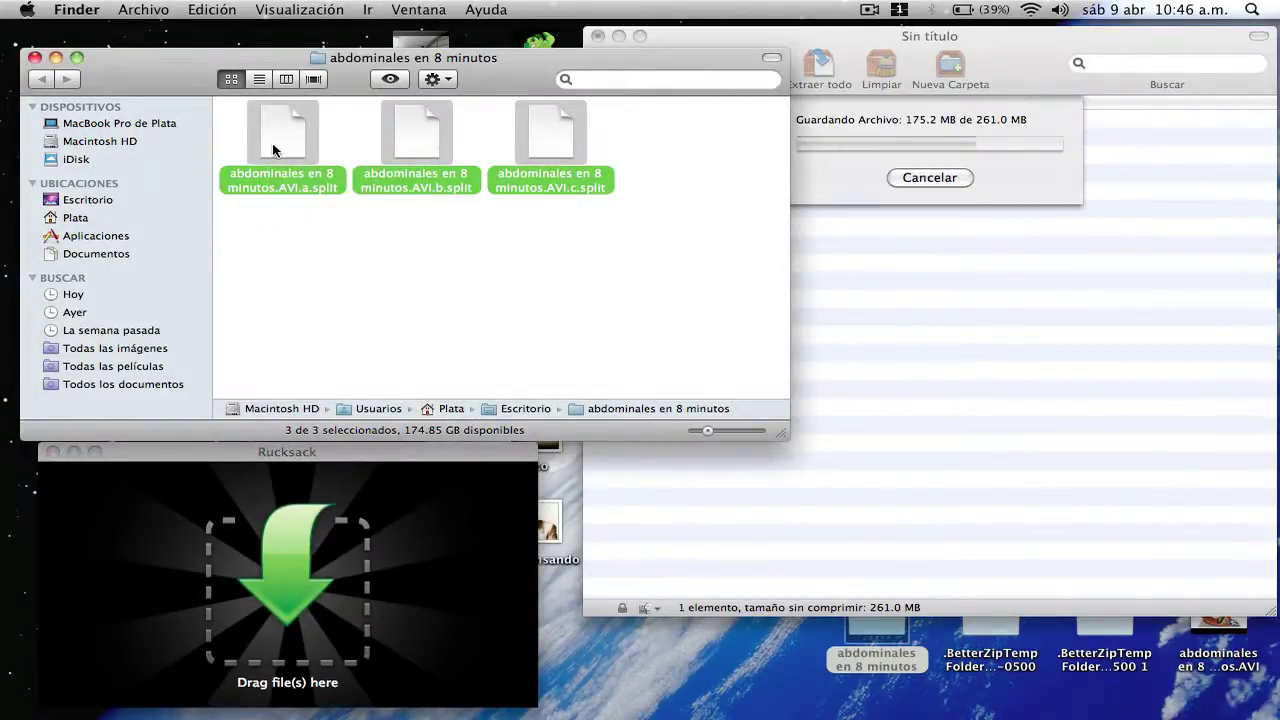
{"action": "left_click_drag", "start_coordinate": [273, 149], "coordinate": [224, 403]}
{"action": "left_click_drag", "start_coordinate": [195, 545], "coordinate": [191, 552]}
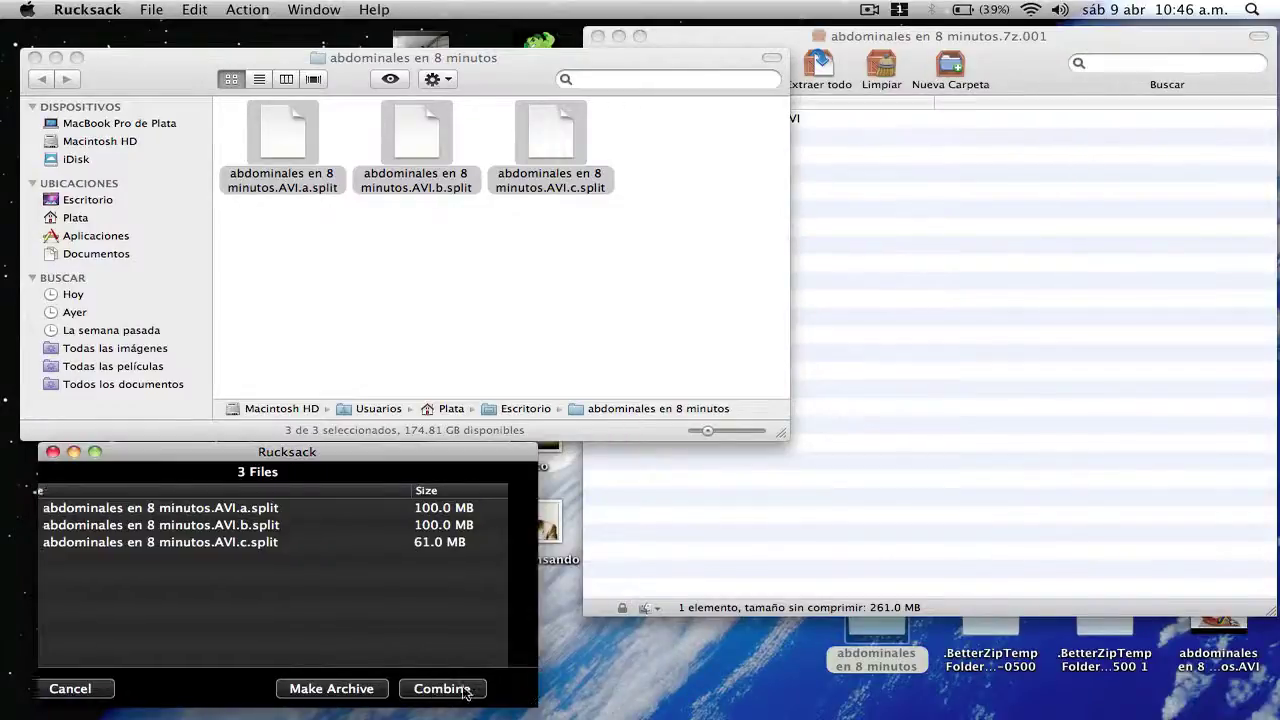
{"action": "left_click", "coordinate": [466, 690]}
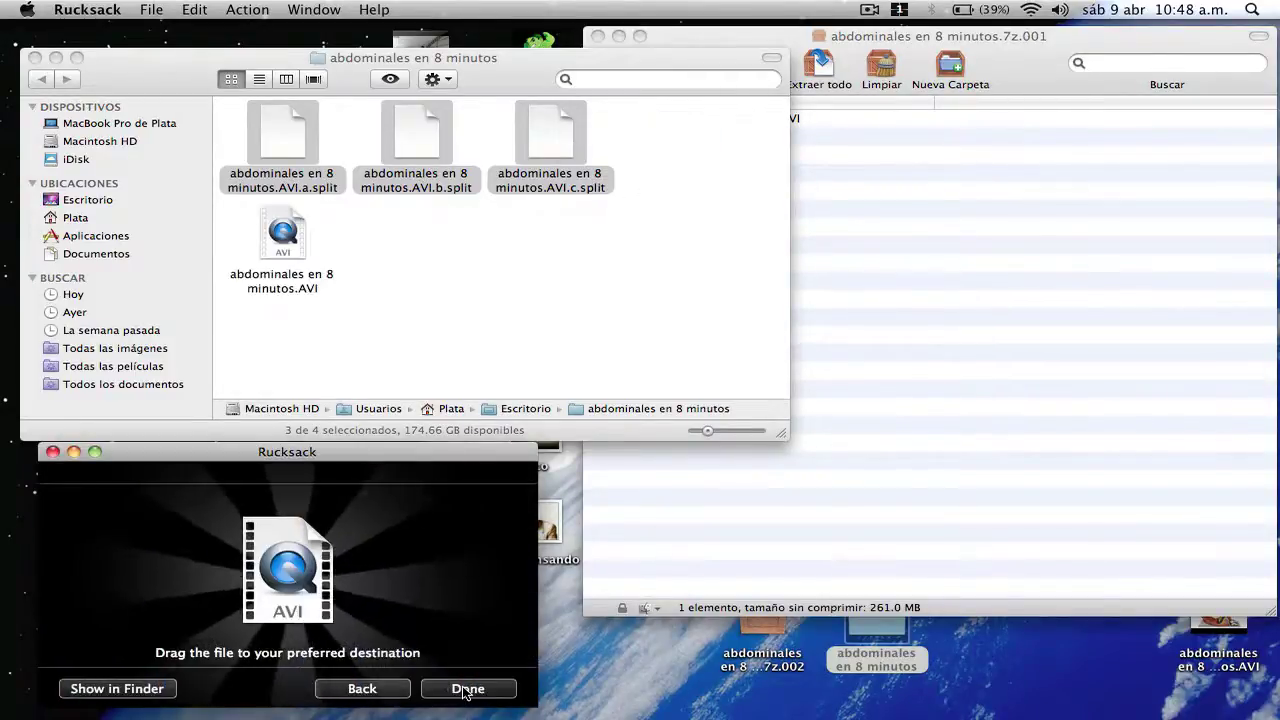
{"action": "left_click", "coordinate": [466, 689]}
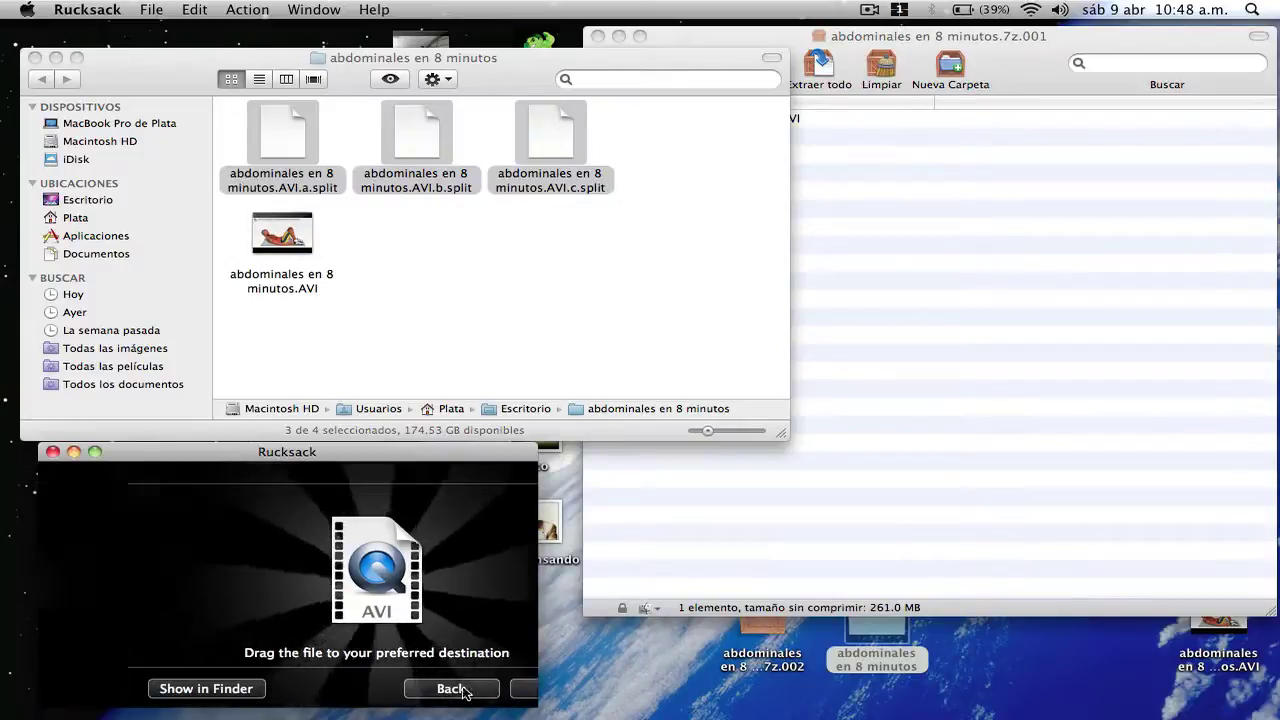
- Enlarge and play the preview of the recombined abdominales en 8 minutos.AVI in its folder, and close the folder window
{"action": "left_click", "coordinate": [303, 246]}
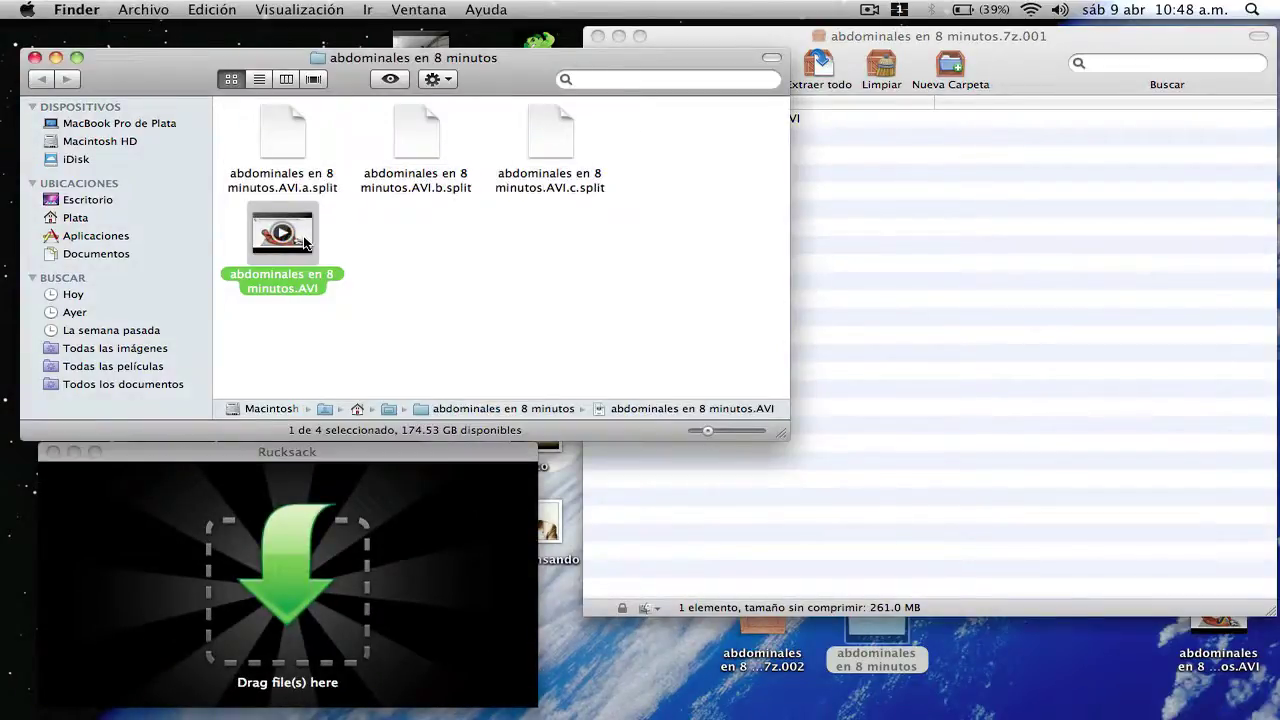
{"action": "scroll", "coordinate": [305, 243], "scroll_direction": "up", "scroll_amount": 5}
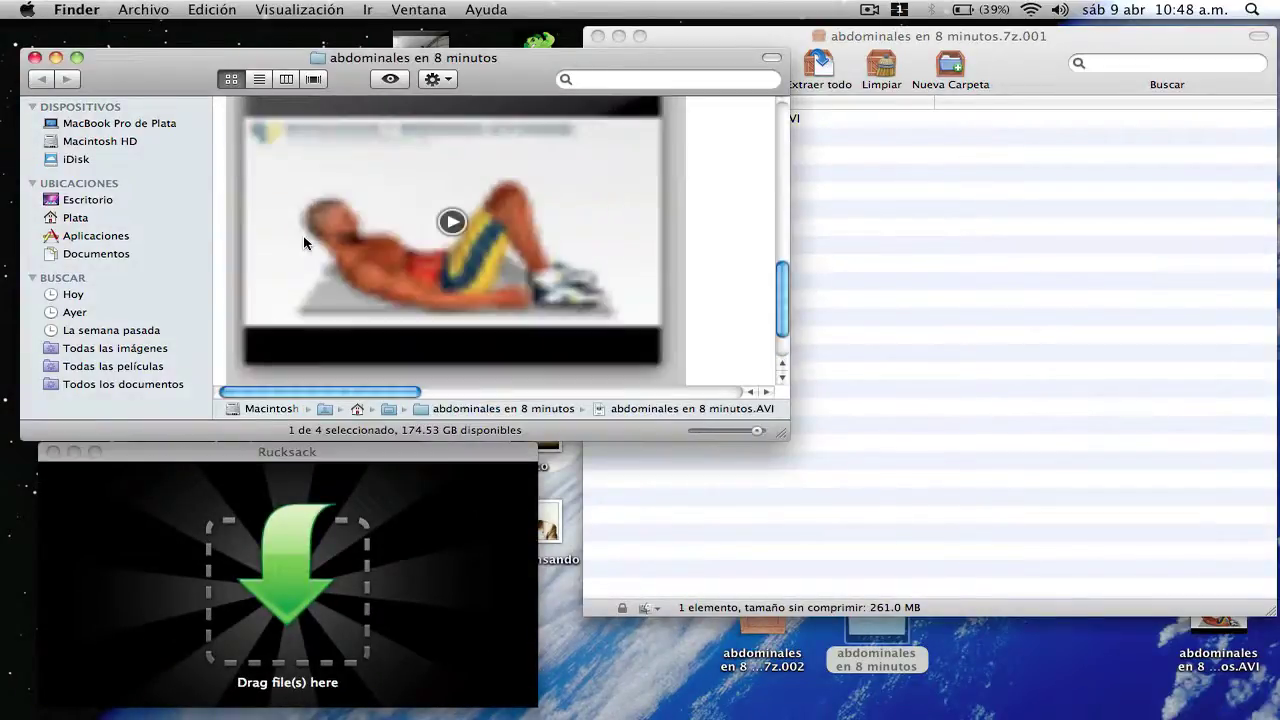
{"action": "left_click", "coordinate": [453, 221]}
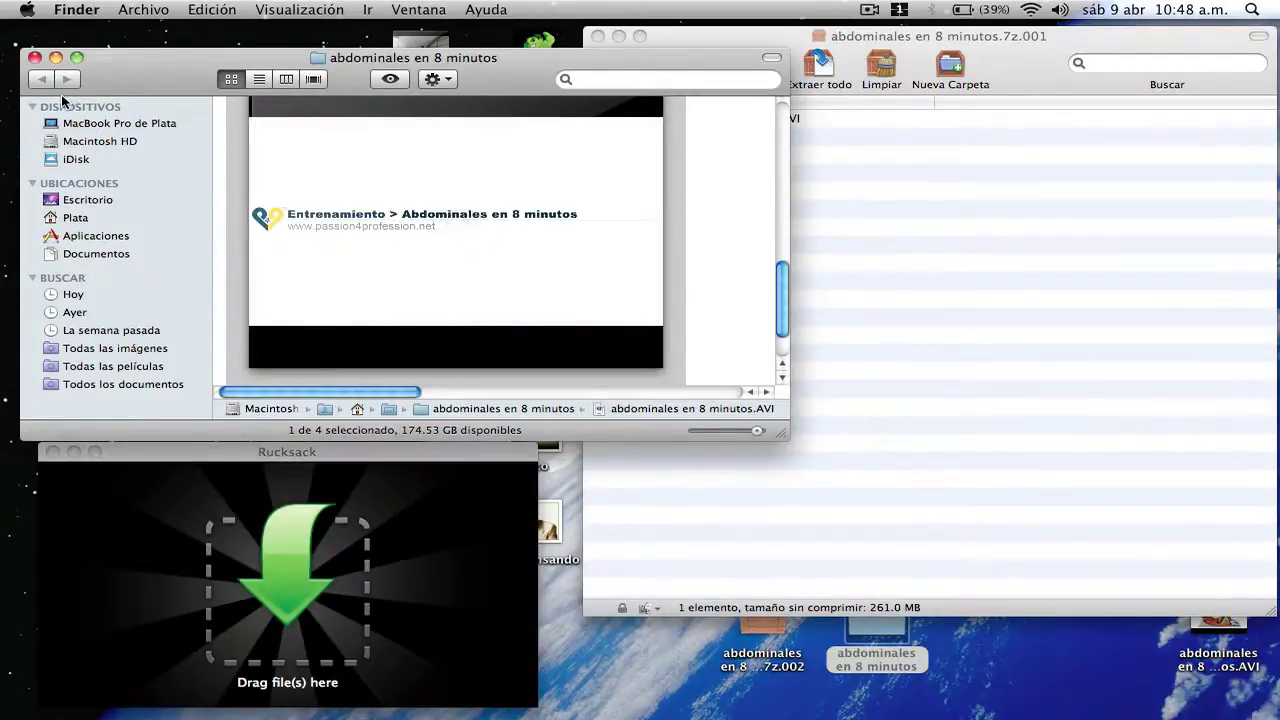
{"action": "left_click", "coordinate": [35, 58]}
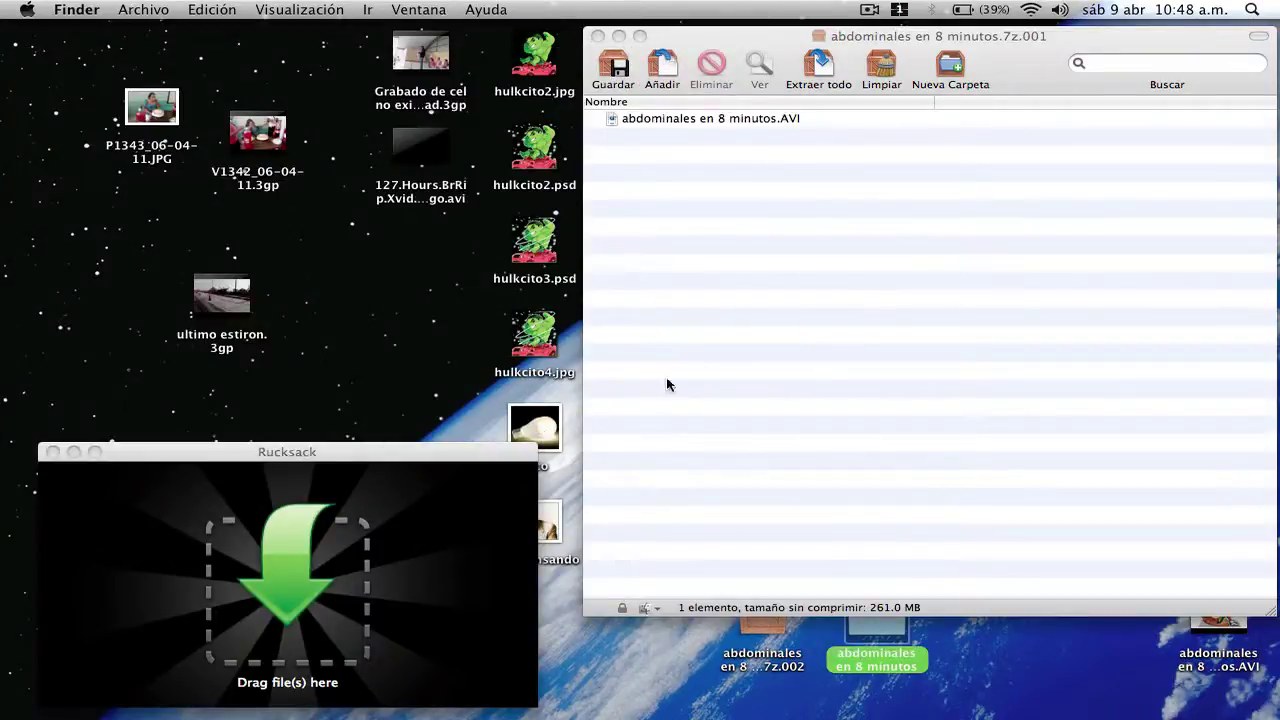
- Reveal the desktop, check the file information of abdominales en 8 minutos.7z.001 and .7z.002, and close both information windows
{"action": "left_click", "coordinate": [707, 369]}
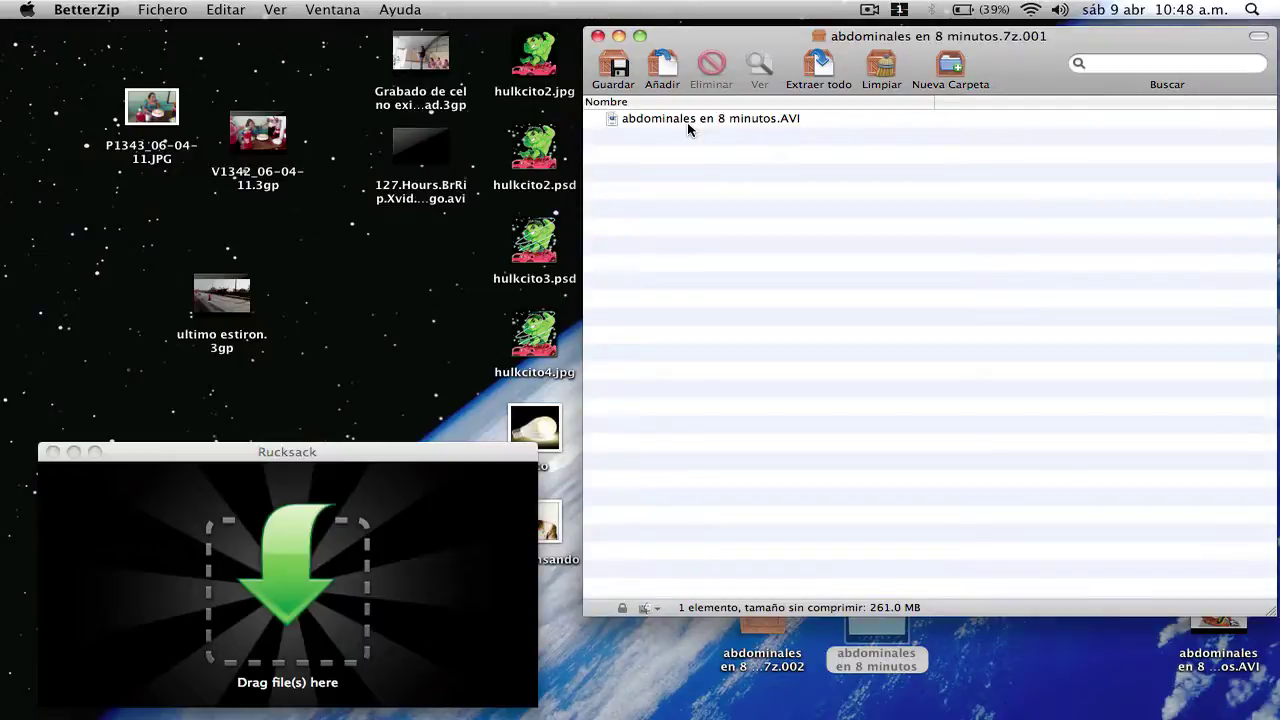
{"action": "key", "text": "F11"}
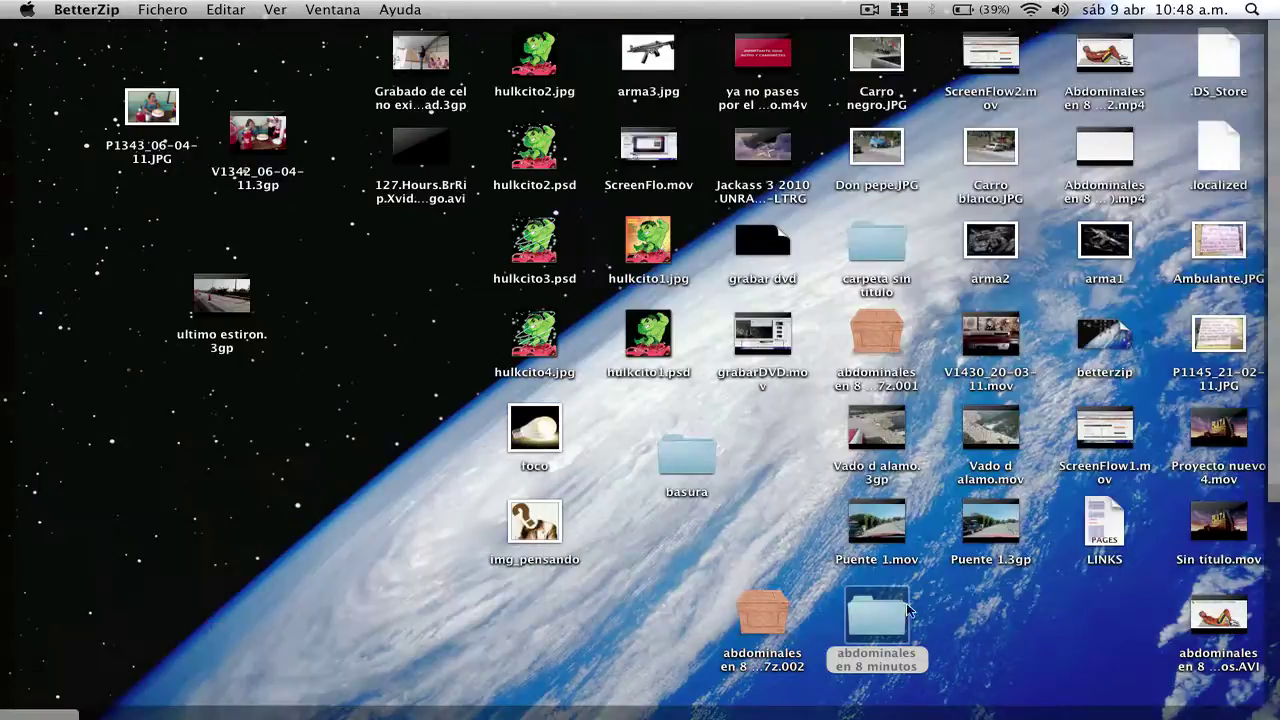
{"action": "left_click", "coordinate": [973, 634]}
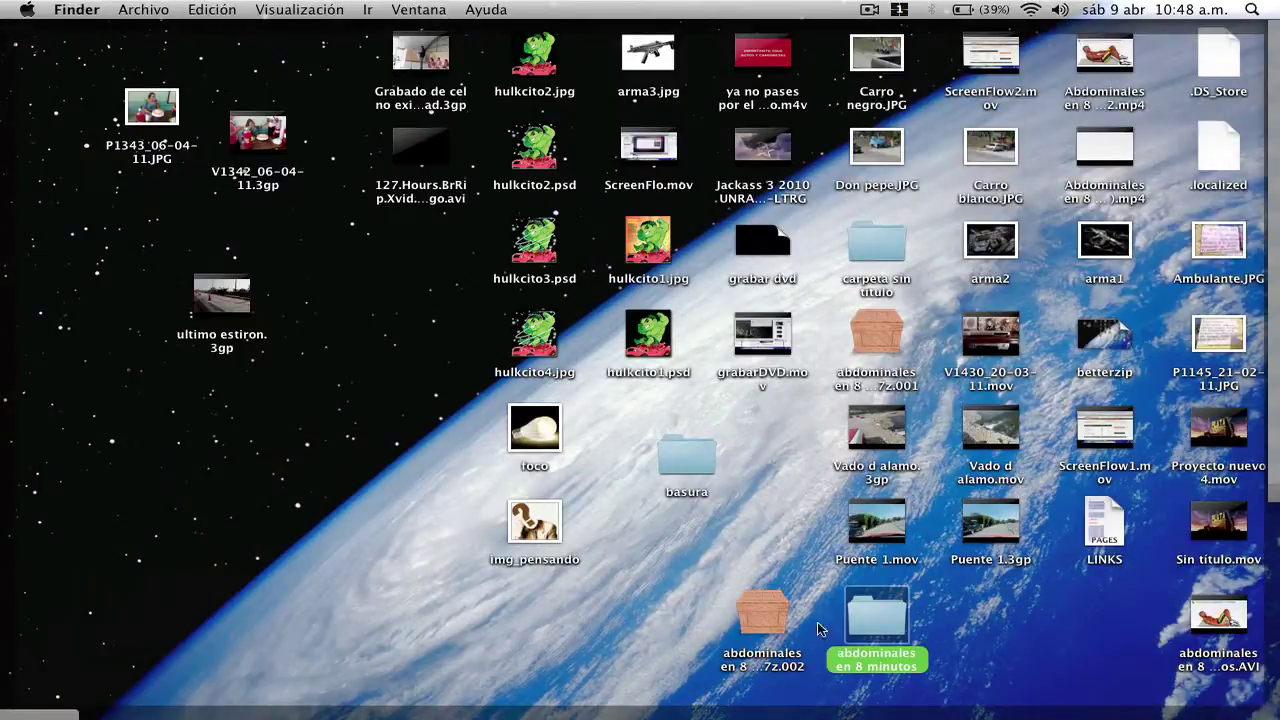
{"action": "left_click", "coordinate": [782, 626]}
{"action": "left_click", "coordinate": [874, 343]}
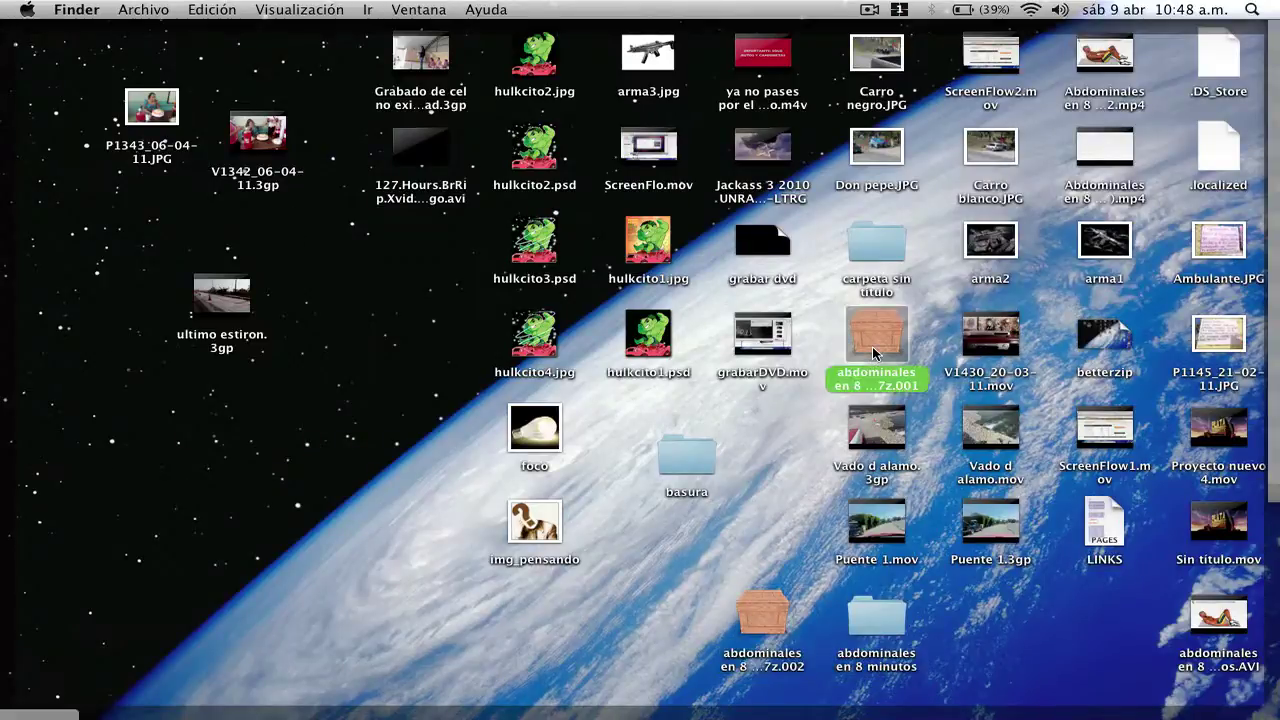
{"action": "right_click", "coordinate": [875, 340]}
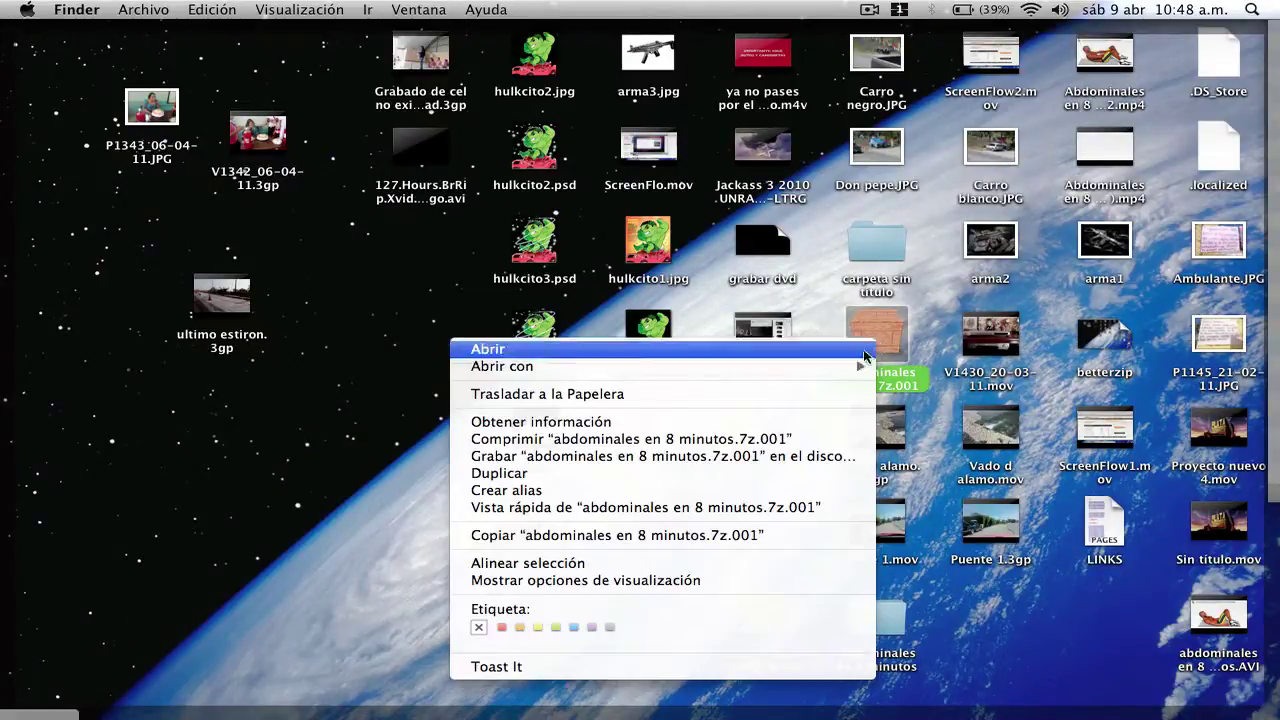
{"action": "left_click", "coordinate": [817, 431]}
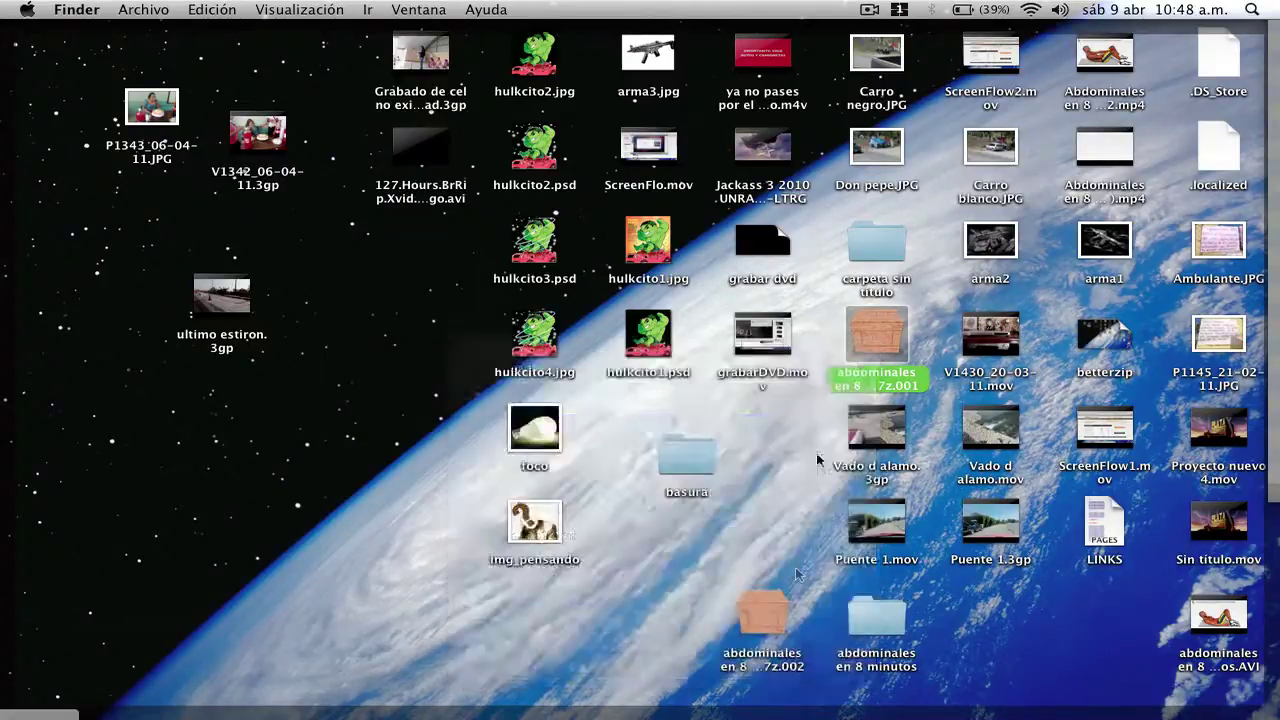
{"action": "right_click", "coordinate": [768, 625]}
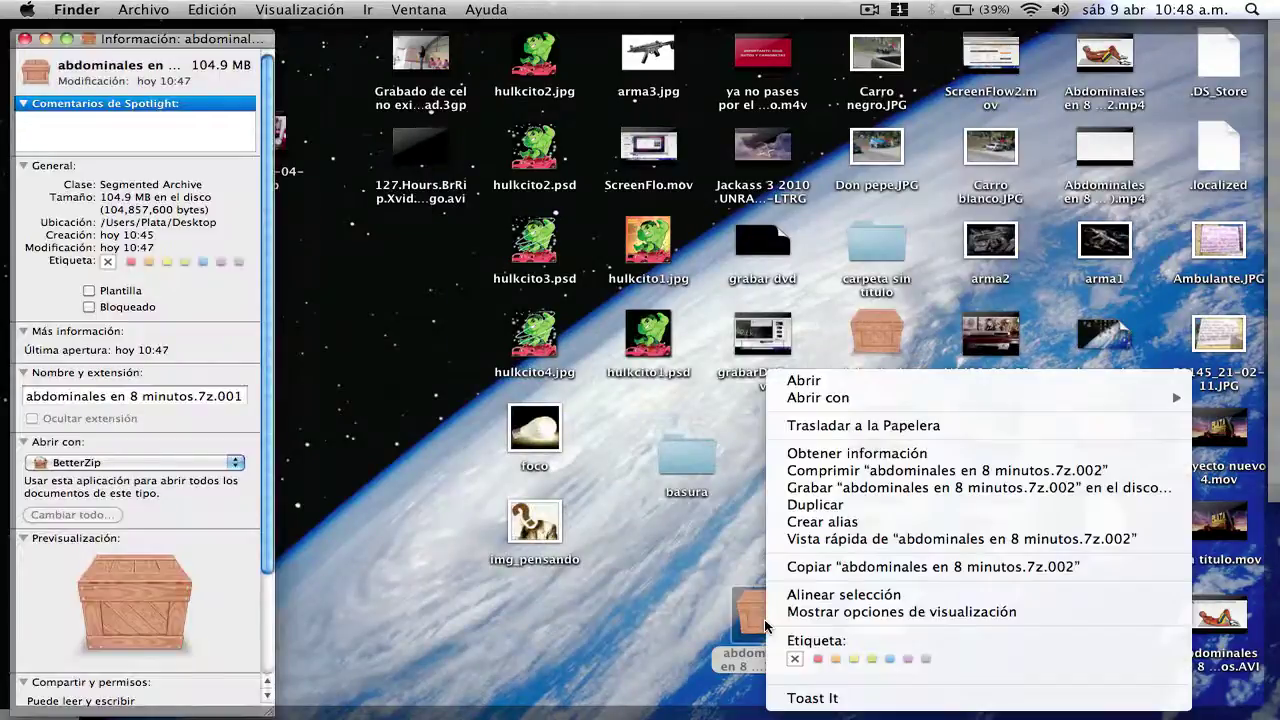
{"action": "left_click", "coordinate": [822, 453]}
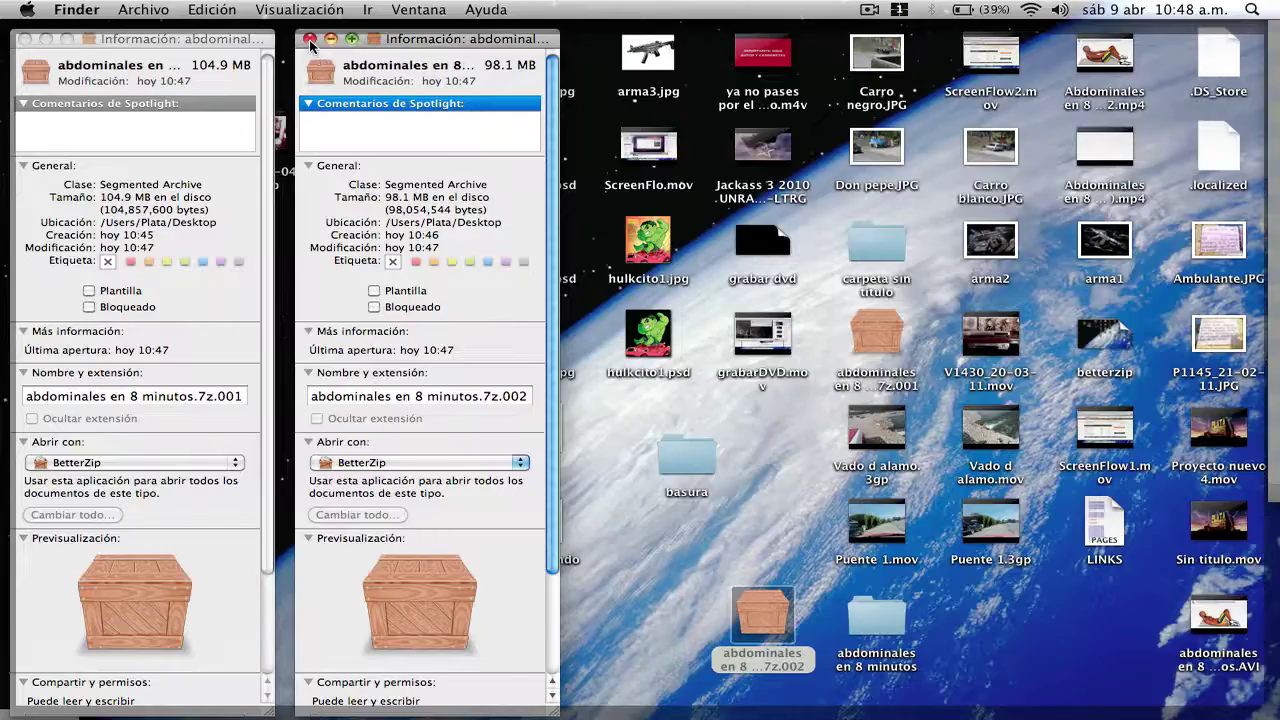
{"action": "left_click", "coordinate": [311, 40]}
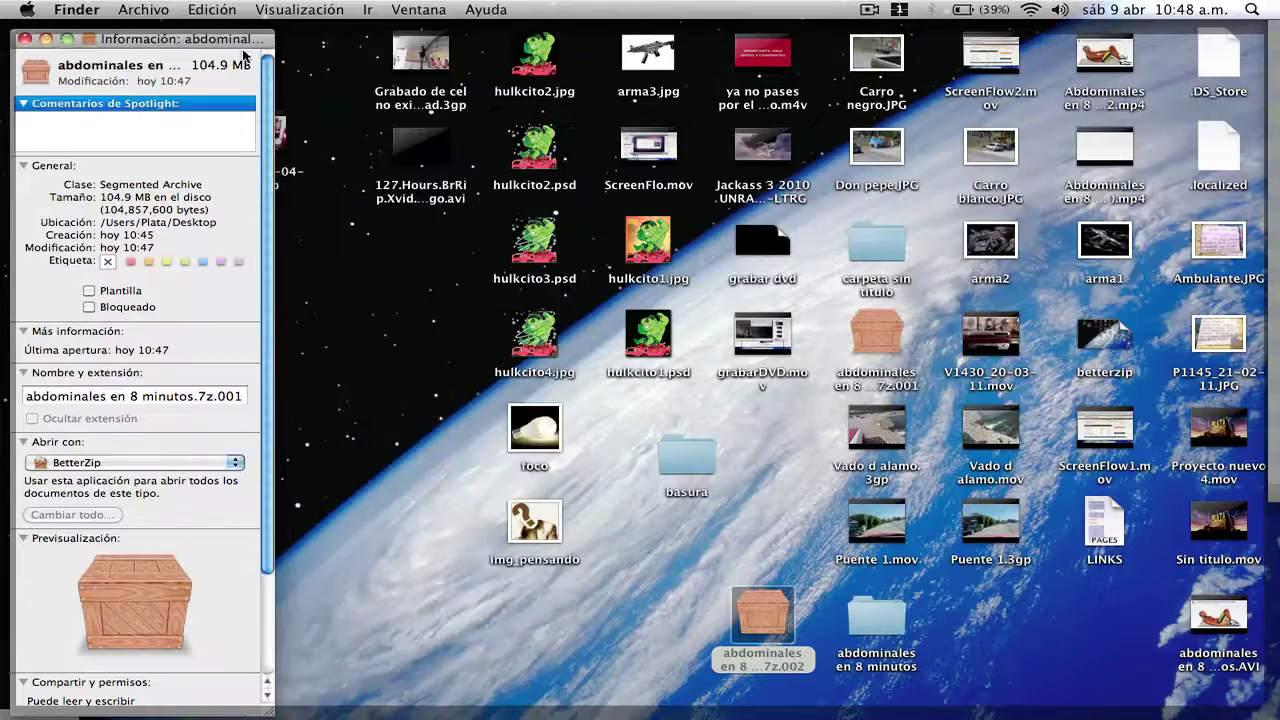
{"action": "left_click", "coordinate": [25, 39]}
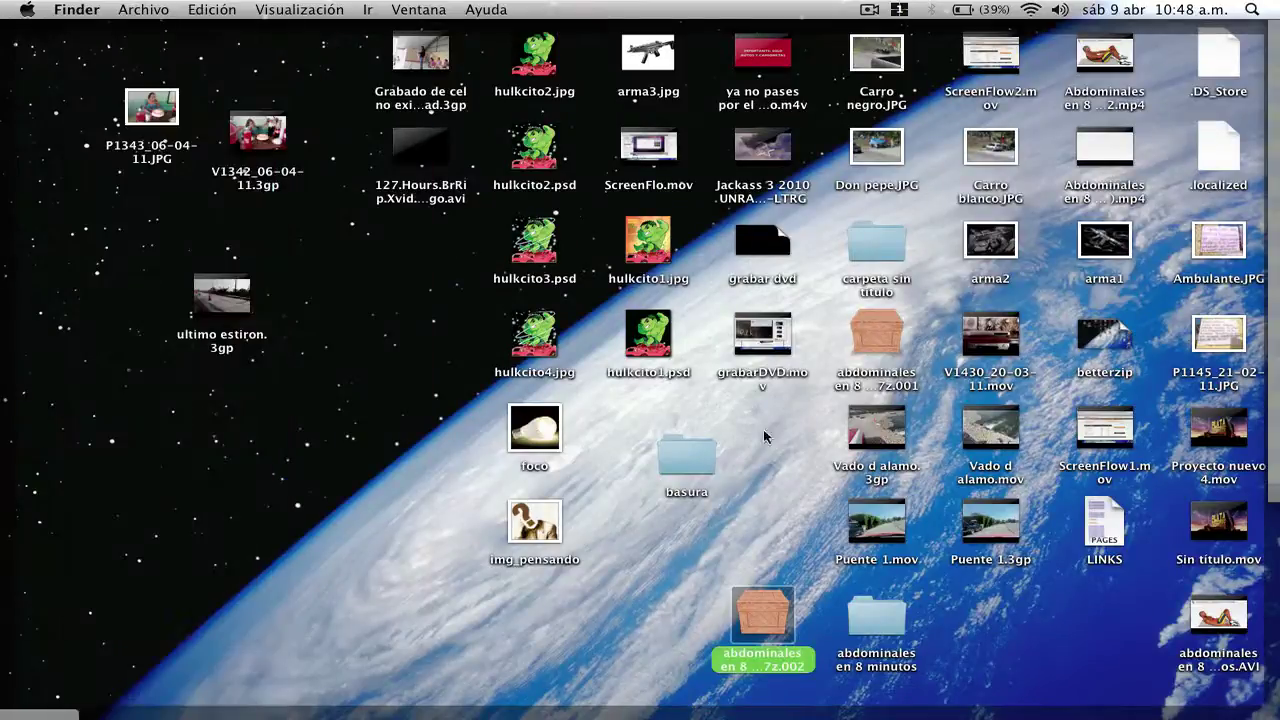
- Close the BetterZip archive window and reopen abdominales en 8 minutos.7z.001 from the desktop
{"action": "key", "text": "super+o"}
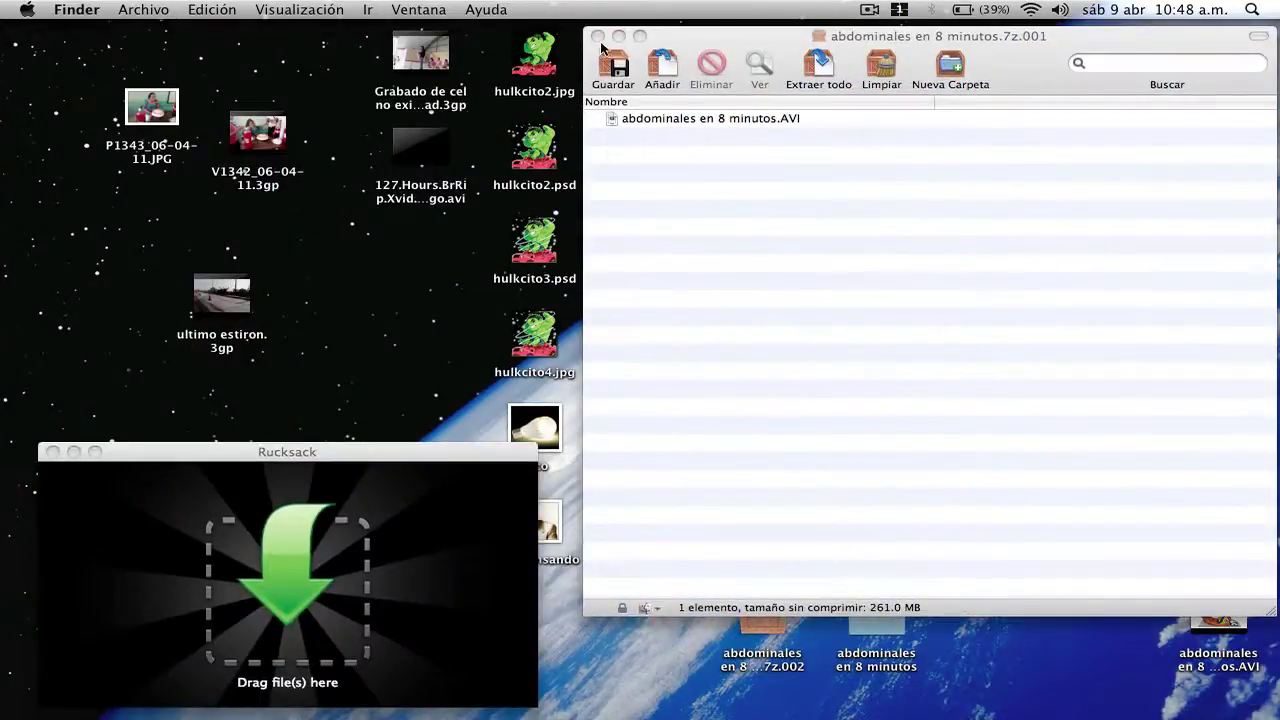
{"action": "left_click", "coordinate": [598, 37]}
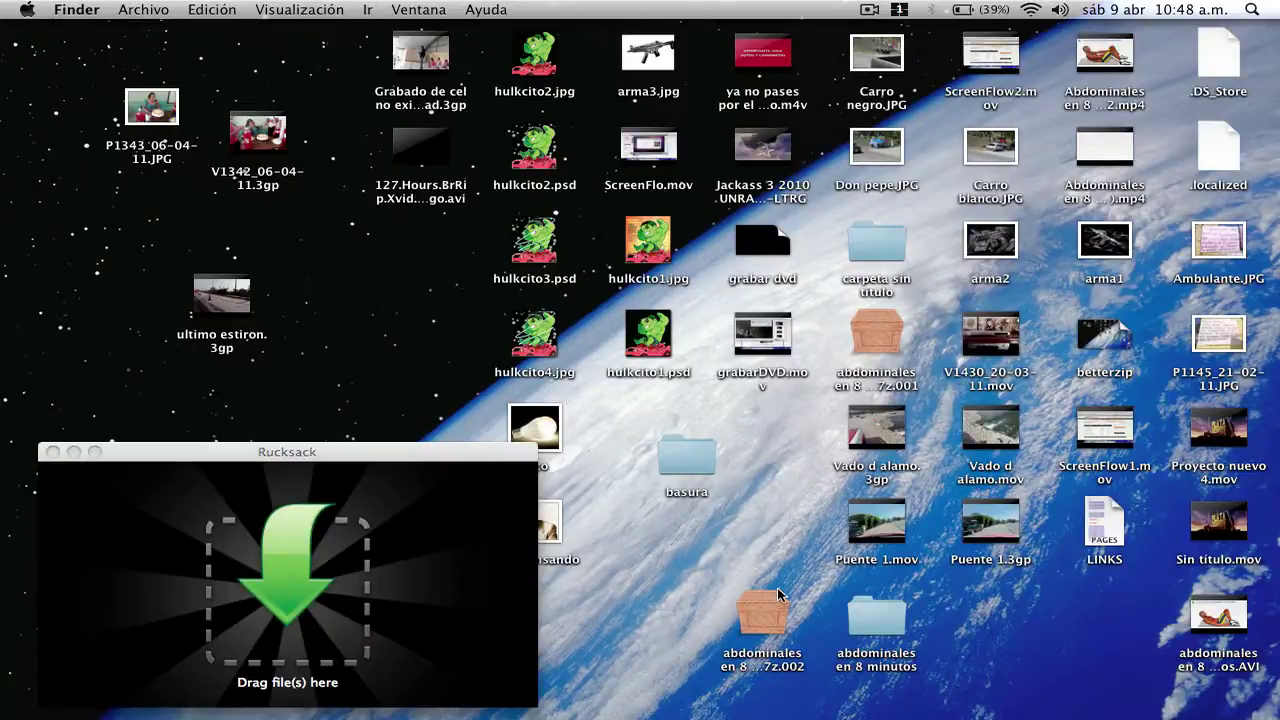
{"action": "double_click", "coordinate": [877, 338]}
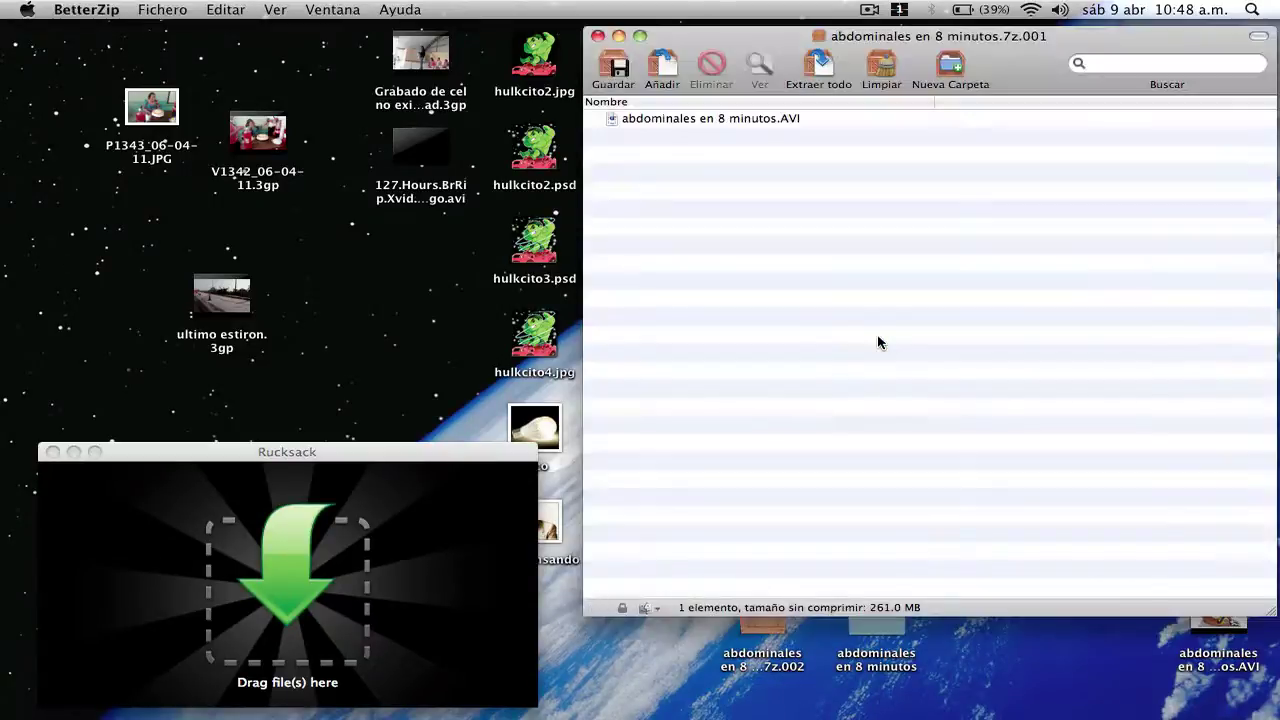
- Play abdominales en 8 minutos.AVI from the split archive in QuickTime Player, close the video and return to BetterZip
{"action": "left_click", "coordinate": [700, 120]}
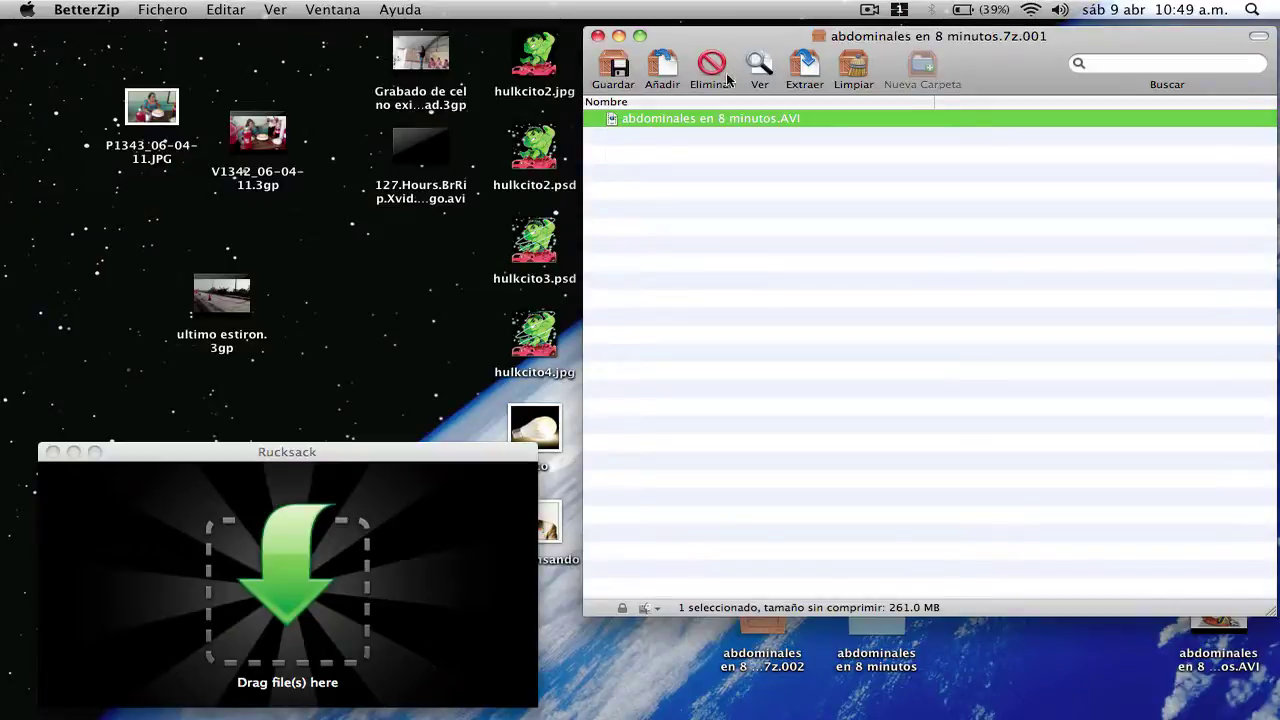
{"action": "double_click", "coordinate": [697, 122]}
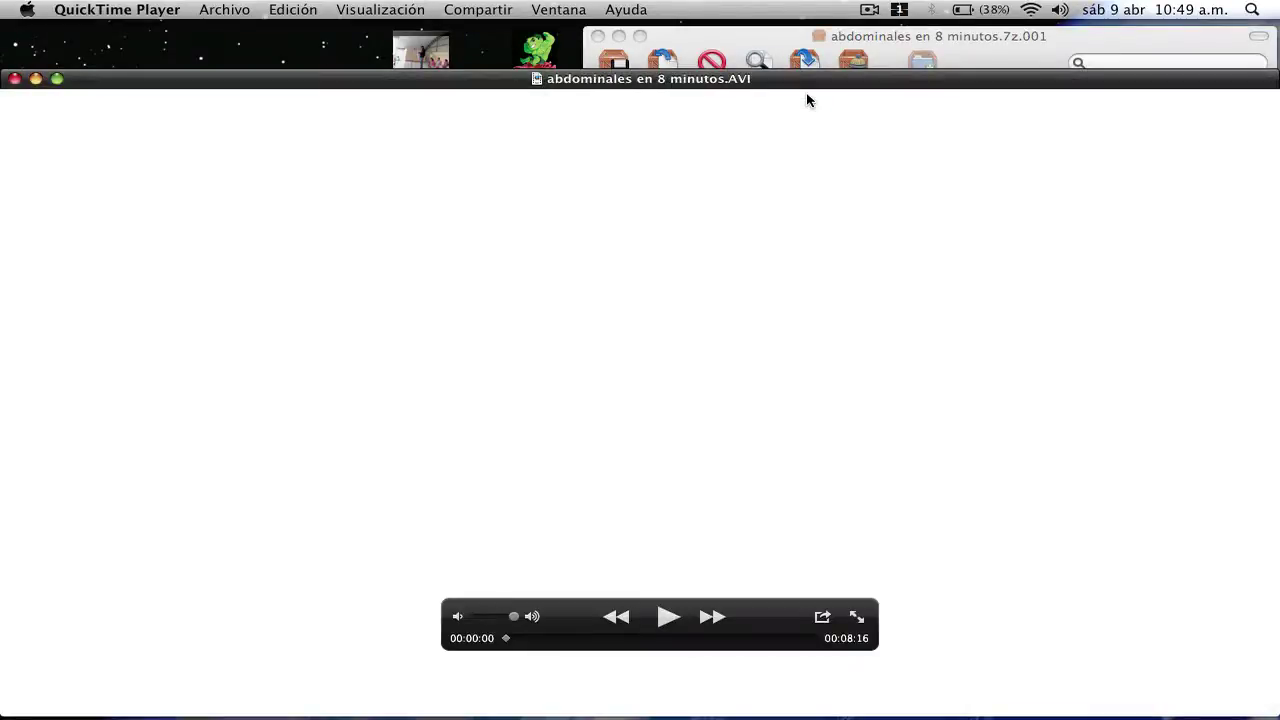
{"action": "key", "text": "space"}
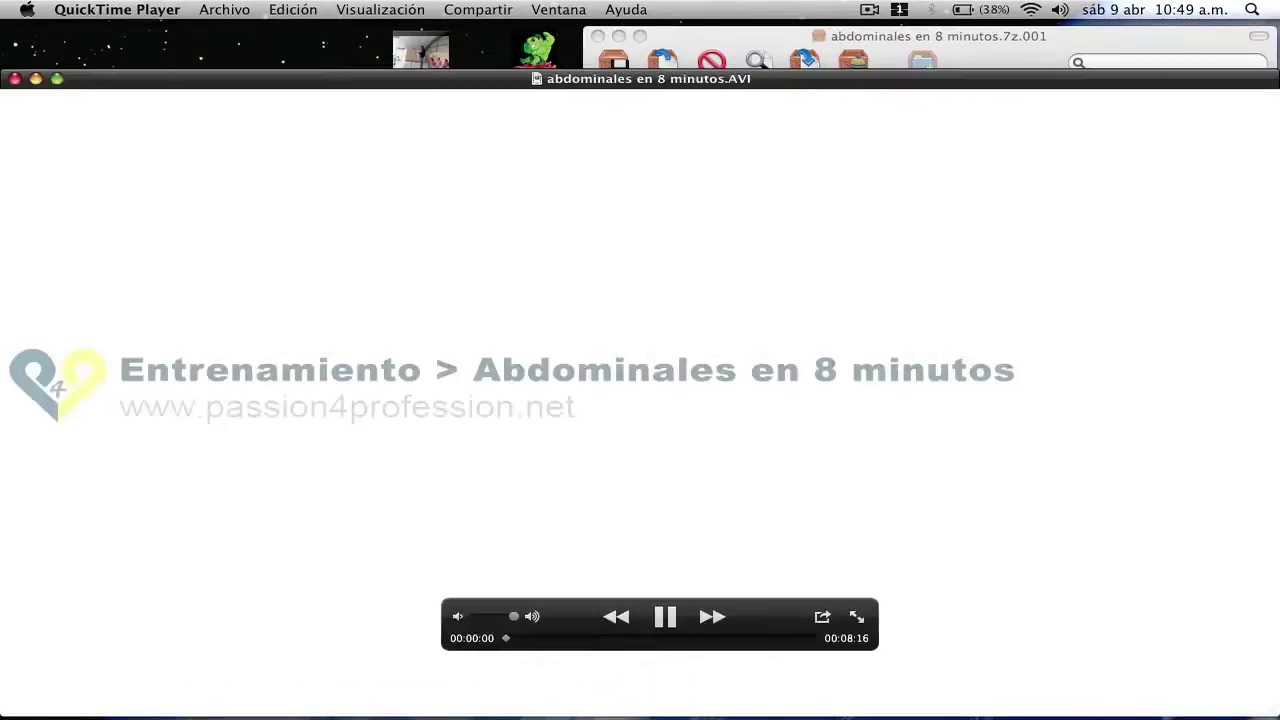
{"action": "left_click", "coordinate": [16, 79]}
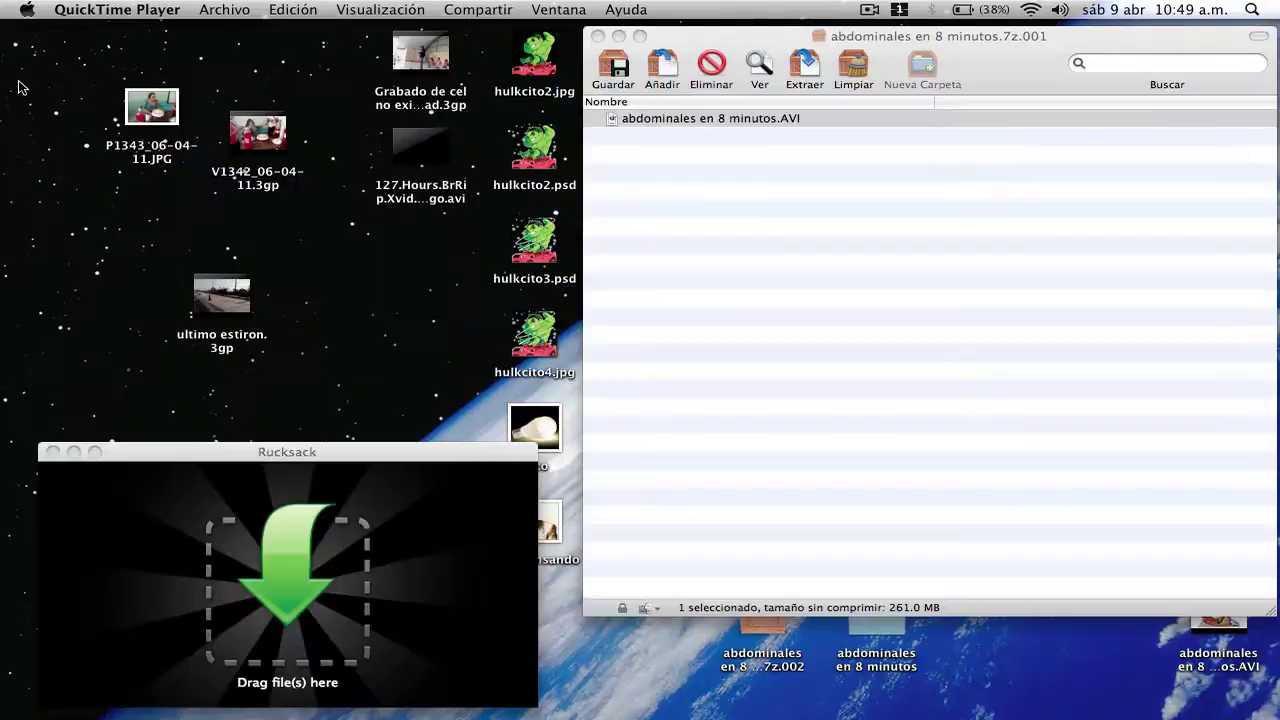
{"action": "left_click", "coordinate": [725, 160]}
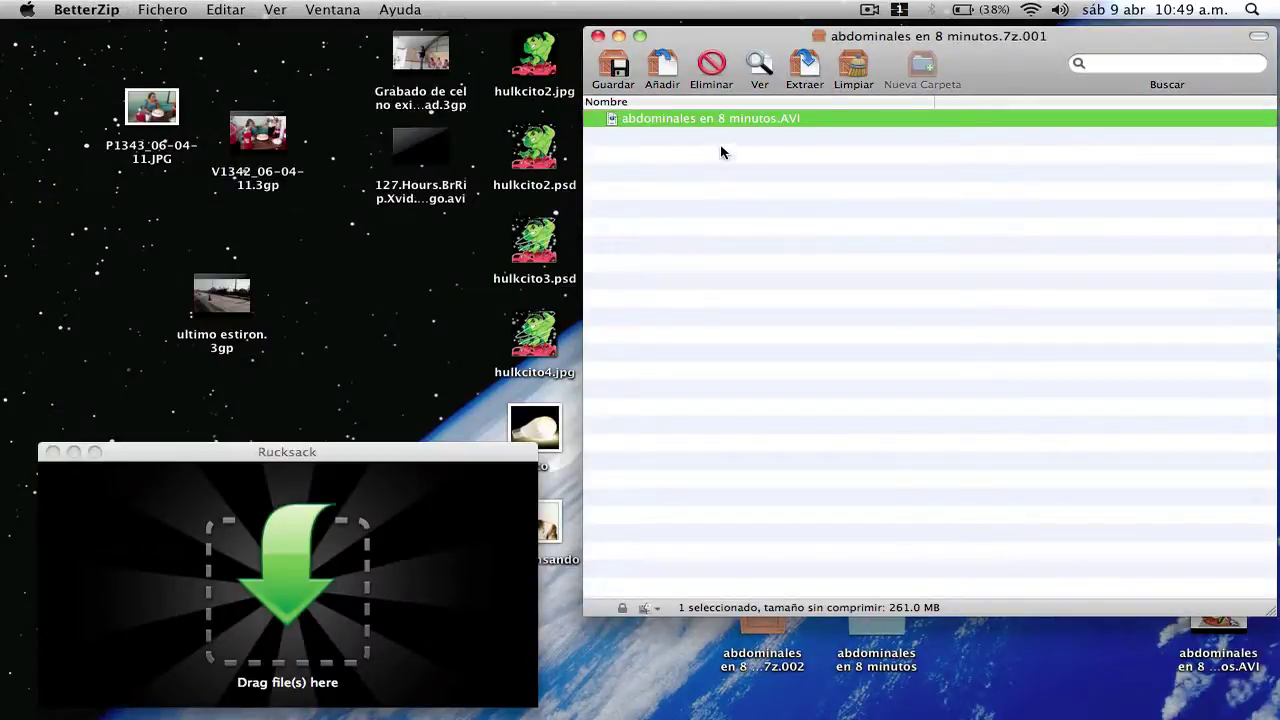
{"action": "left_click", "coordinate": [401, 462]}
{"action": "left_click", "coordinate": [756, 258]}
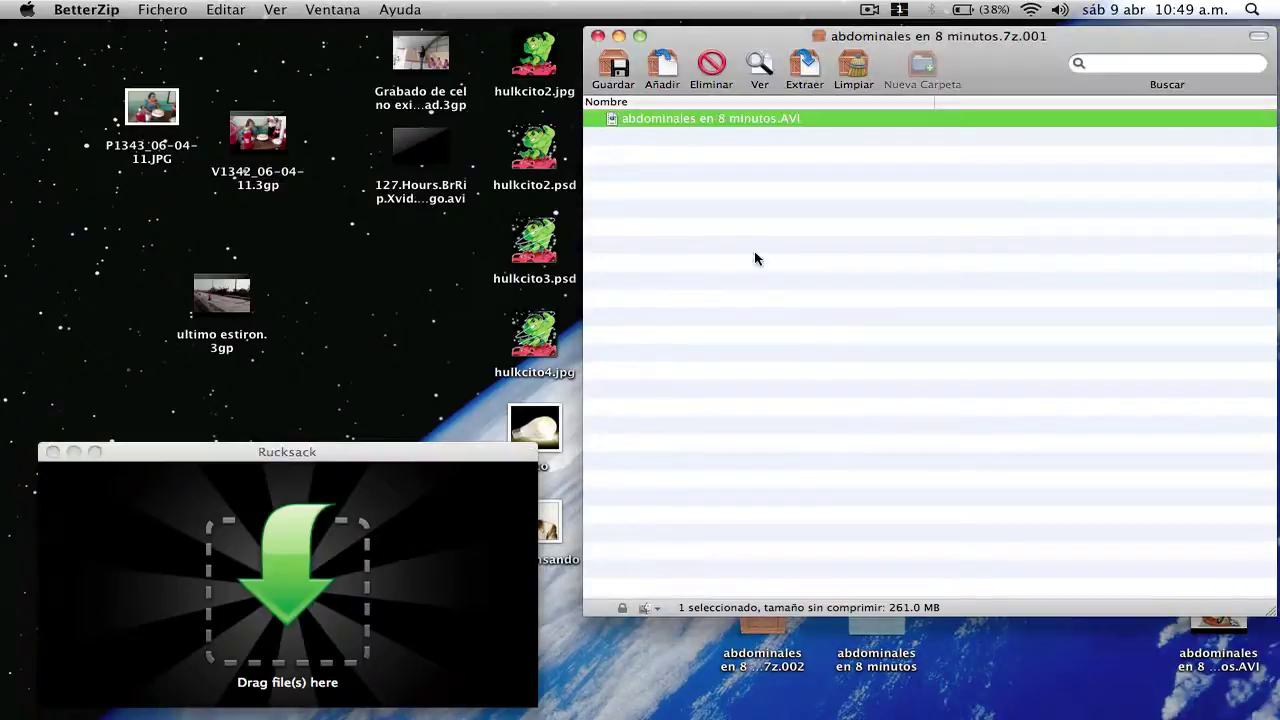